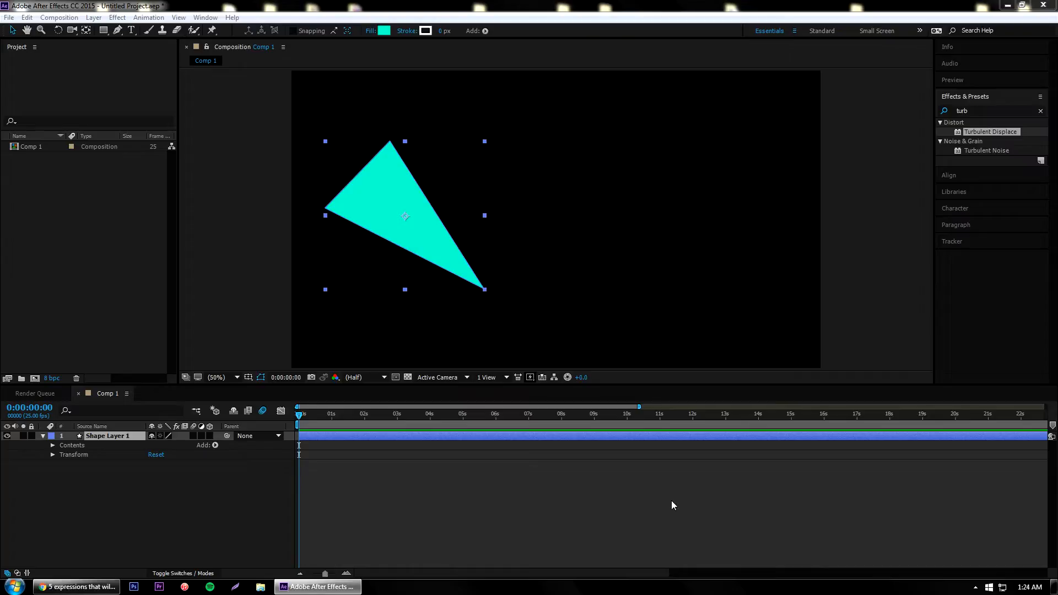
Move the turquoise triangle slightly up and to the left in the composition, to a position of about 368, 522.
click(451, 521)
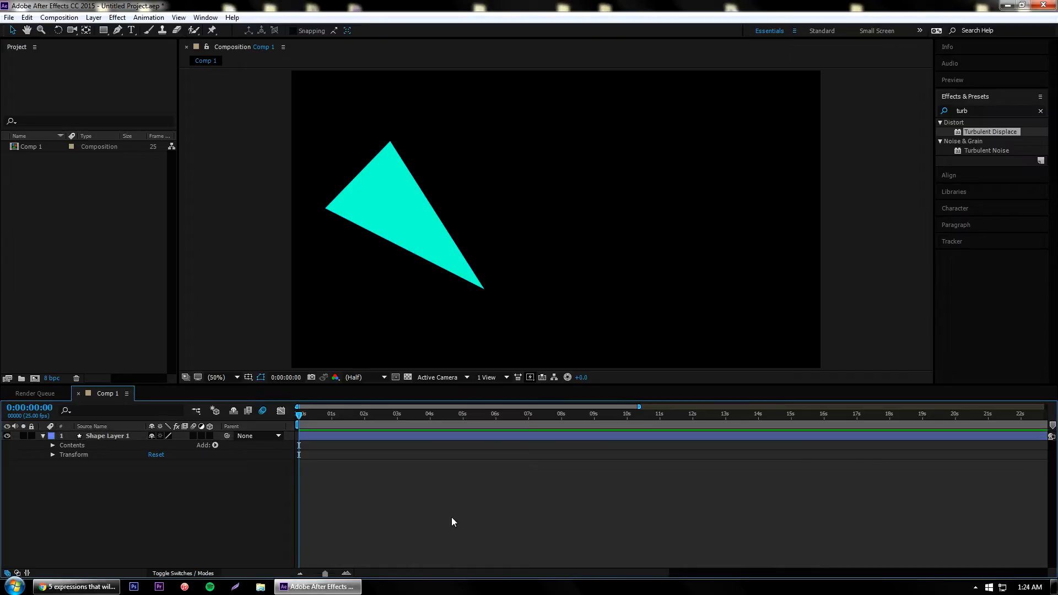
key(comma)
key(period)
click(405, 216)
mouse_move(426, 248)
mouse_down()
mouse_move(420, 290)
mouse_move(406, 232)
mouse_move(413, 239)
mouse_up()
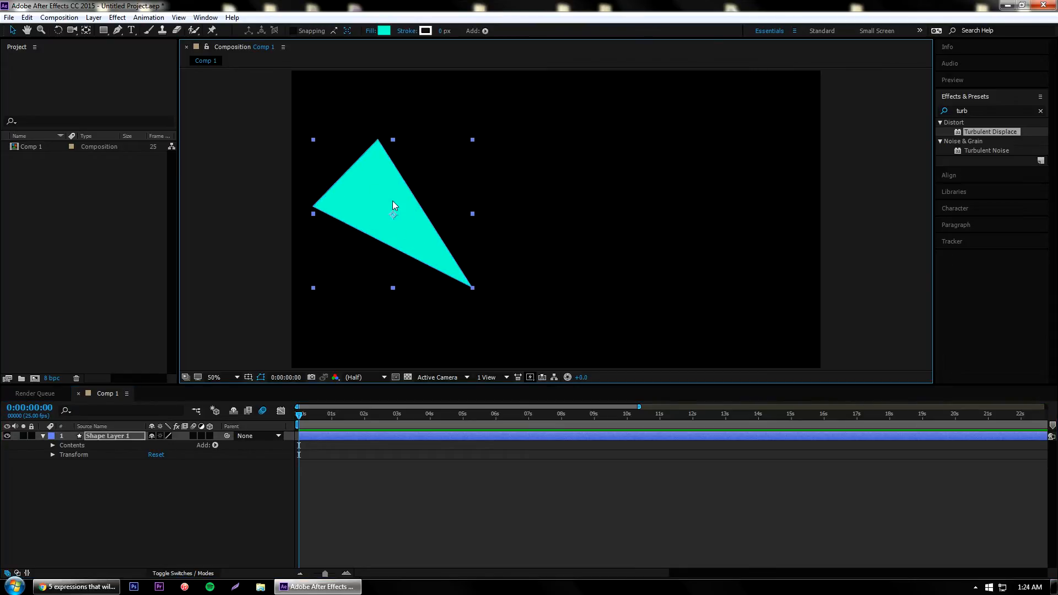
Reveal the shape layer's Transform properties and shift its anchor point with the Pan Behind tool, ending at the triangle's centre at about -320, -74.
click(52, 454)
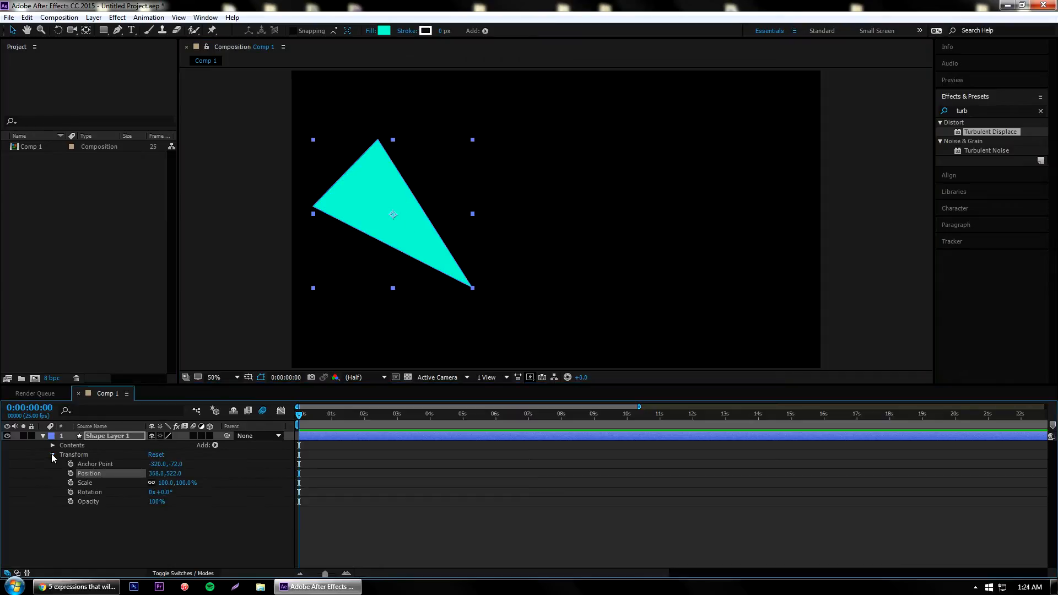
click(82, 465)
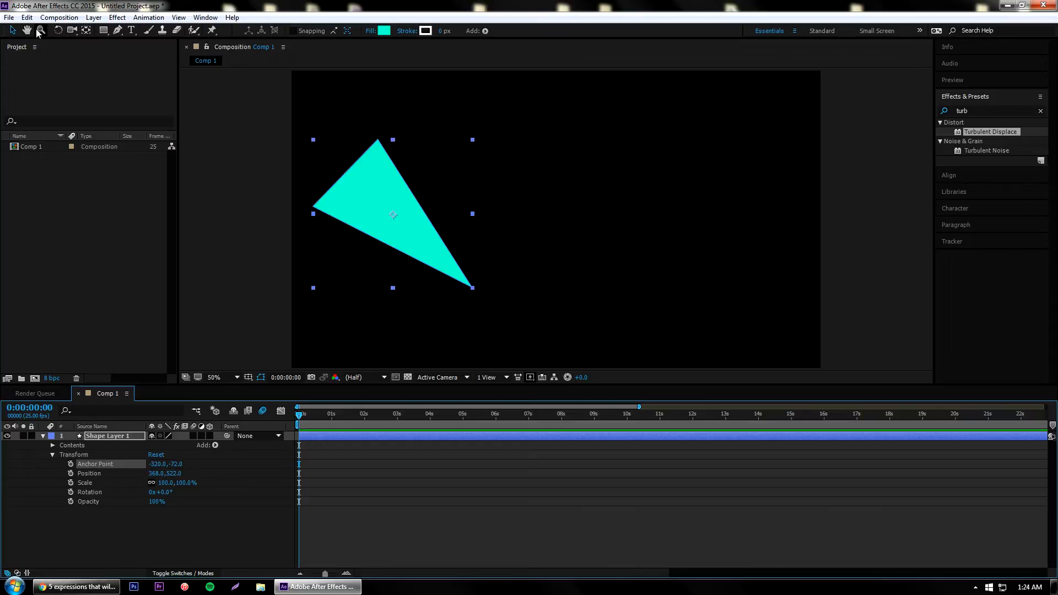
click(84, 32)
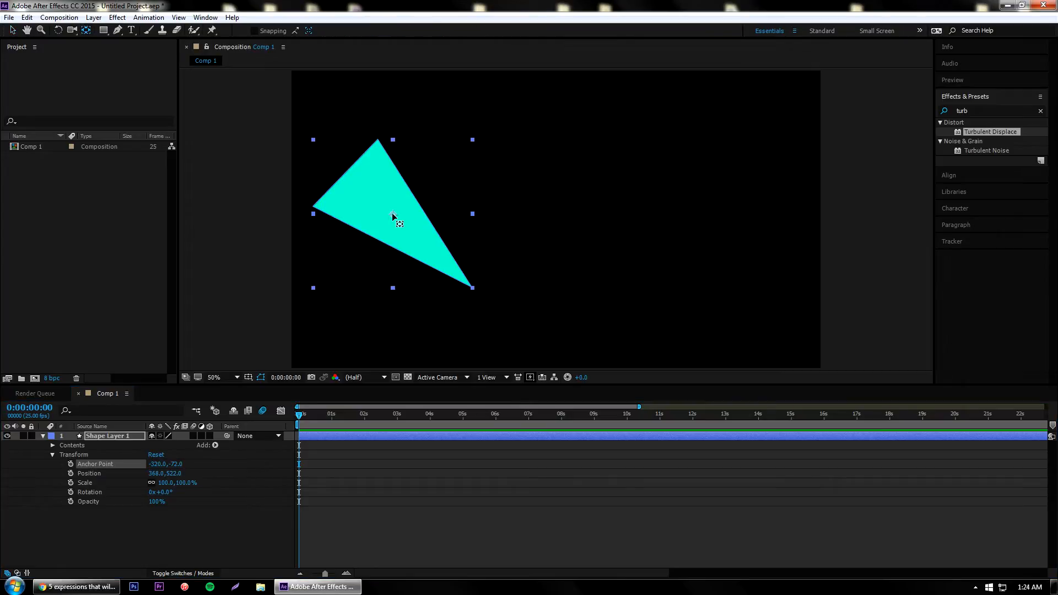
drag(392, 216, 347, 243)
drag(331, 183, 393, 214)
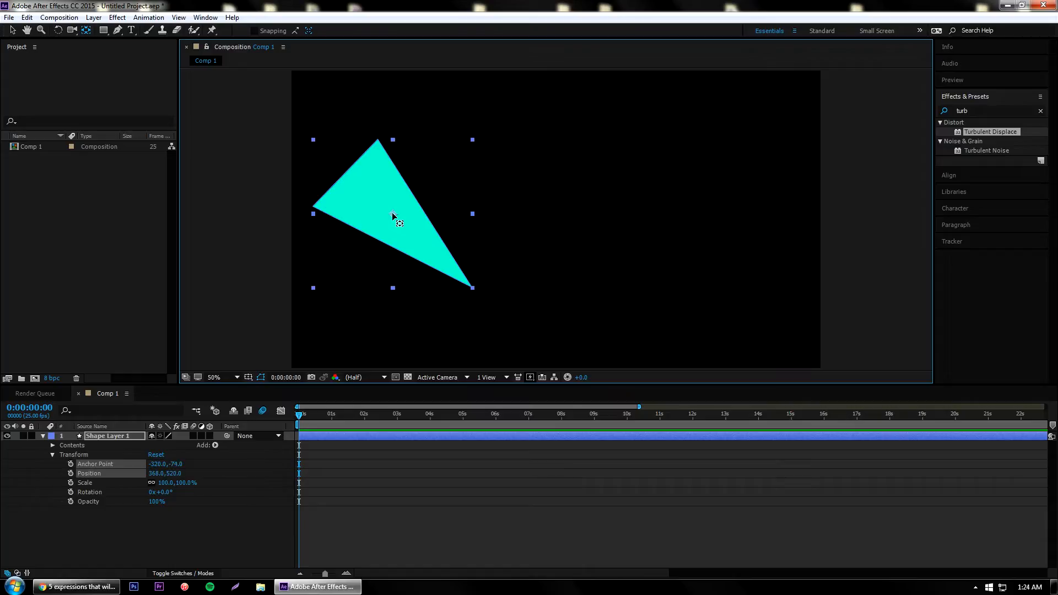
click(13, 31)
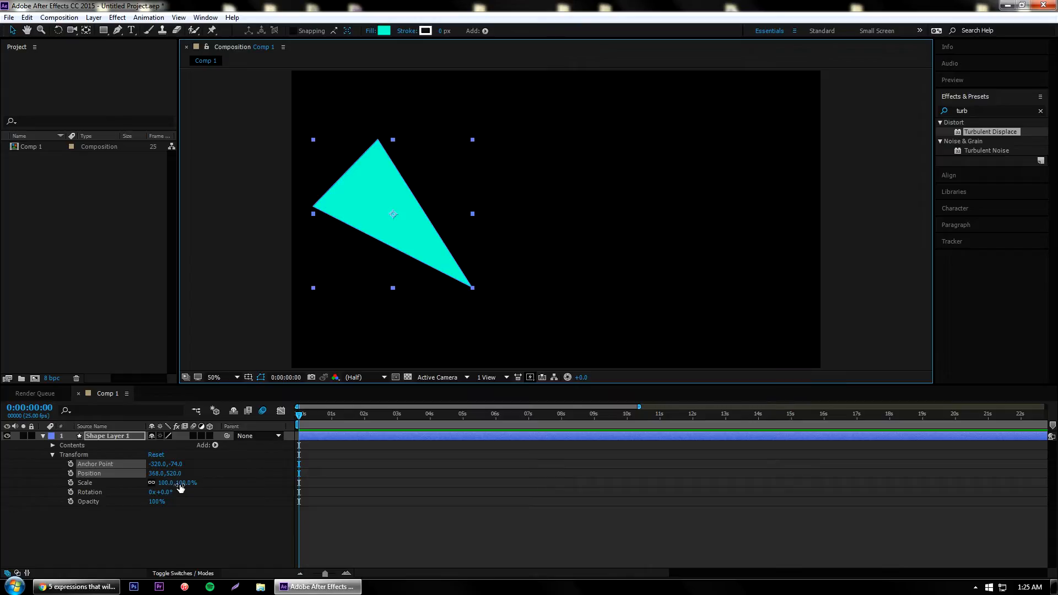
Scale the triangle down to 61% and reposition it near the composition's left side, at about 278, 550.
drag(177, 484, 157, 483)
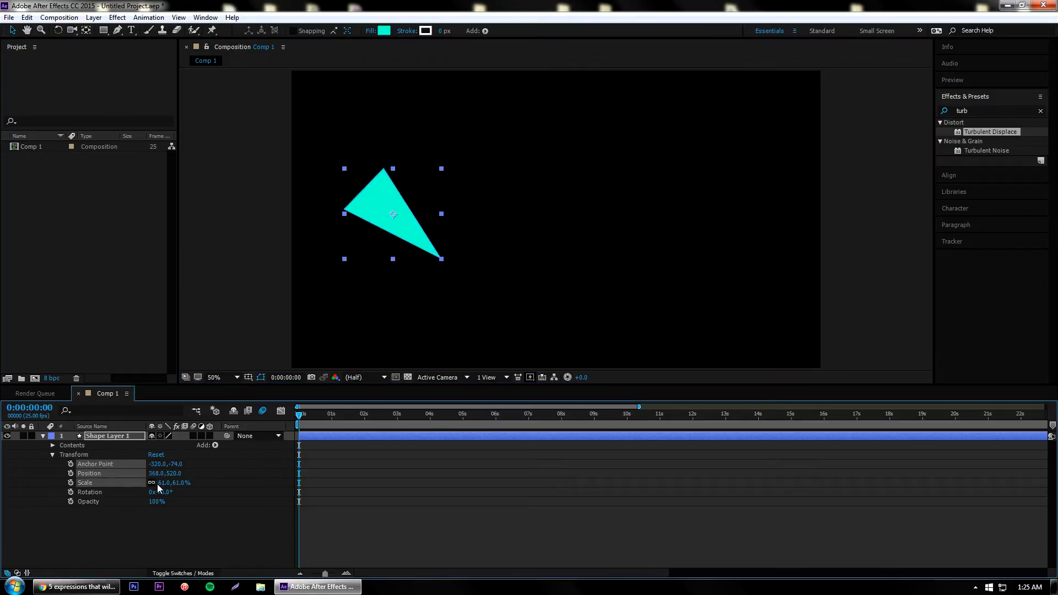
click(215, 325)
drag(394, 220, 369, 228)
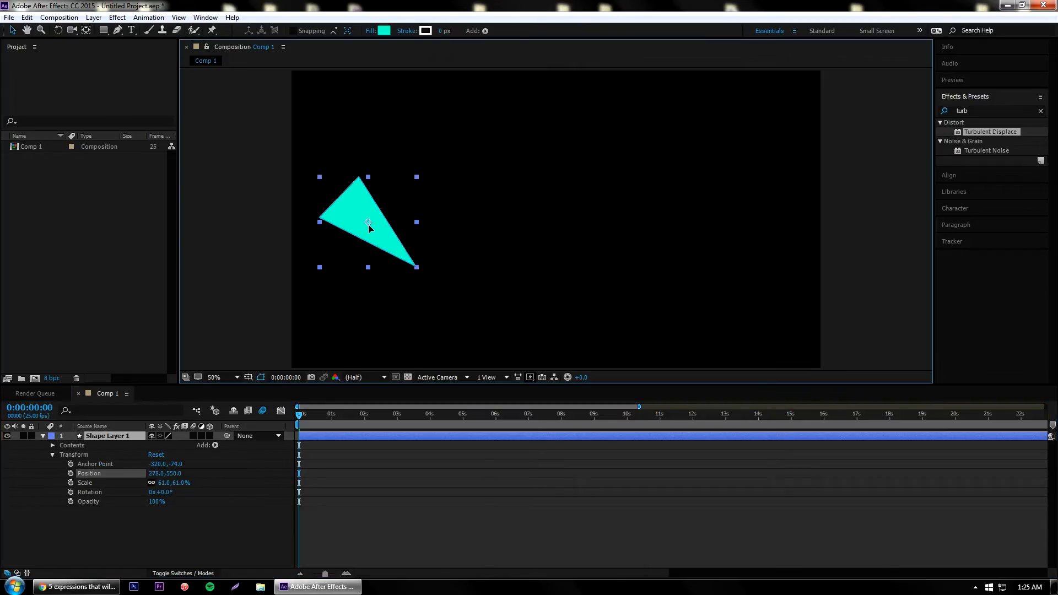
Keyframe the triangle's position at 0 seconds and move it across to about 1564, 554 at 2 seconds.
click(70, 473)
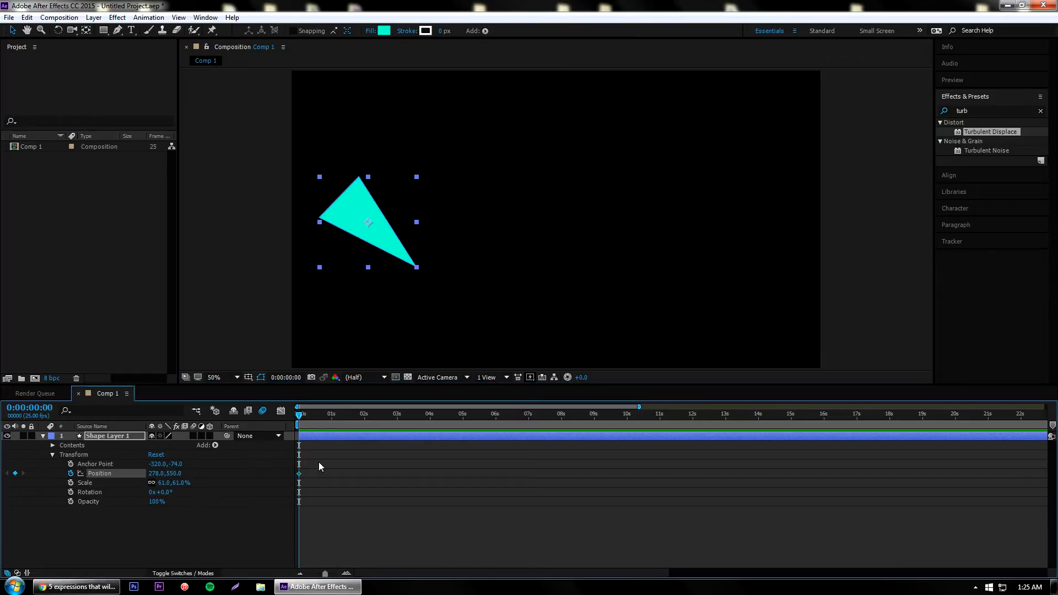
click(364, 418)
drag(378, 245, 460, 246)
drag(561, 241, 730, 248)
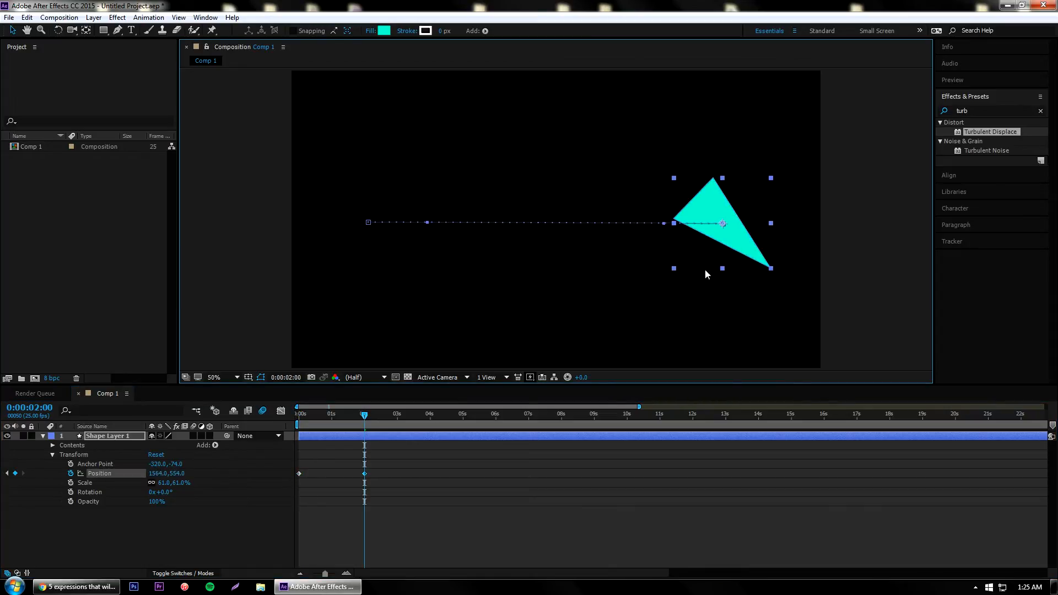
Preview the triangle's movement from the start of the composition and return to the first frame.
click(659, 305)
drag(364, 417, 249, 427)
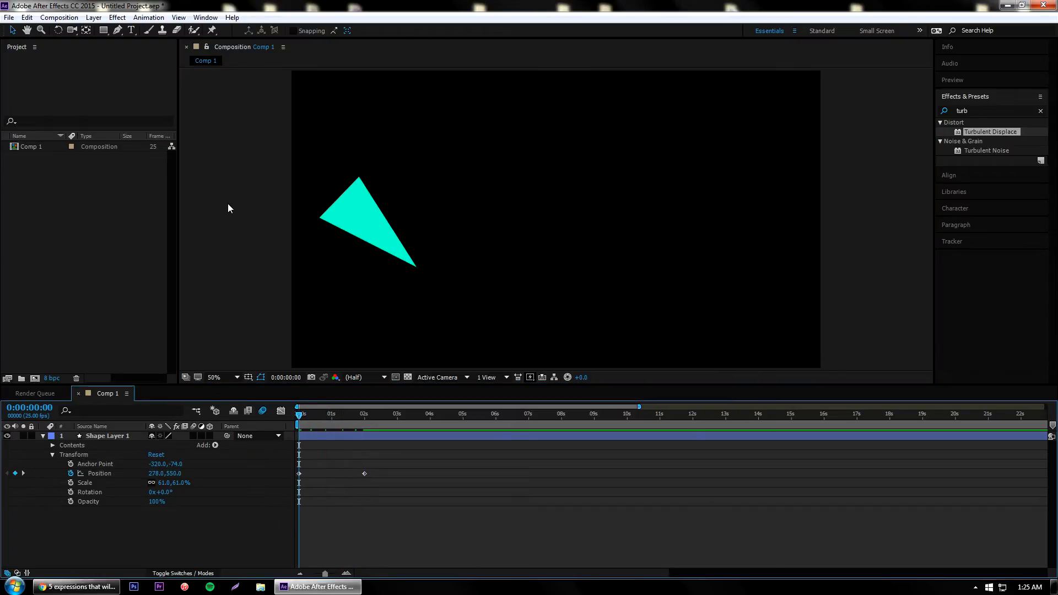
key(space)
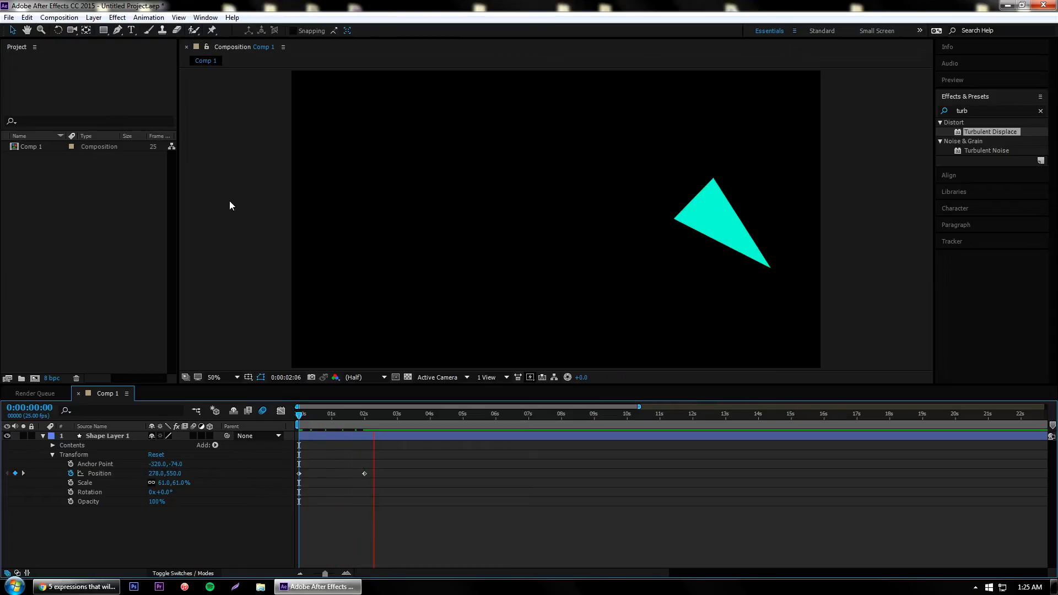
key(space)
drag(387, 415, 296, 418)
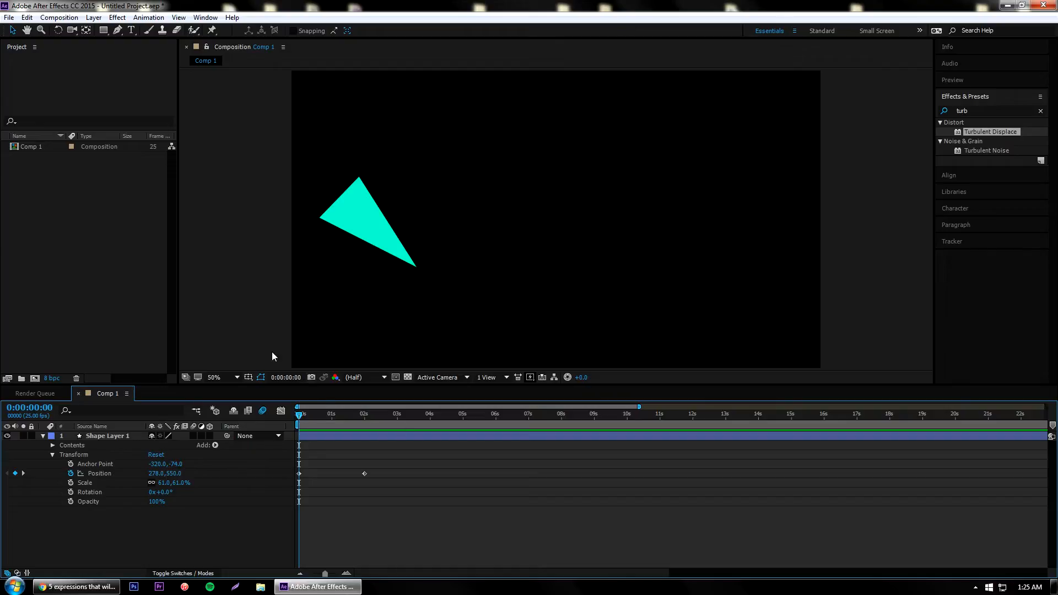
Turn on motion blur for Shape Layer 1, keeping motion blur enabled for the composition.
click(262, 413)
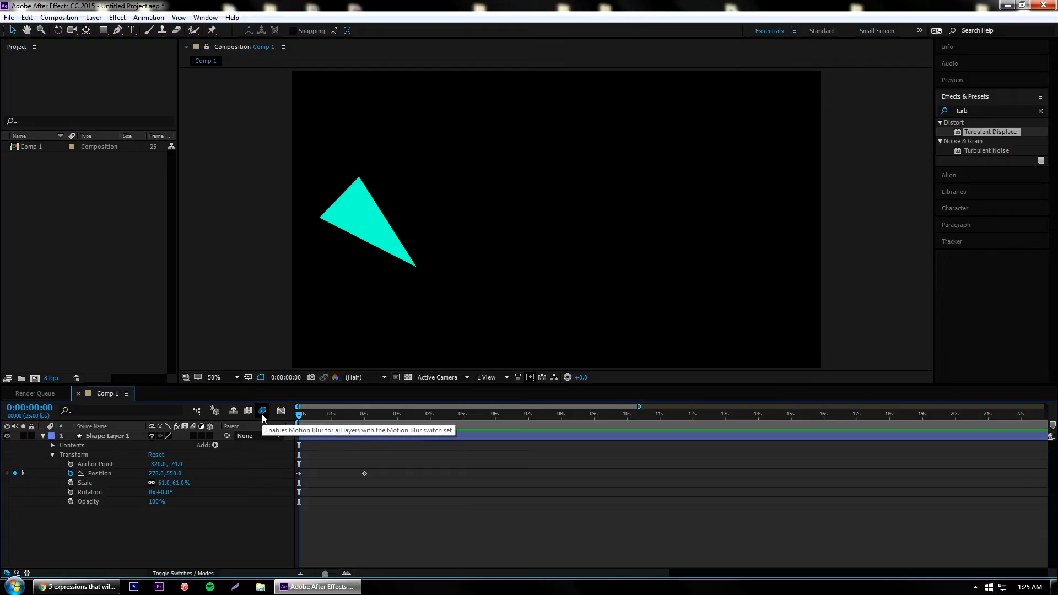
click(262, 413)
click(86, 435)
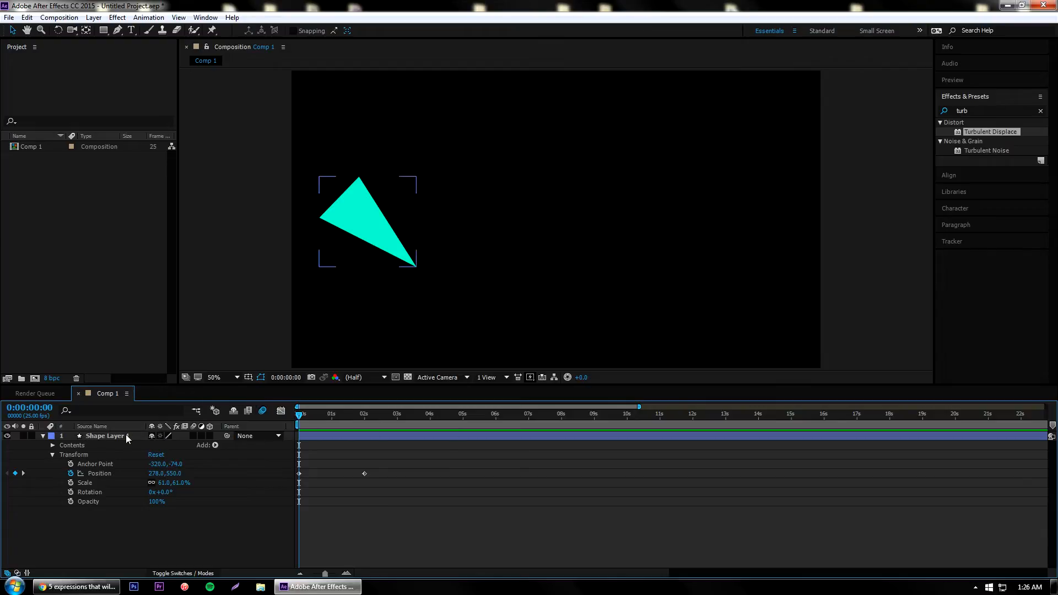
click(192, 436)
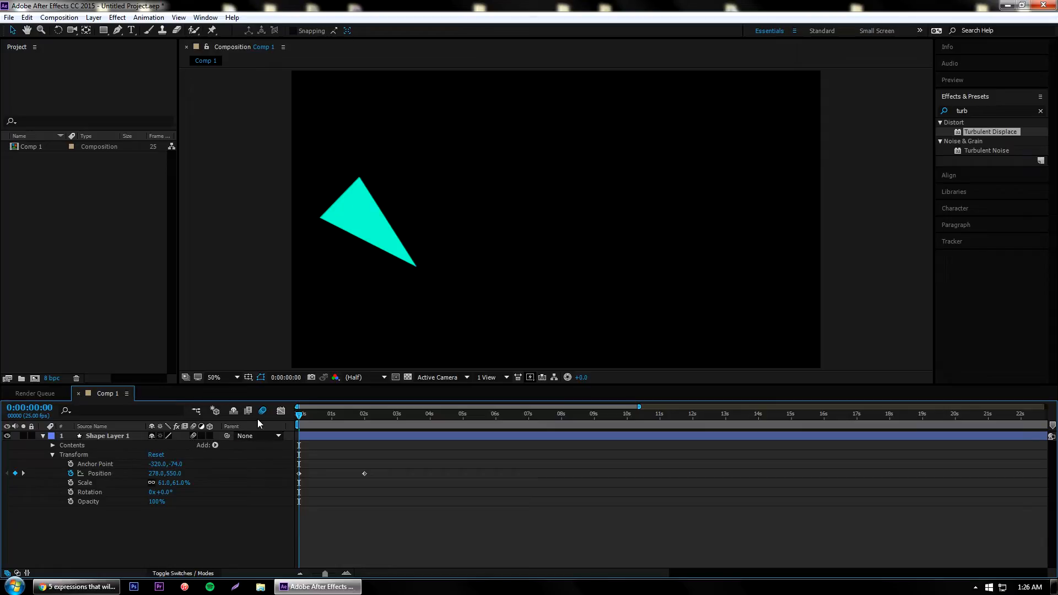
Preview the animation and examine the blur on the triangle's edges at the 1-second mark.
key(space)
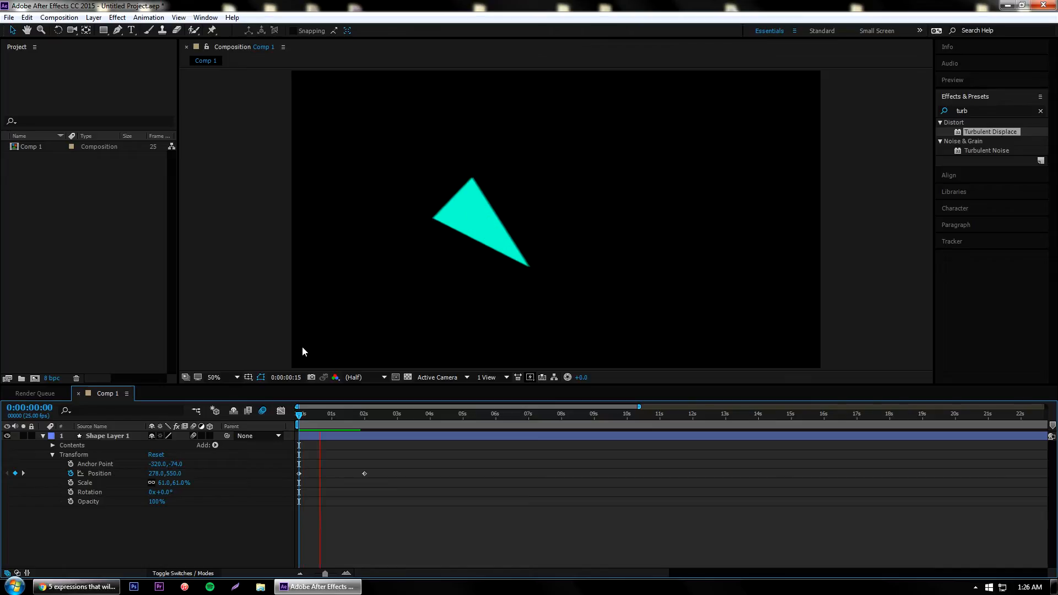
key(space)
click(337, 419)
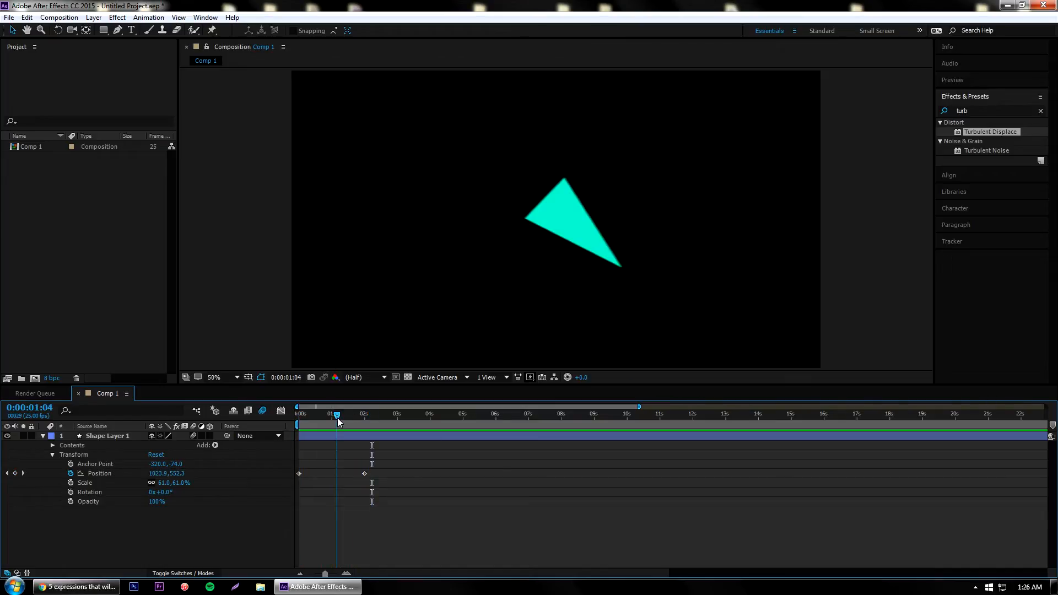
drag(337, 418, 331, 418)
click(539, 188)
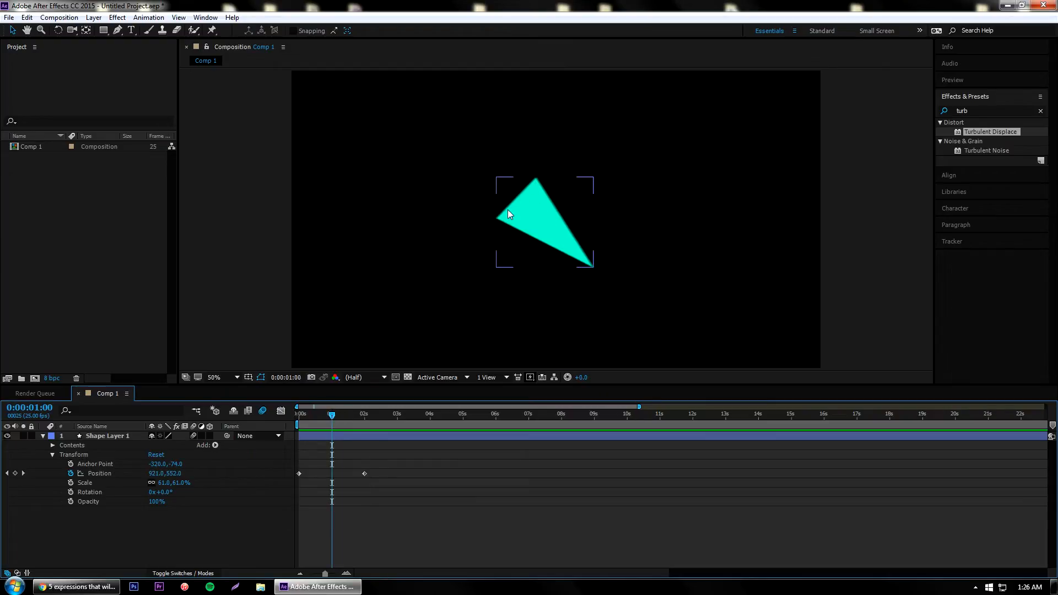
Move the second position keyframe to about 1 second, preview the faster motion and inspect the blur at frame 16.
drag(364, 473, 331, 467)
key(Home)
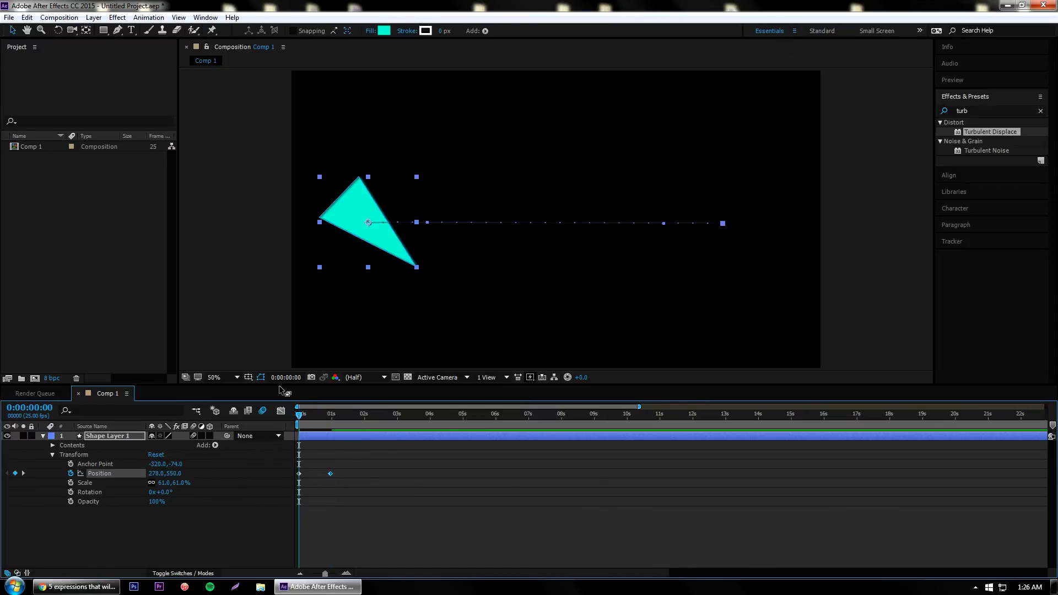
click(261, 304)
key(space)
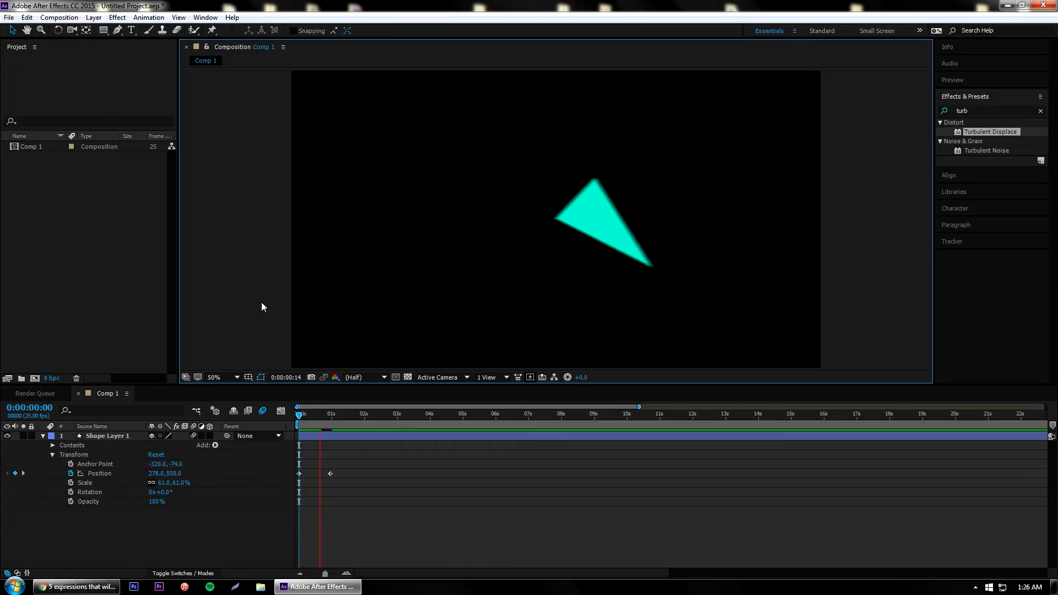
key(space)
drag(329, 406, 319, 413)
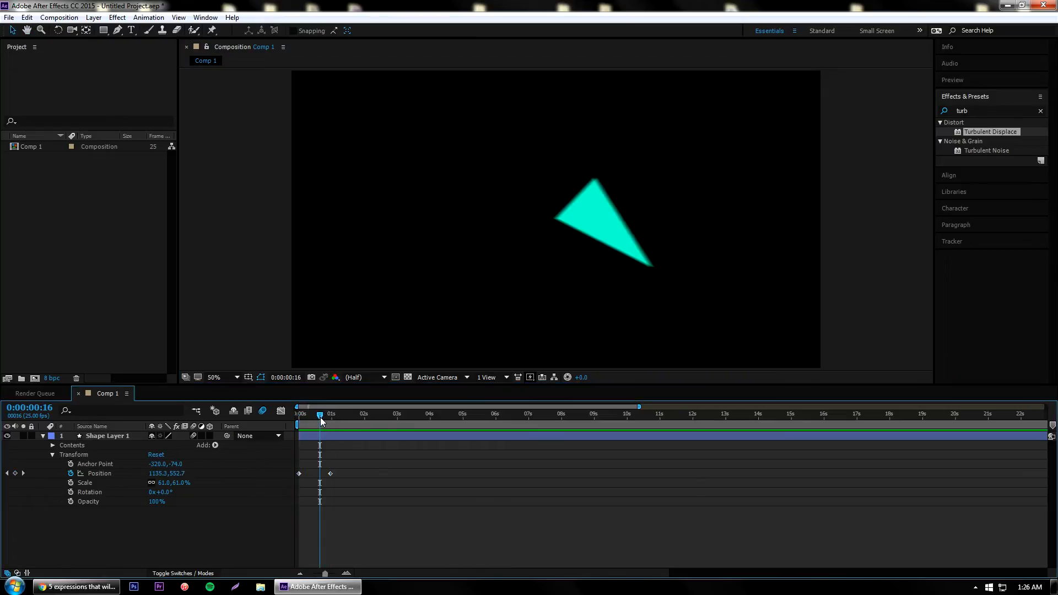
click(590, 185)
Move the second position keyframe back to 2 seconds and return to the start of the composition.
drag(330, 473, 364, 477)
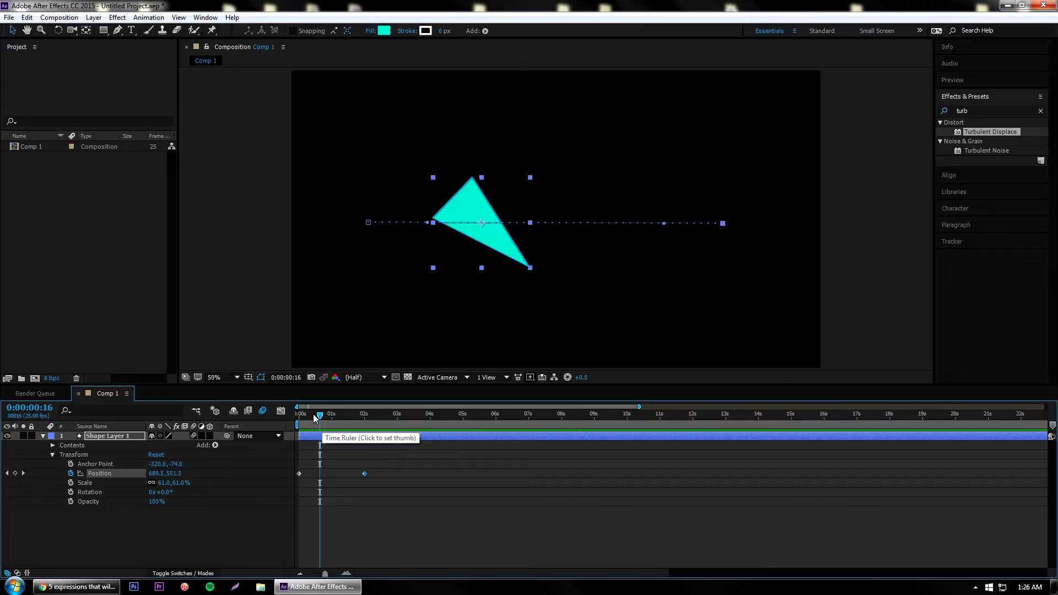
drag(320, 416, 287, 425)
click(223, 323)
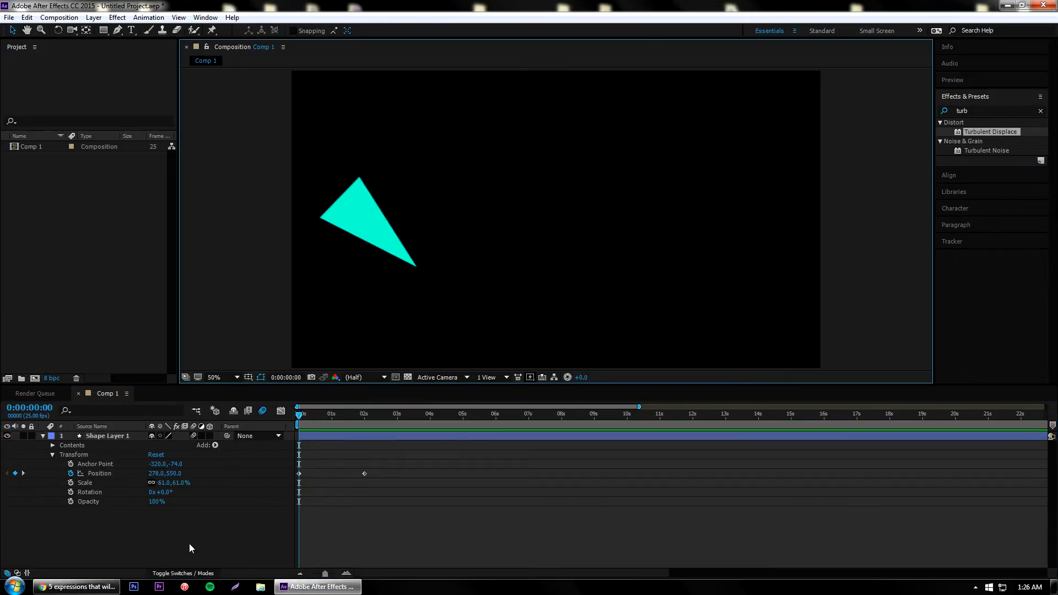
Convert Shape Layer 1 into a 3D layer.
click(127, 436)
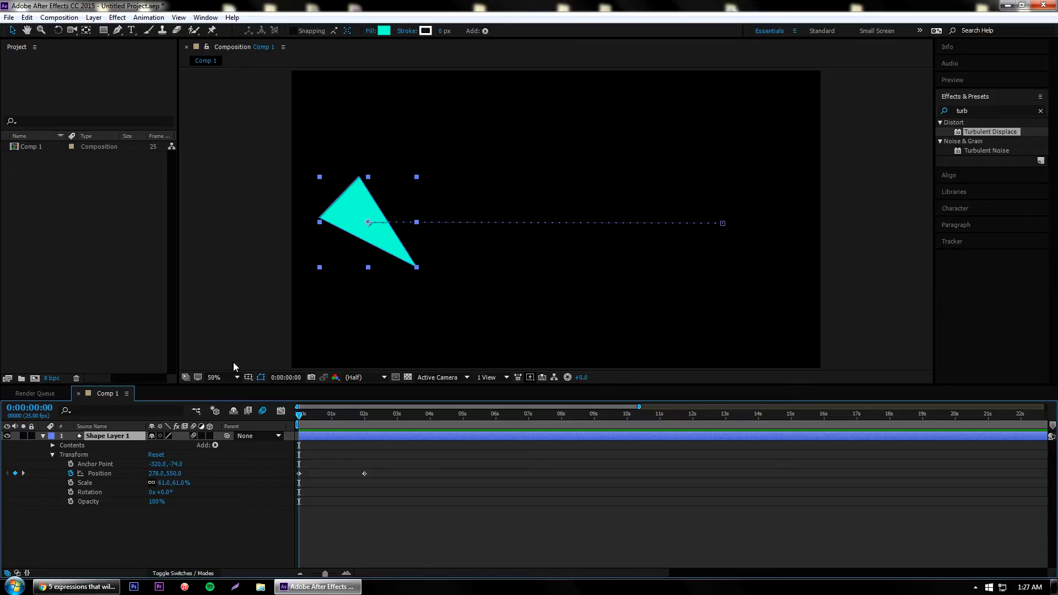
click(240, 544)
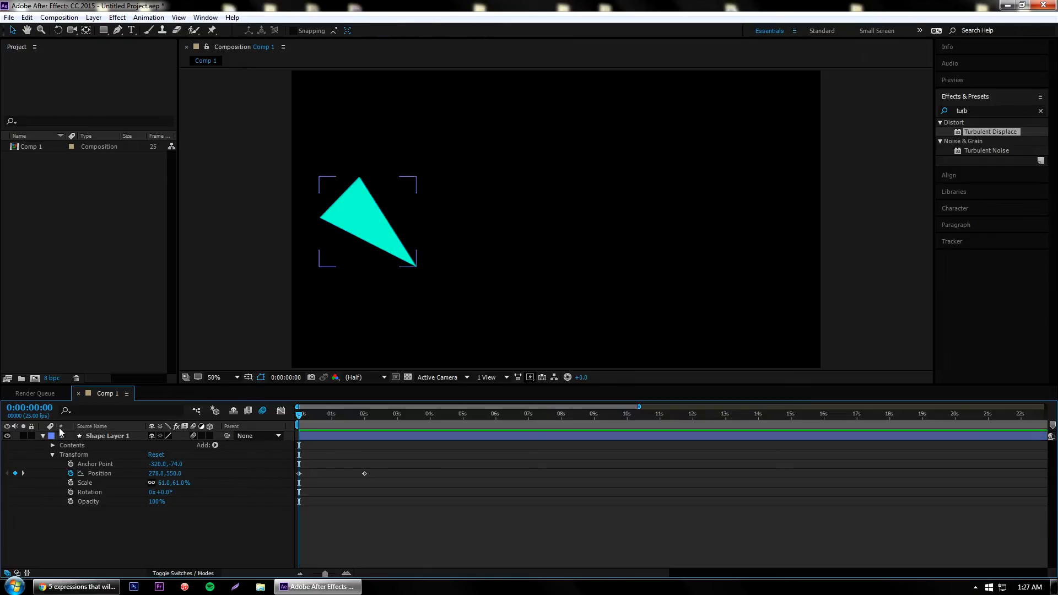
click(92, 437)
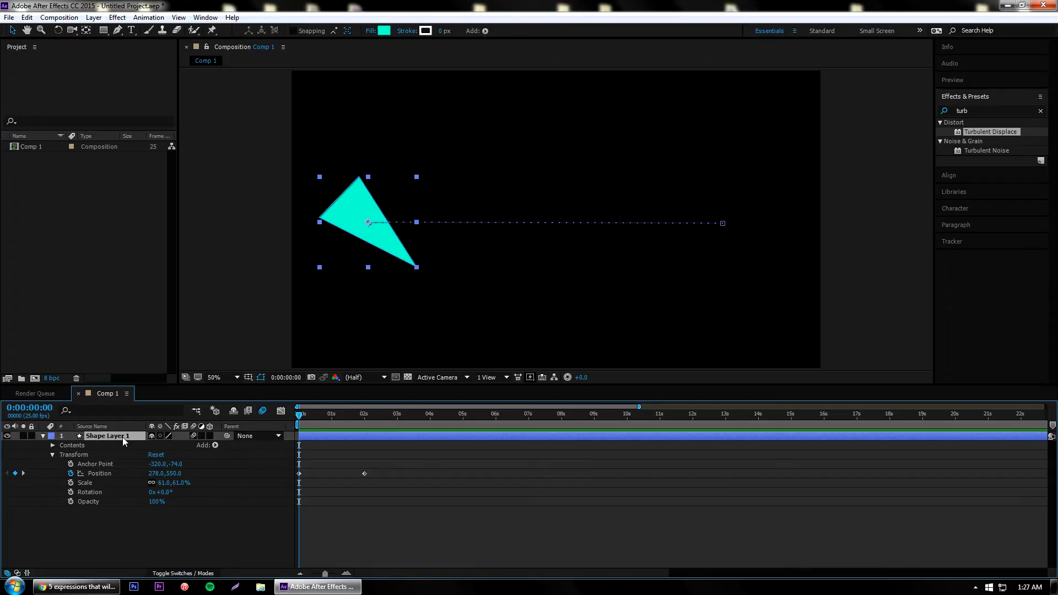
click(209, 436)
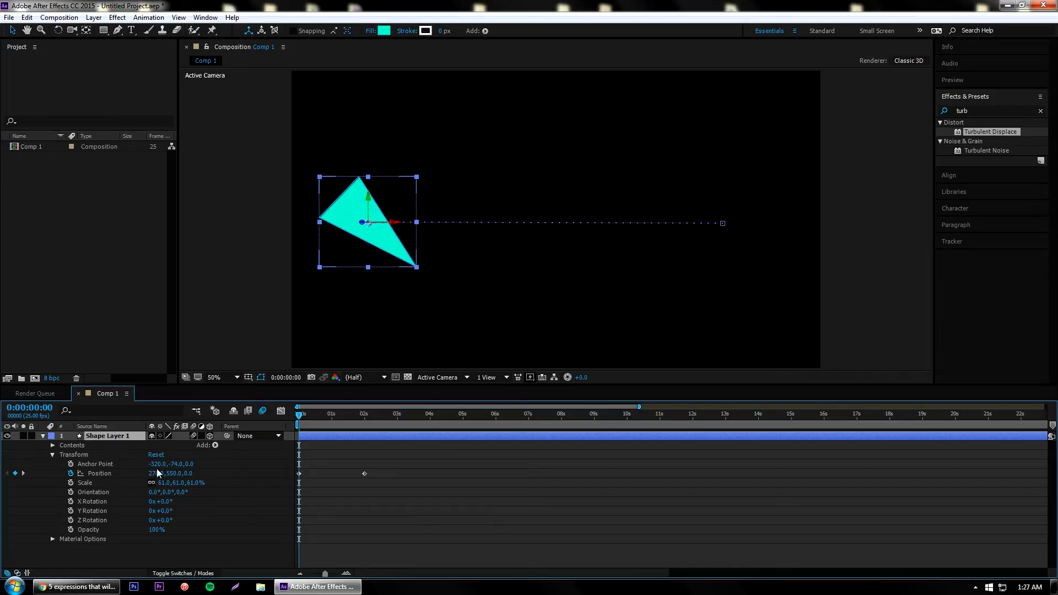
Try shifting the triangle along its Z position, and set that value back to 0.
drag(190, 473, 238, 475)
click(189, 474)
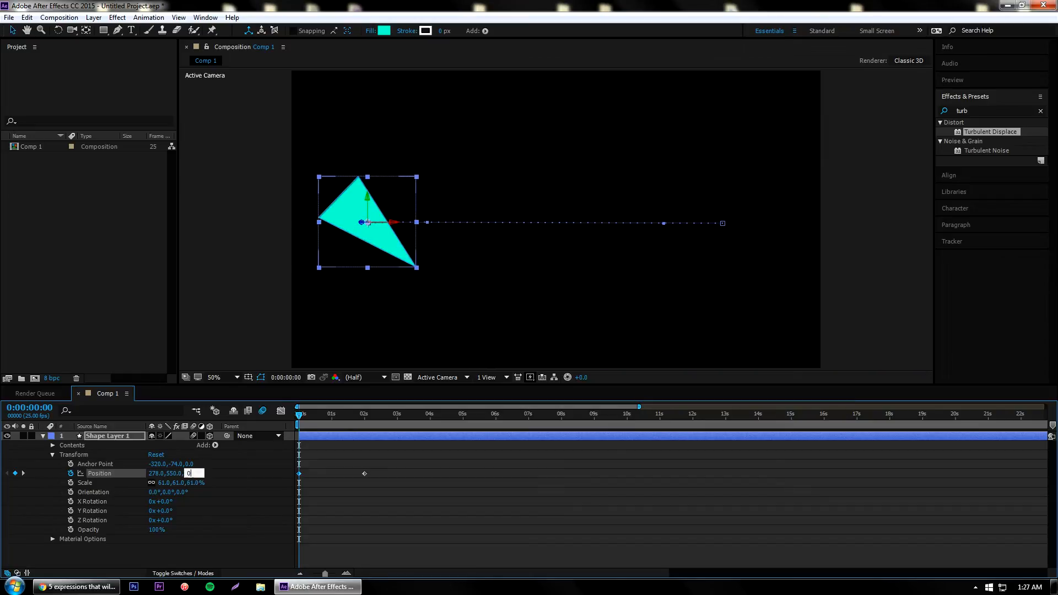
click(202, 531)
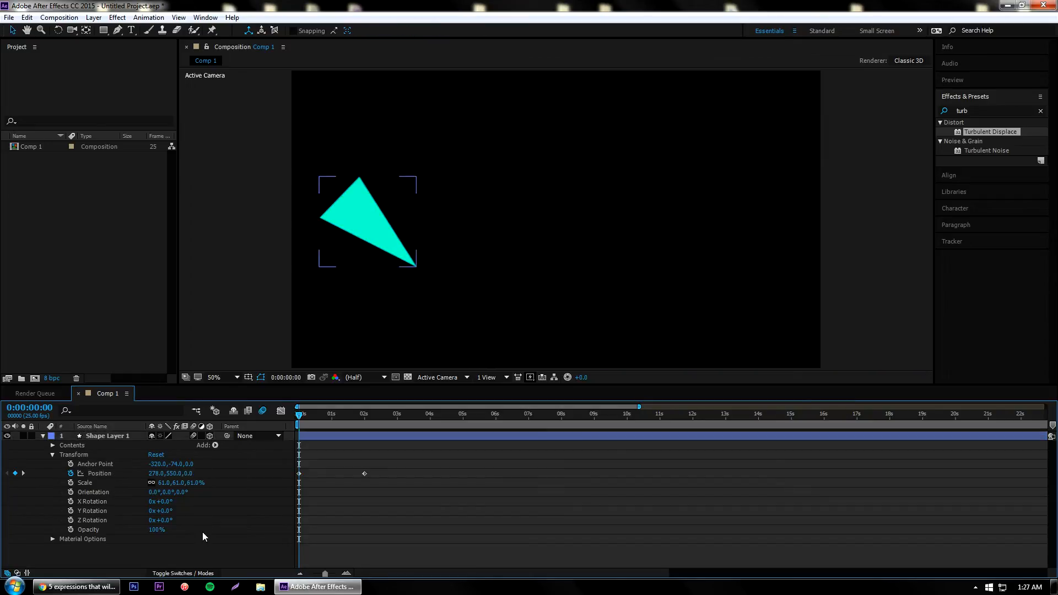
Try rotating the triangle around its Z axis, and reset the Z Rotation to 0°.
drag(164, 520, 177, 527)
click(164, 520)
text(0)
click(170, 543)
Try a Y Rotation of 40° on the triangle, and reset it to 0°.
drag(161, 511, 188, 512)
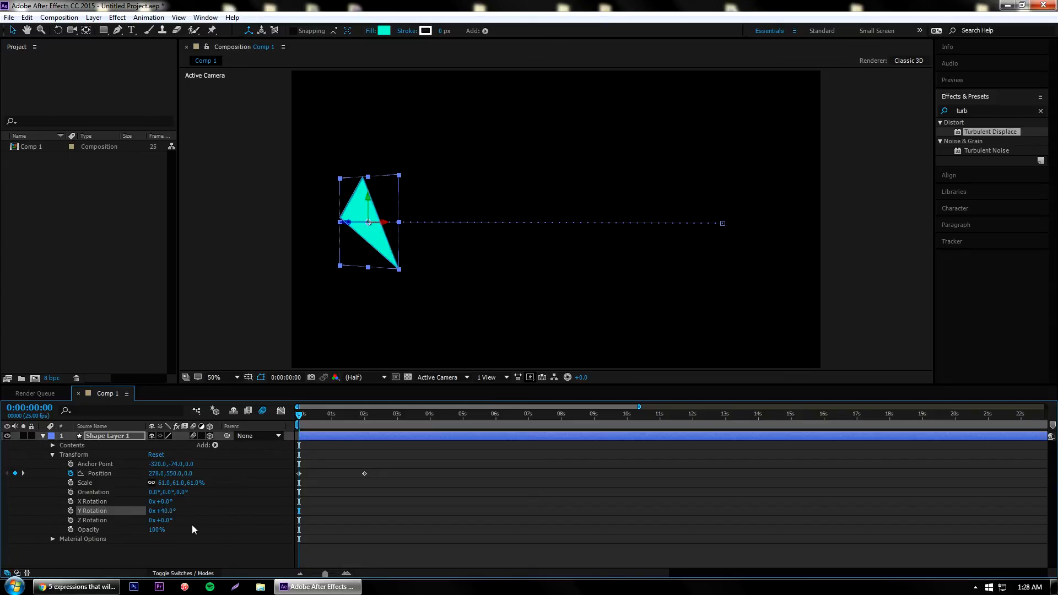
click(167, 510)
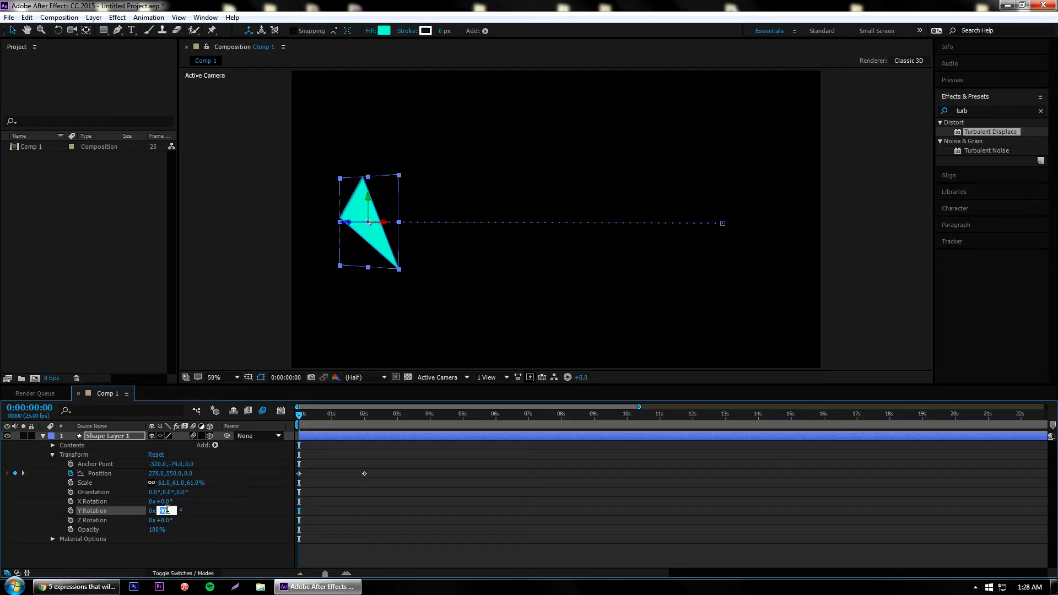
text(0)
click(168, 542)
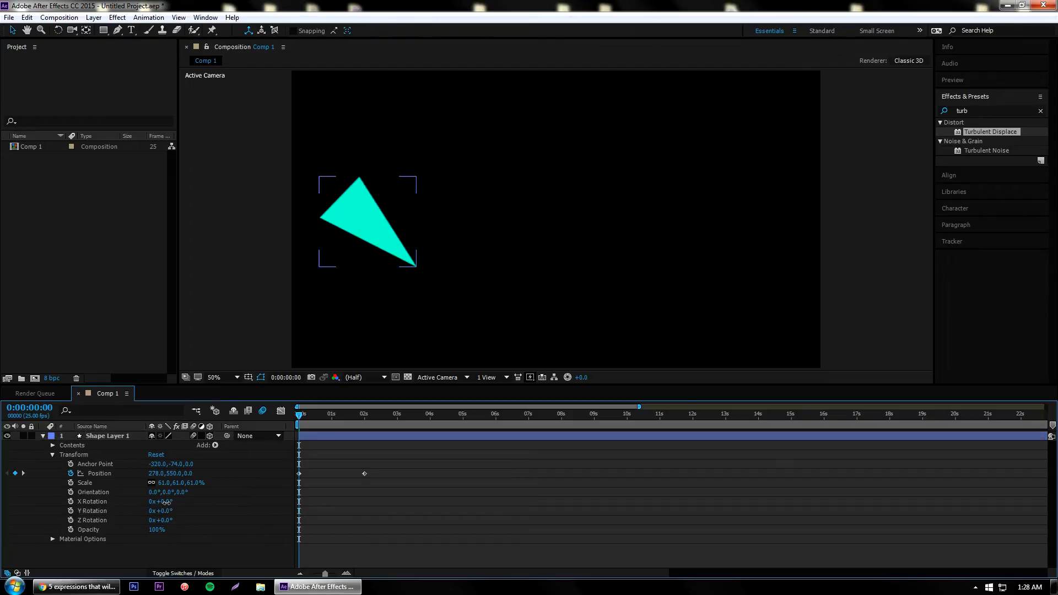
Try tilting the triangle to an X Rotation of -61°.
drag(168, 501, 129, 496)
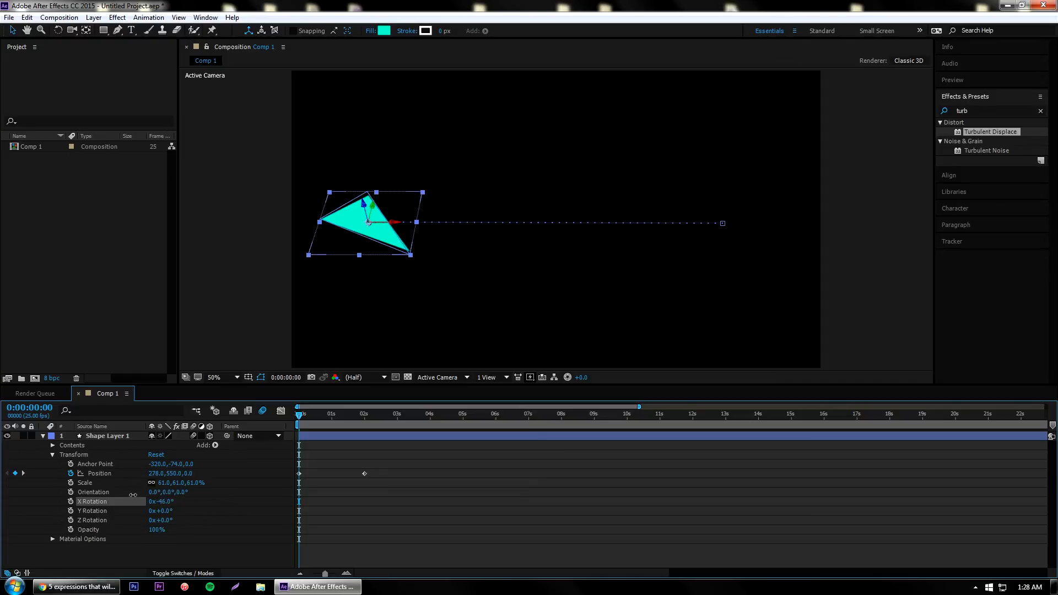
drag(152, 492, 111, 492)
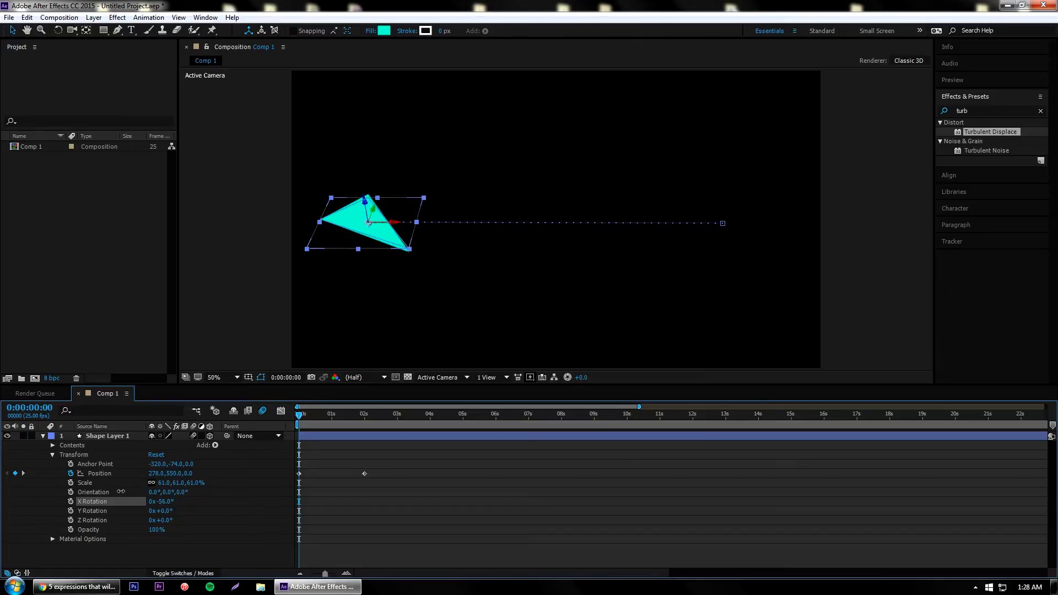
click(204, 543)
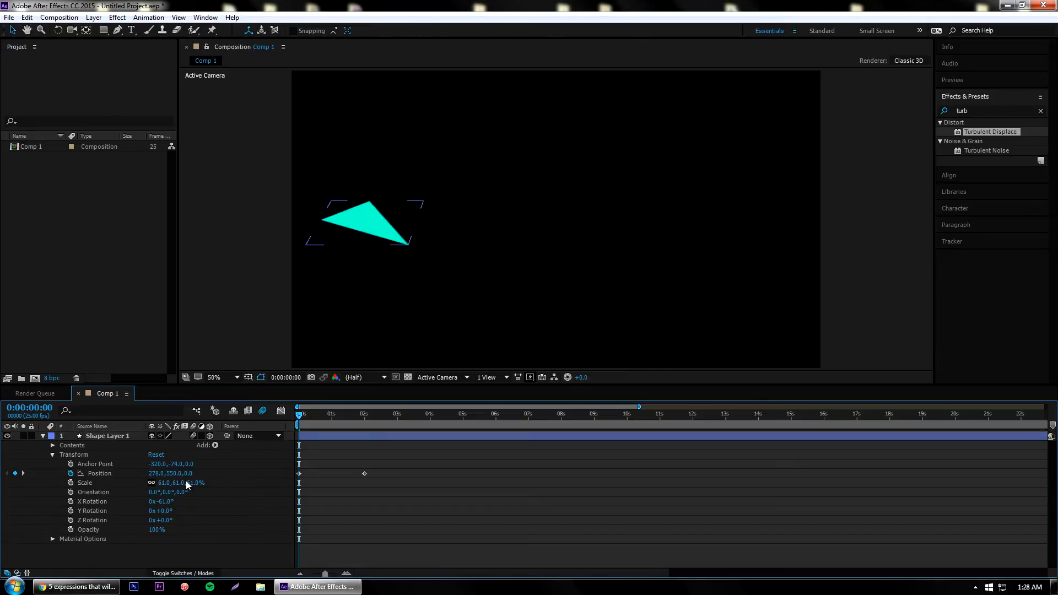
Try shifting the tilted triangle along its Z position, and set that value back to 0.
drag(188, 475, 545, 506)
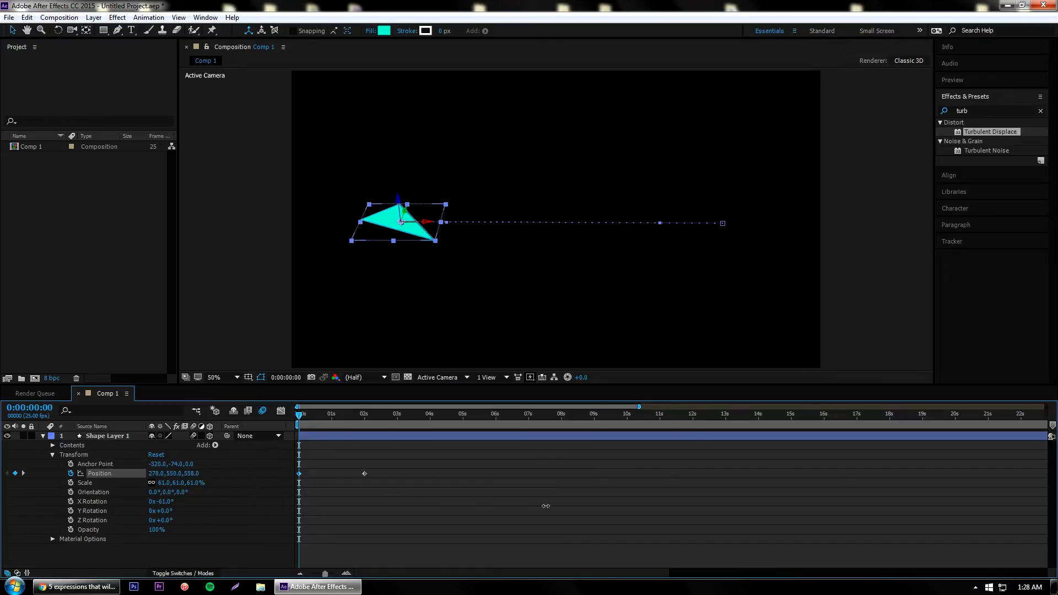
drag(676, 508, 187, 471)
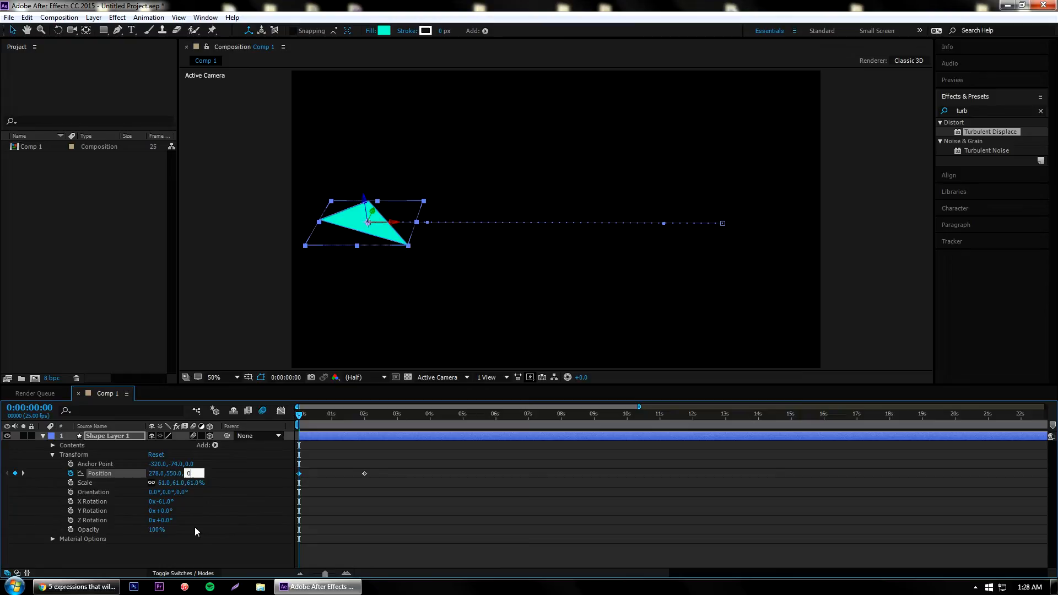
click(182, 533)
Reset the triangle's X Rotation to 0° and turn Shape Layer 1 back into a 2D layer.
click(161, 503)
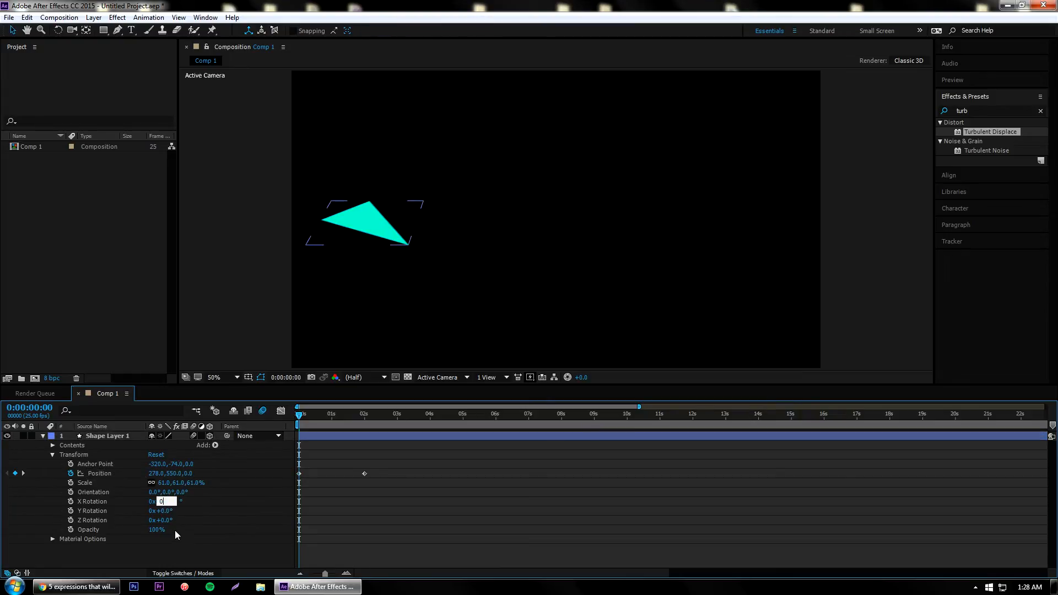
text(0)
key(Return)
click(209, 436)
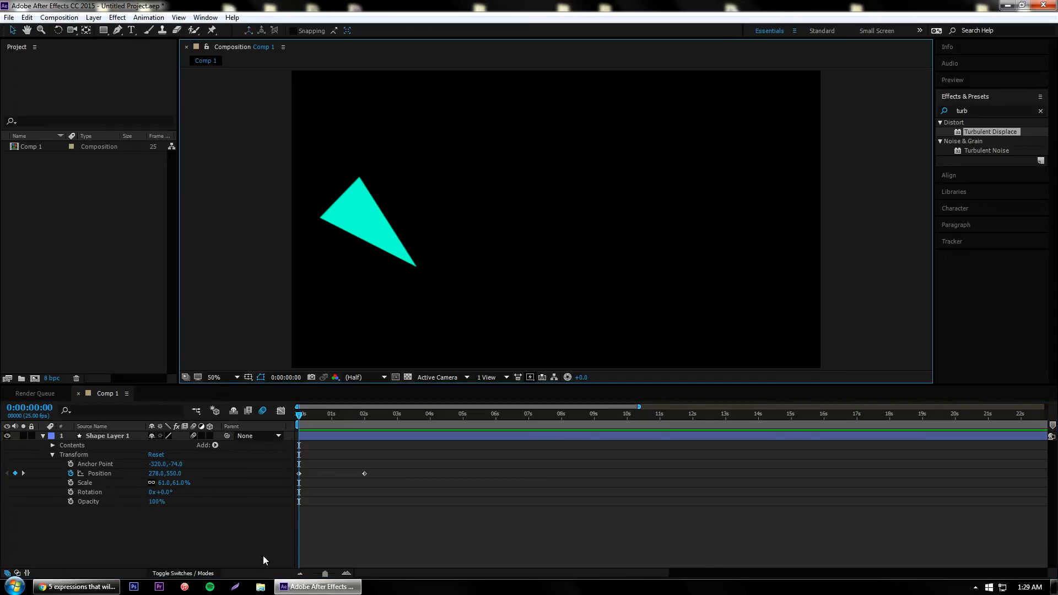
Preview the triangle's position animation from the start of the composition and return to the first frame.
click(296, 414)
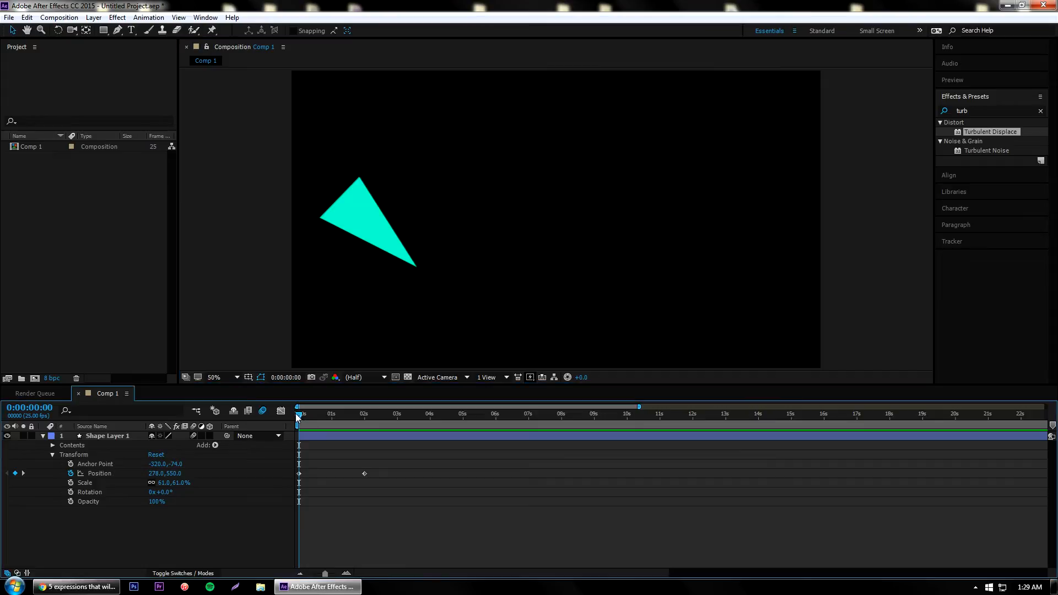
key(space)
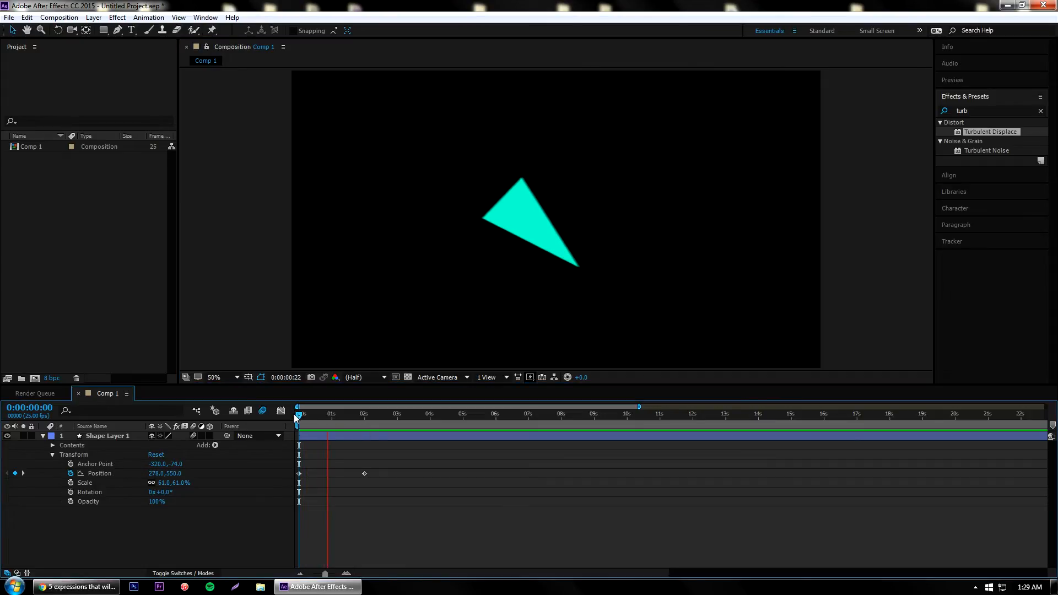
key(space)
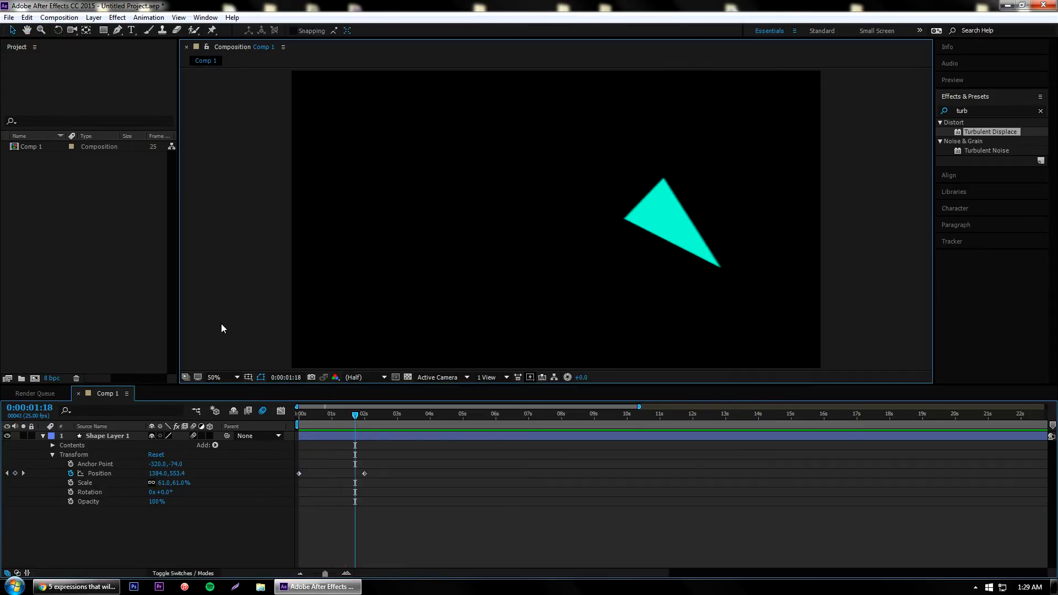
click(296, 412)
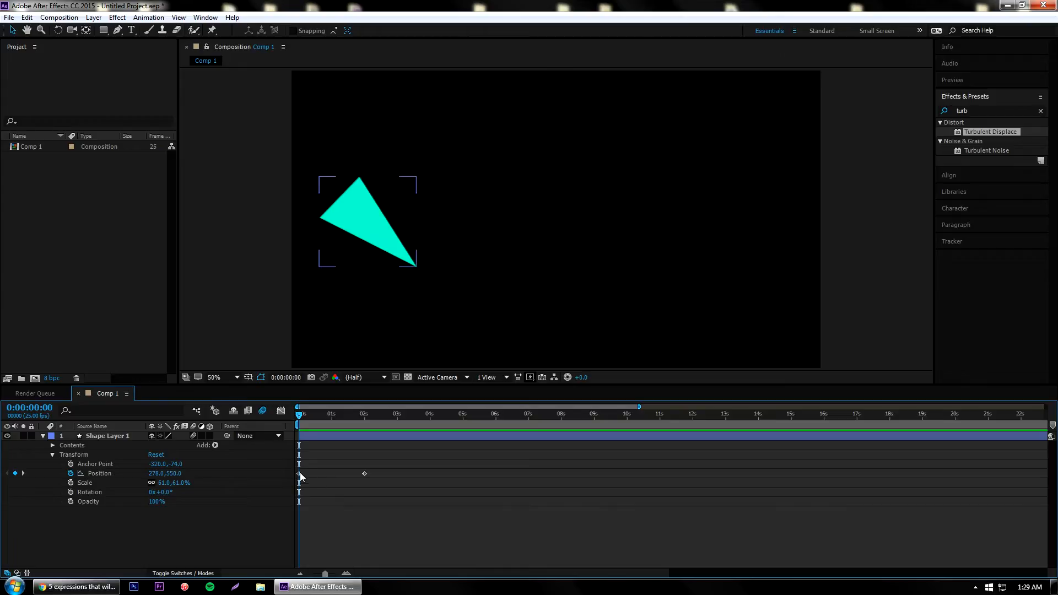
Apply Easy Ease to both Position keyframes of the triangle.
drag(298, 415, 306, 415)
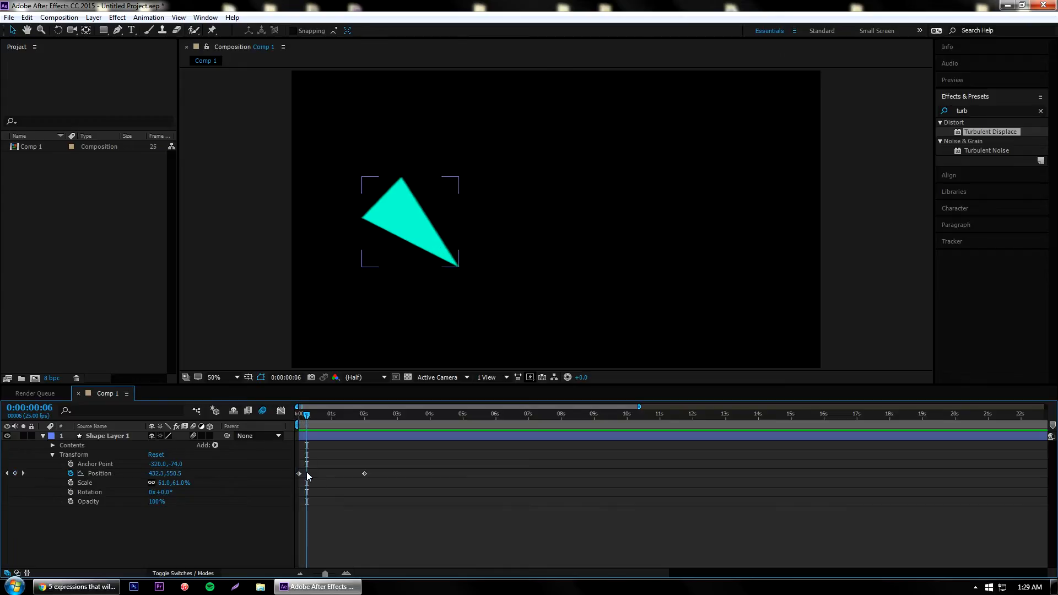
click(299, 474)
right_click(299, 473)
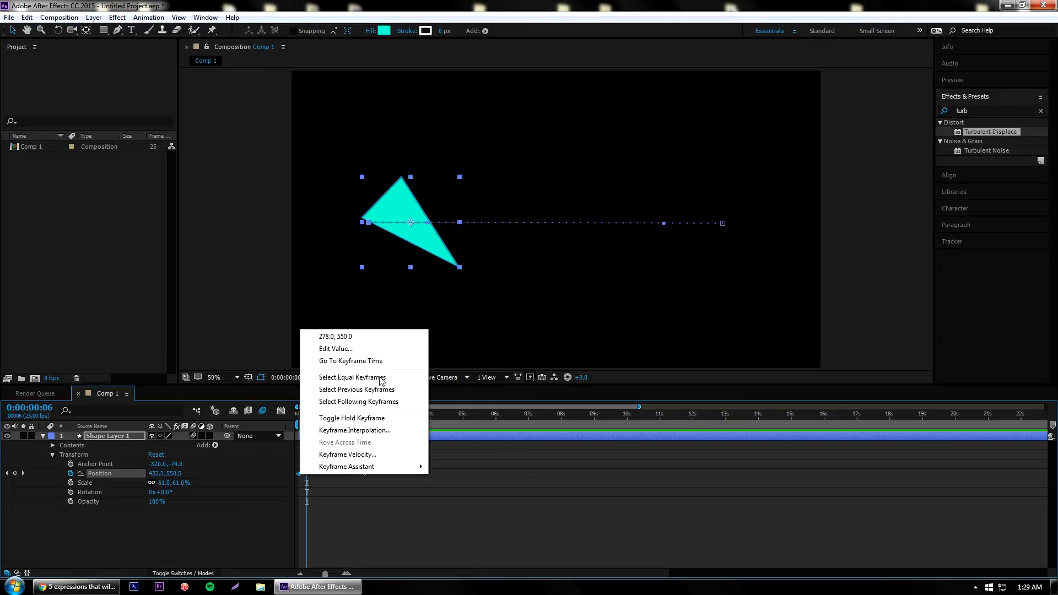
mouse_move(371, 471)
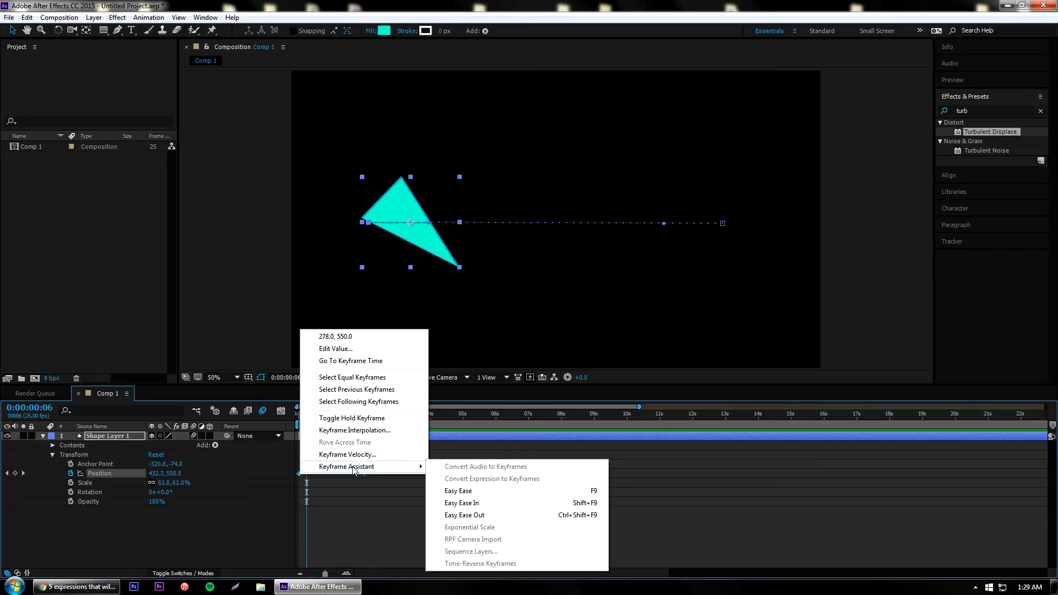
click(455, 515)
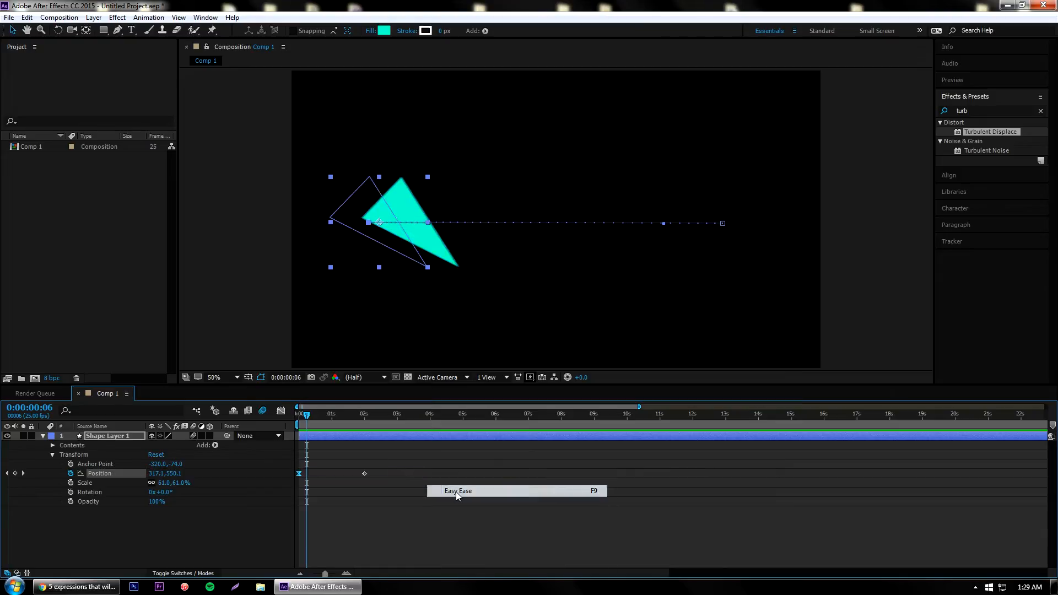
right_click(364, 473)
mouse_move(402, 470)
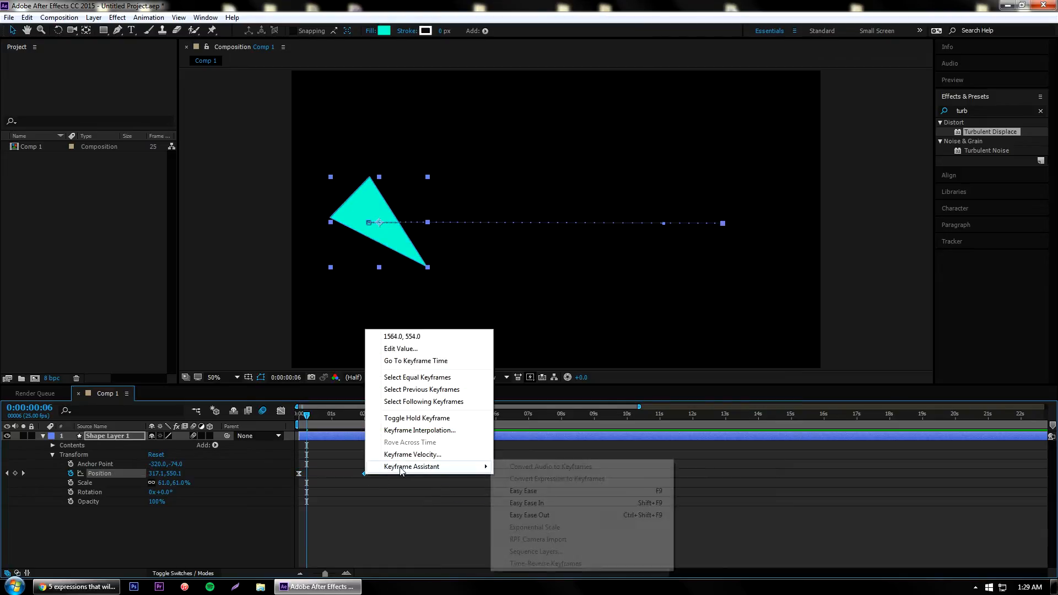
click(530, 490)
Play the eased triangle movement from the beginning a couple of times to check how it speeds up and slows down.
drag(307, 417, 294, 417)
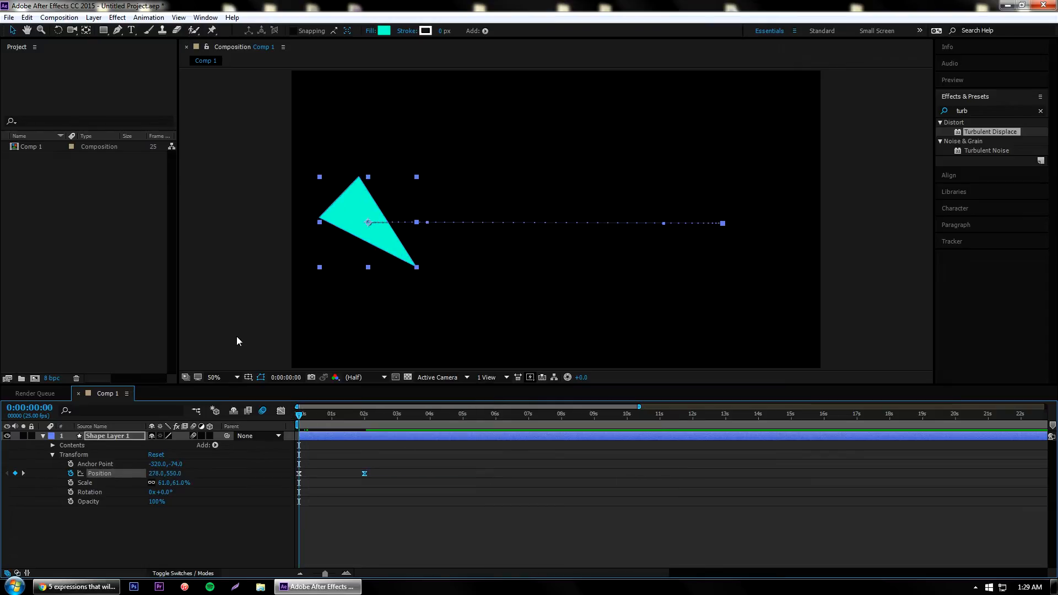
click(237, 348)
key(space)
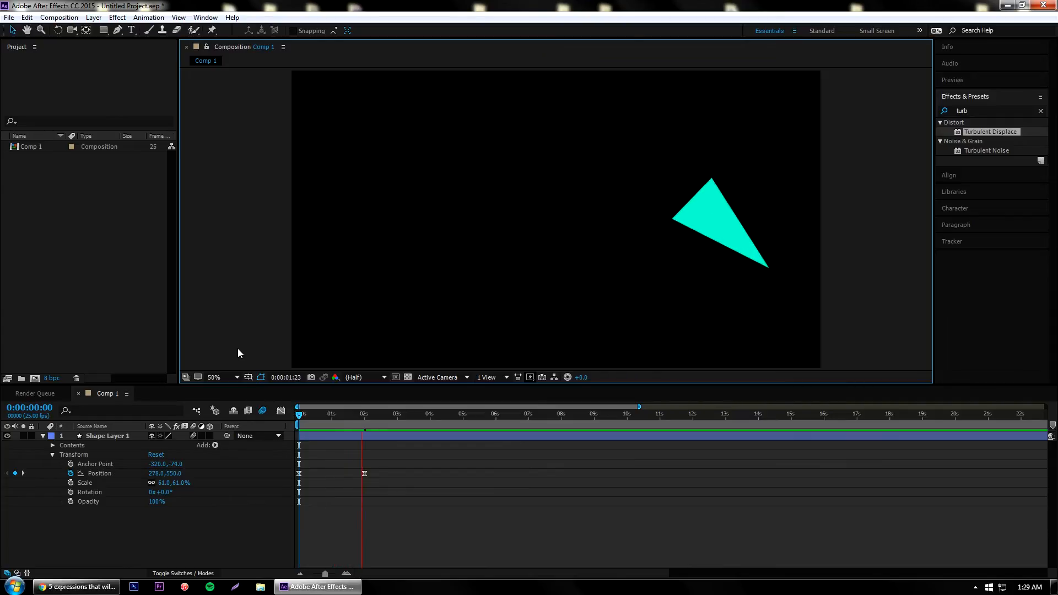
click(299, 419)
click(296, 415)
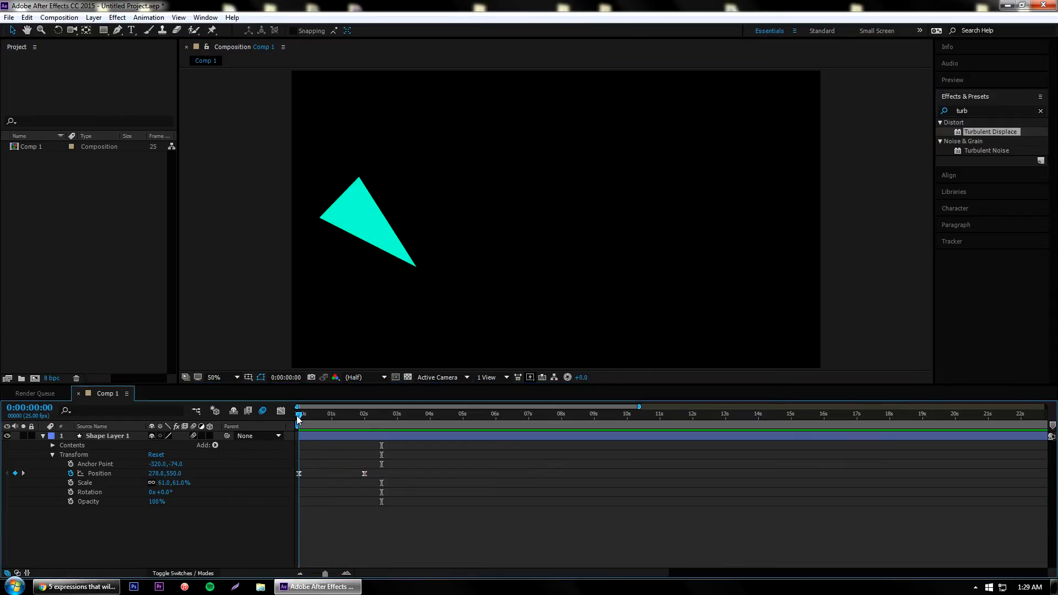
drag(296, 415, 265, 419)
click(227, 286)
key(space)
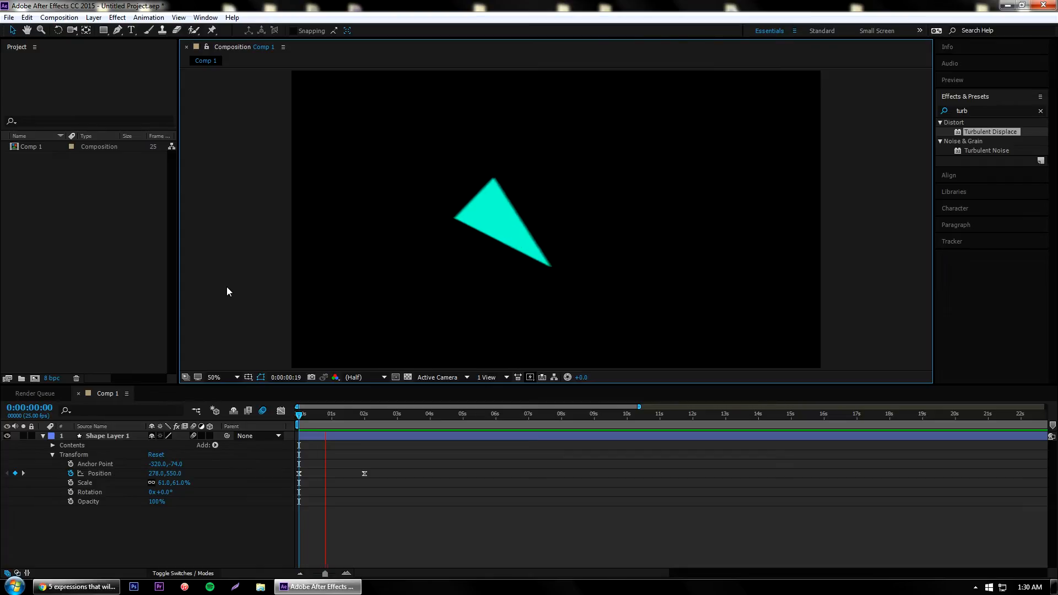
key(space)
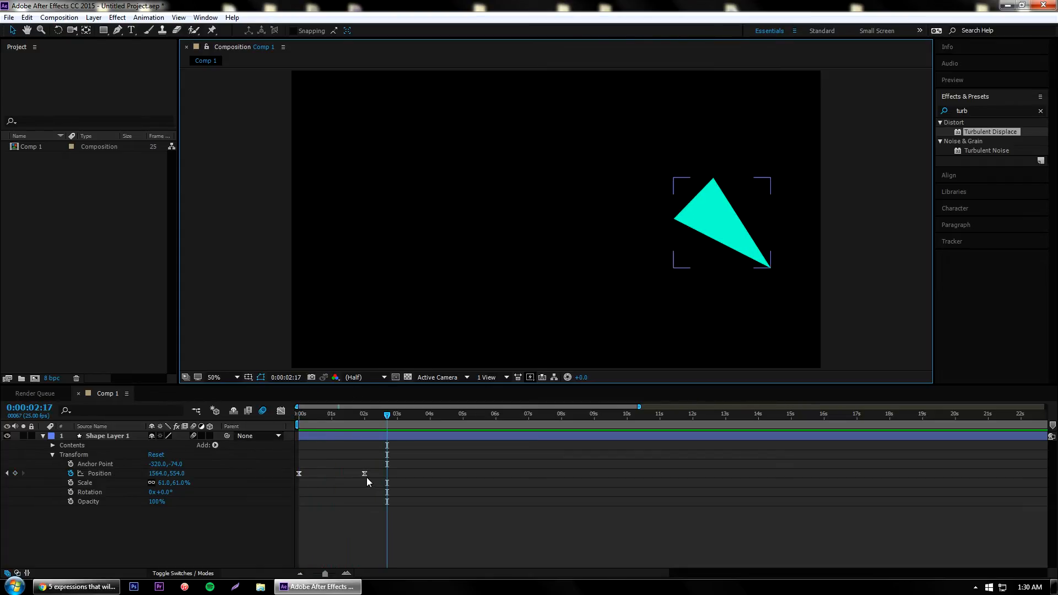
Try moving the second Position keyframe out to about 5 seconds, and preview the slower movement from the start.
drag(363, 473, 467, 477)
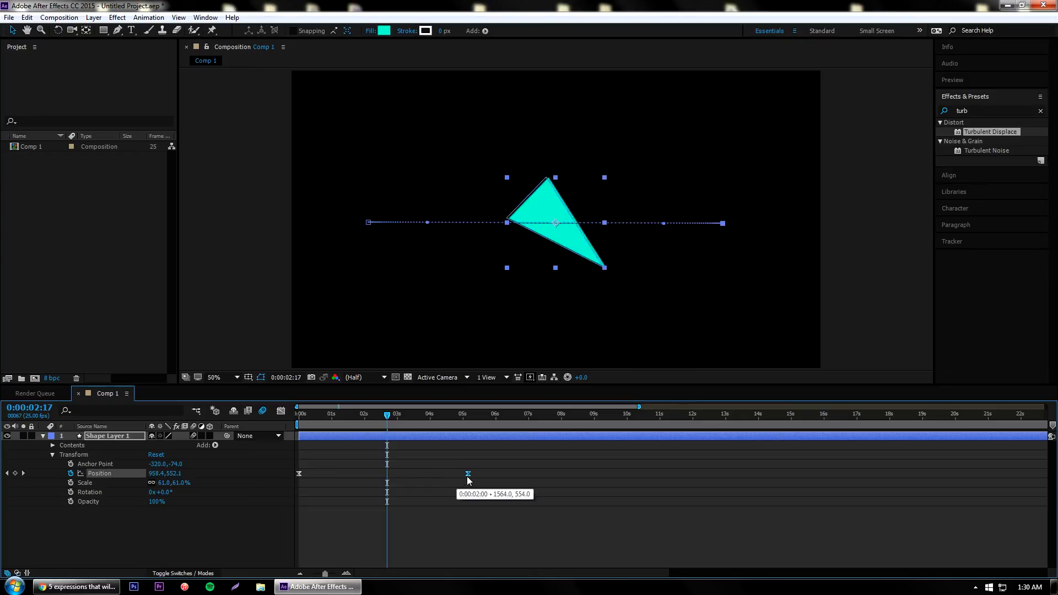
click(302, 415)
click(222, 306)
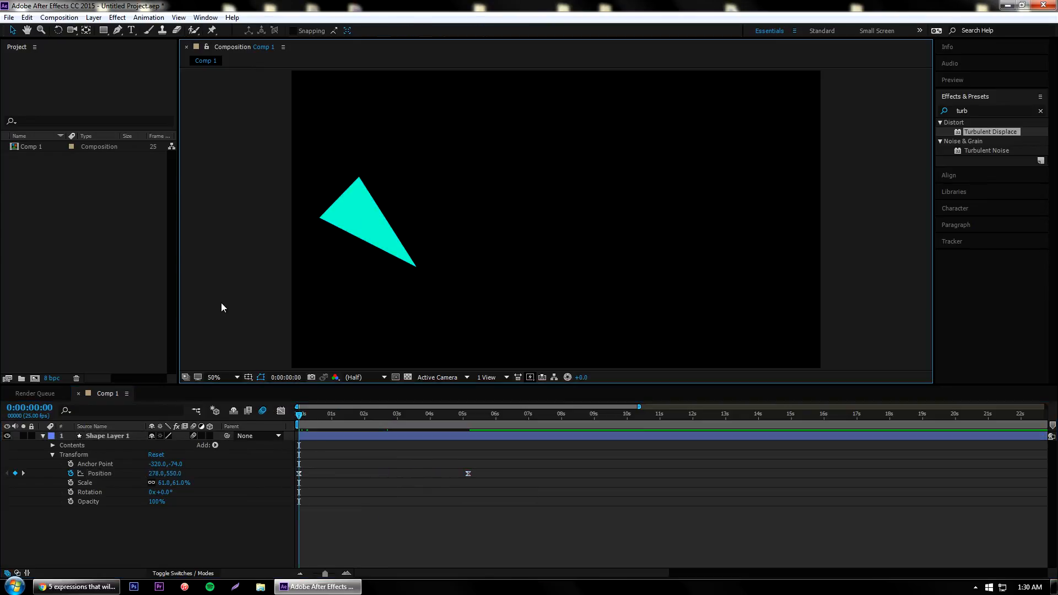
key(space)
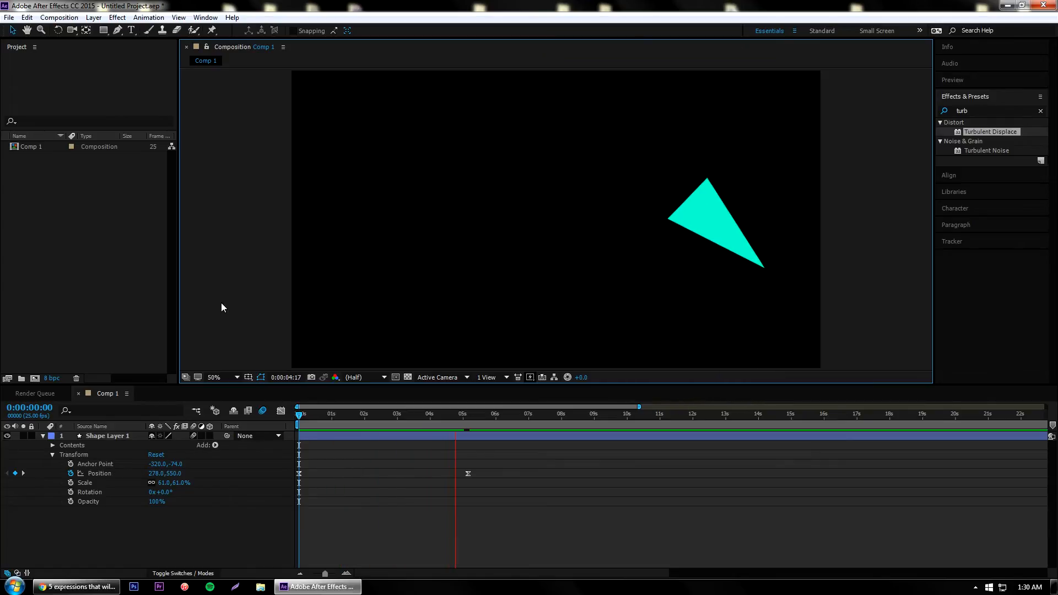
key(space)
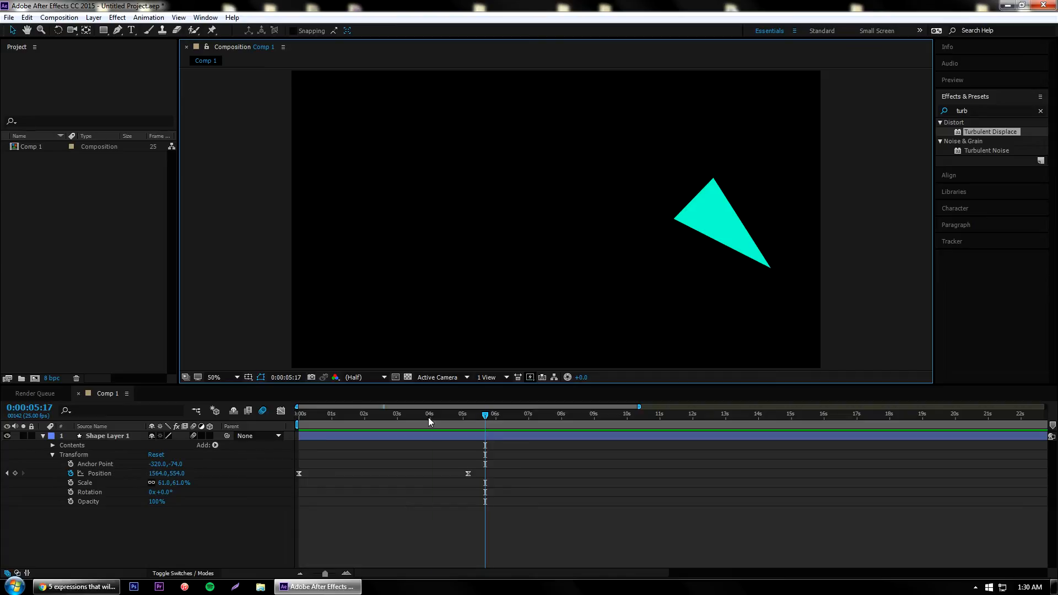
Move the second Position keyframe back to 2 seconds.
drag(428, 417, 295, 416)
drag(466, 474, 368, 478)
click(364, 419)
click(238, 338)
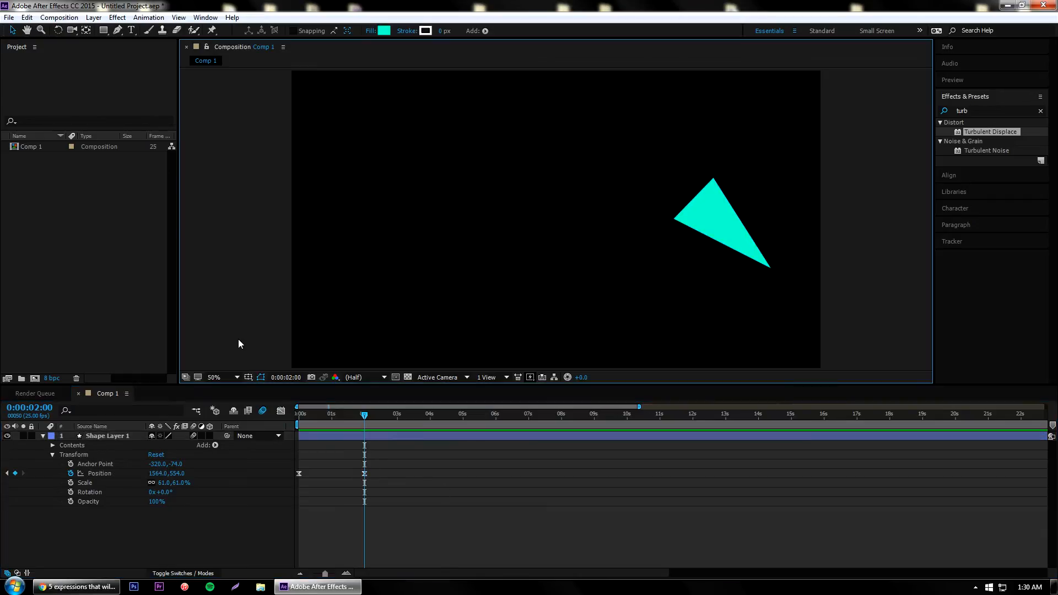
click(219, 543)
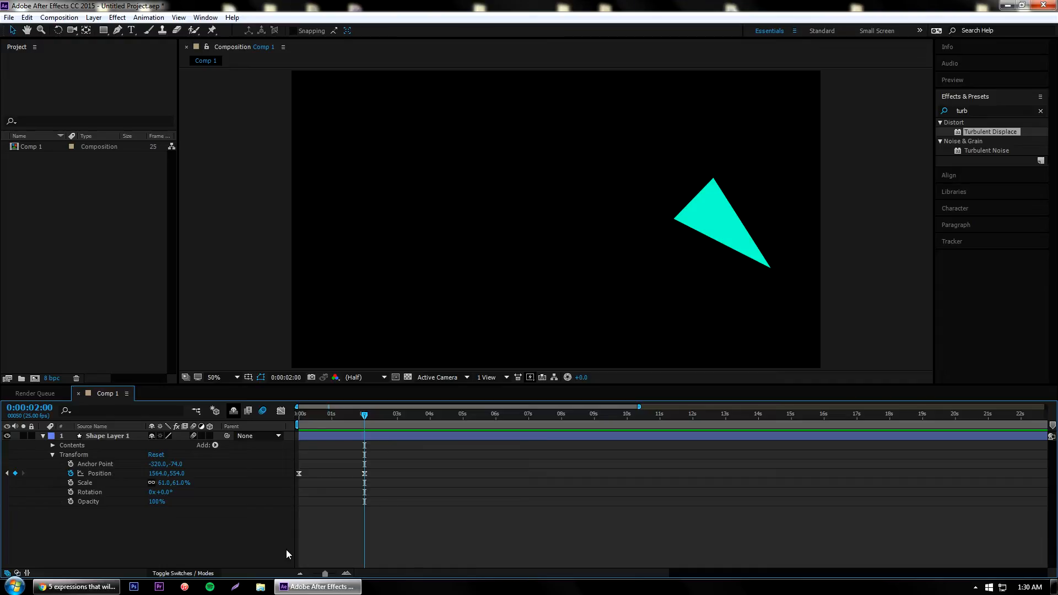
click(146, 349)
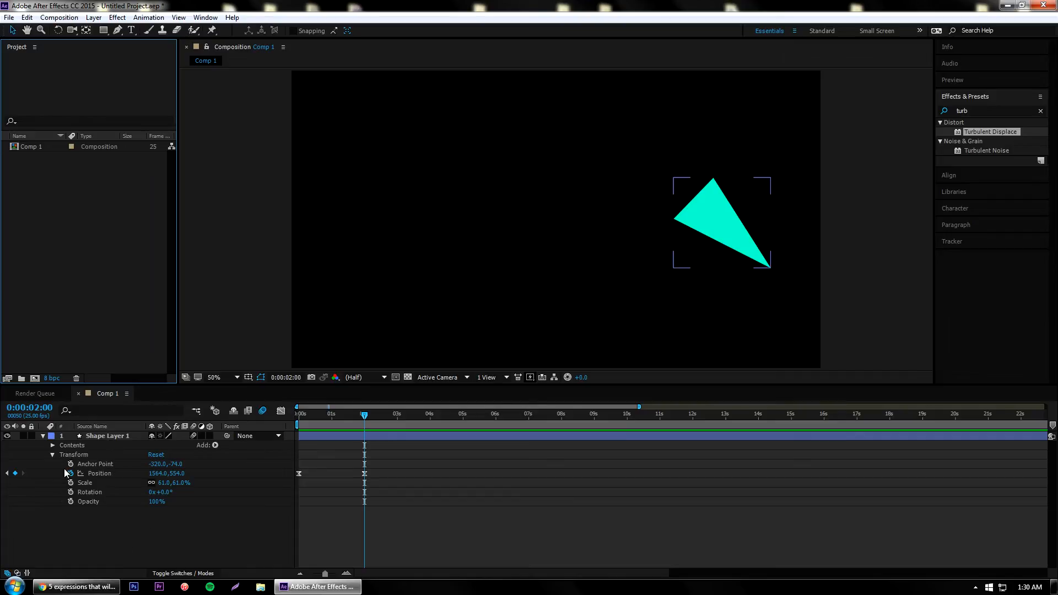
At the first frame, add the expression transform.position,wiggle(15,40) to the triangle's Position property.
drag(366, 415, 282, 414)
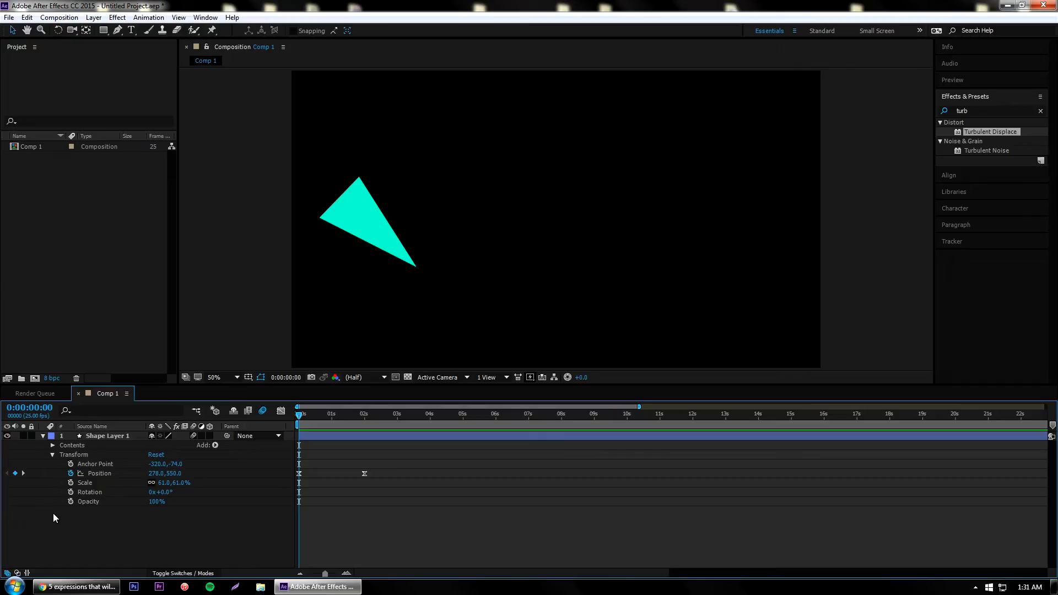
alt+click(71, 473)
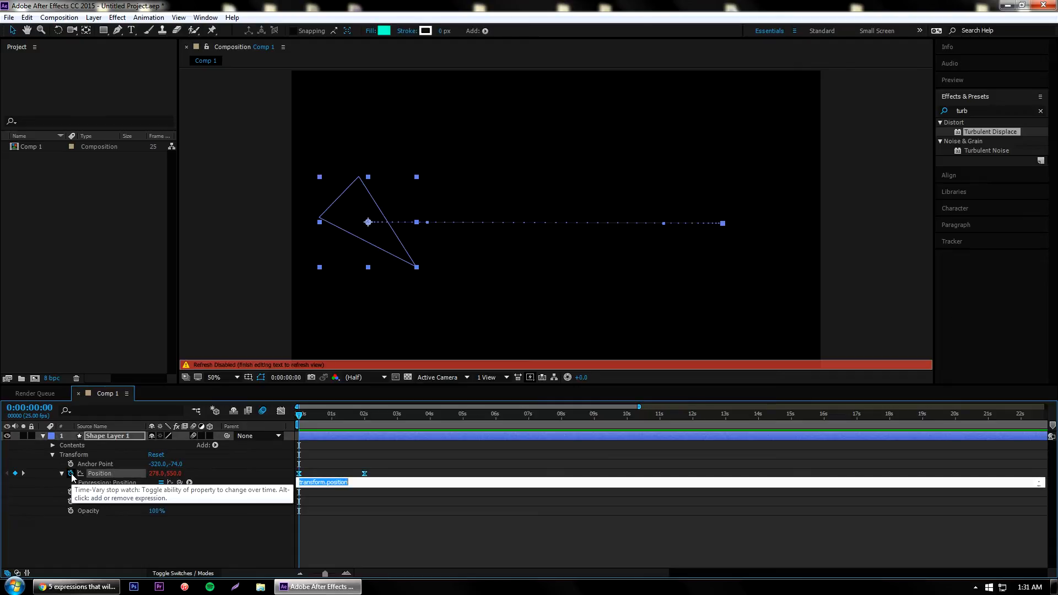
click(361, 482)
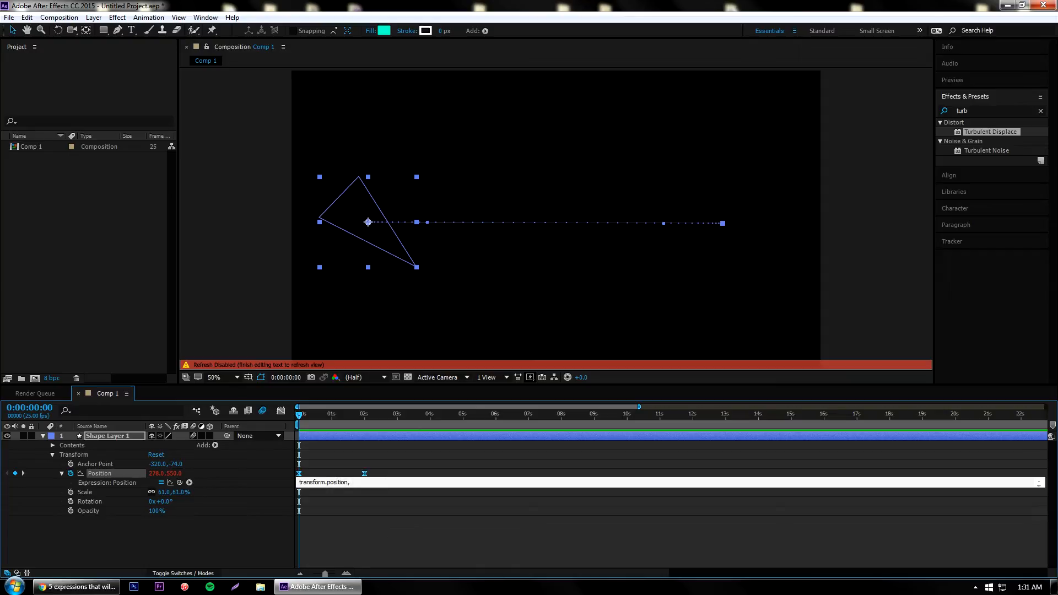
text(wigl)
key(BackSpace)
text(1)
text(40)
Preview the wiggling triangle from the start of the composition and return to the first frame.
click(302, 416)
click(255, 331)
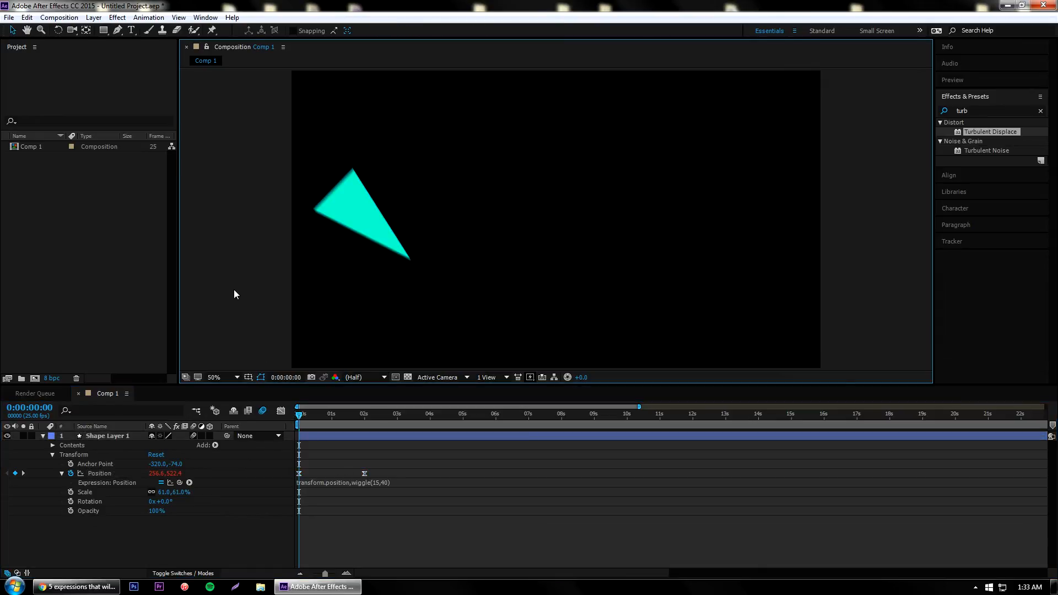
key(space)
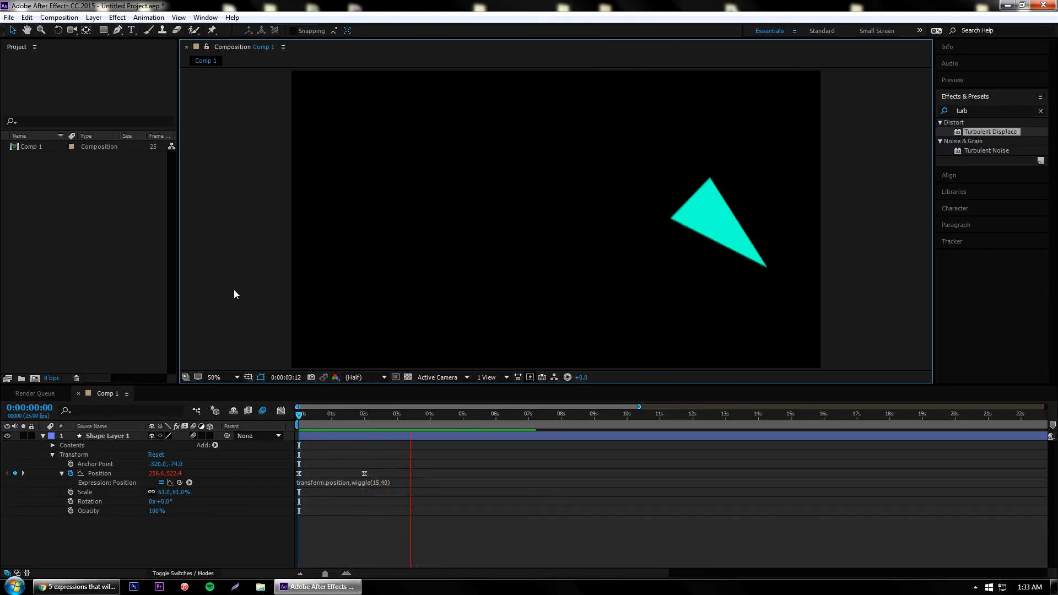
key(space)
click(313, 415)
drag(313, 415, 287, 421)
Change the wiggle frequency in the Position expression to 3, giving wiggle(3,40).
click(361, 481)
click(376, 483)
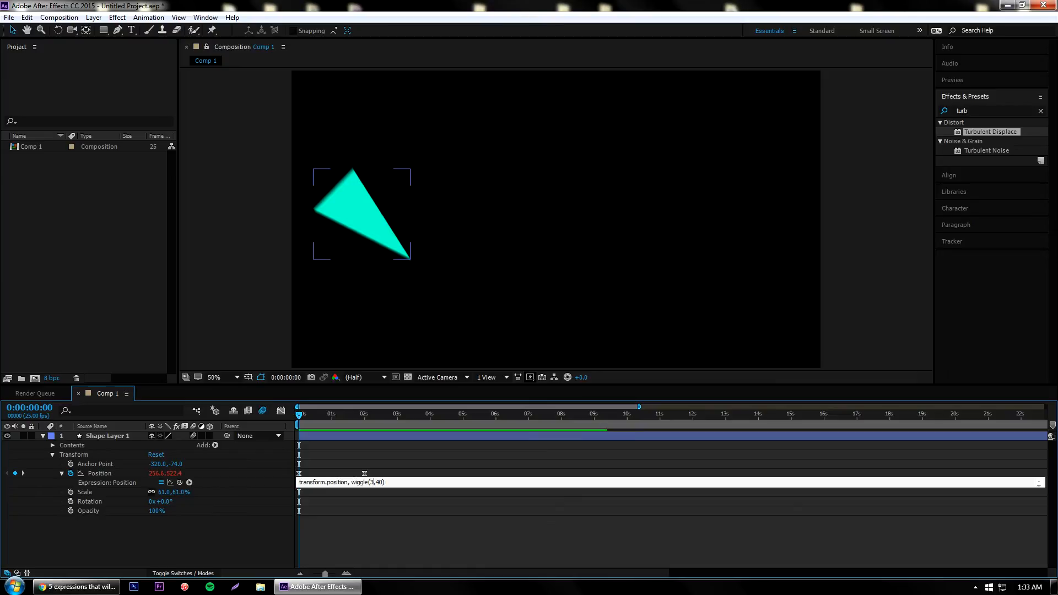
click(360, 491)
Play the animation from the start to check the motion at the lower wiggle frequency.
drag(304, 420, 292, 410)
click(206, 282)
key(space)
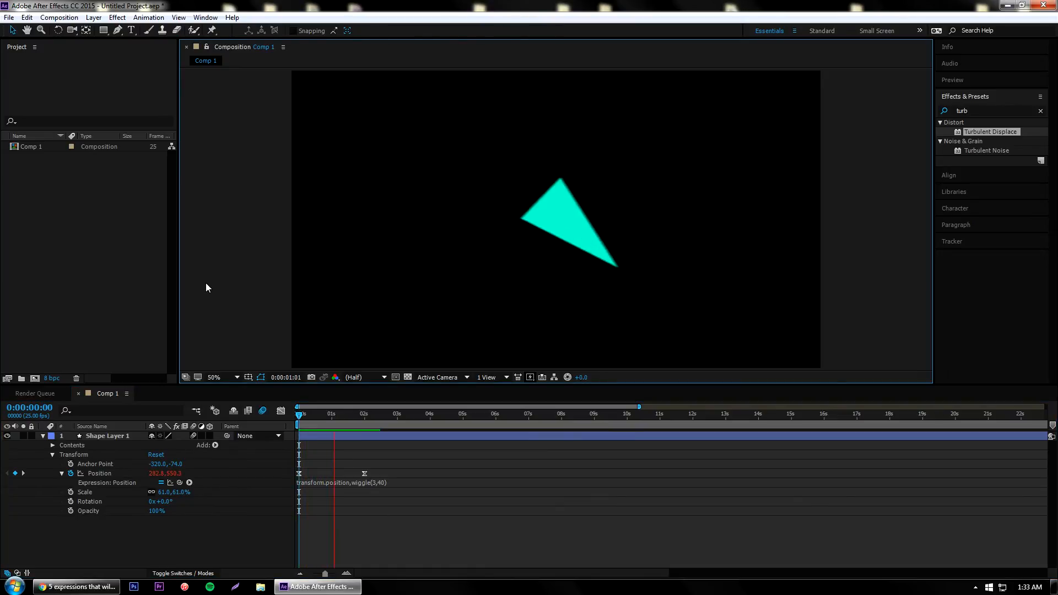
Replay the wiggle(3,40) motion from the first frame and stop the preview.
key(space)
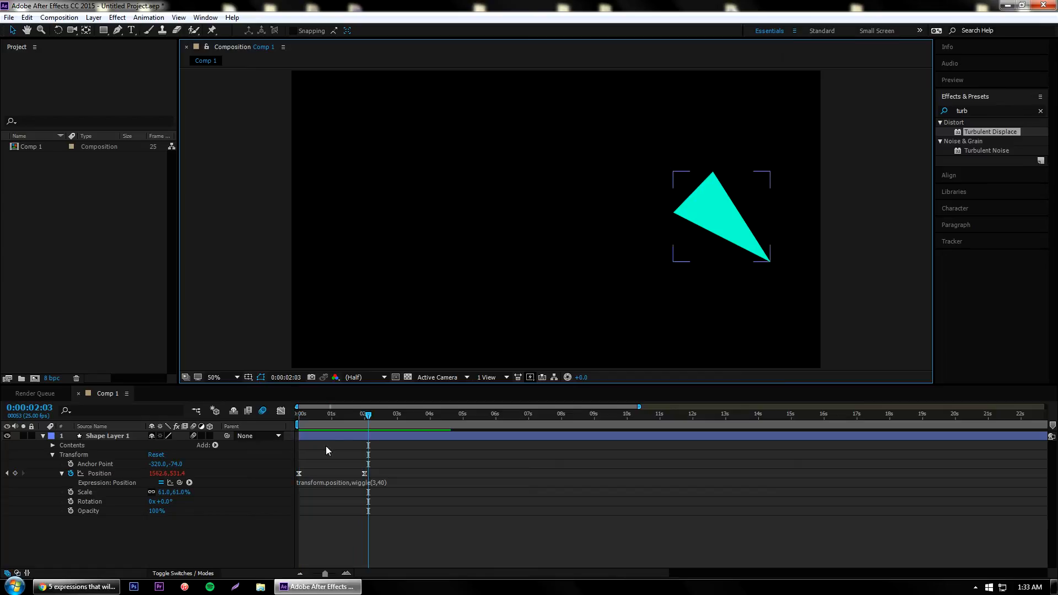
drag(321, 415, 282, 415)
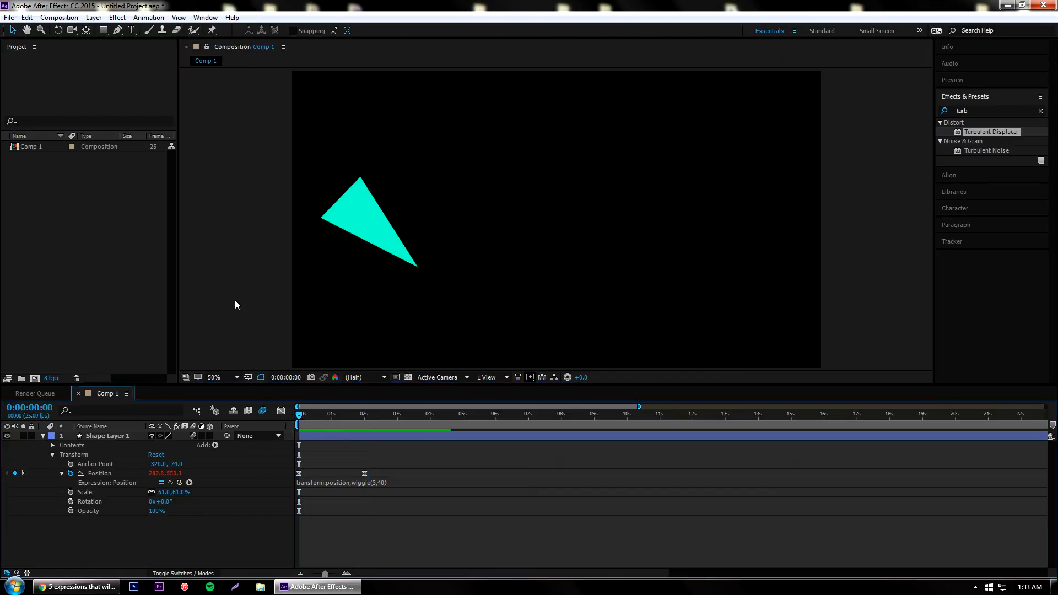
key(space)
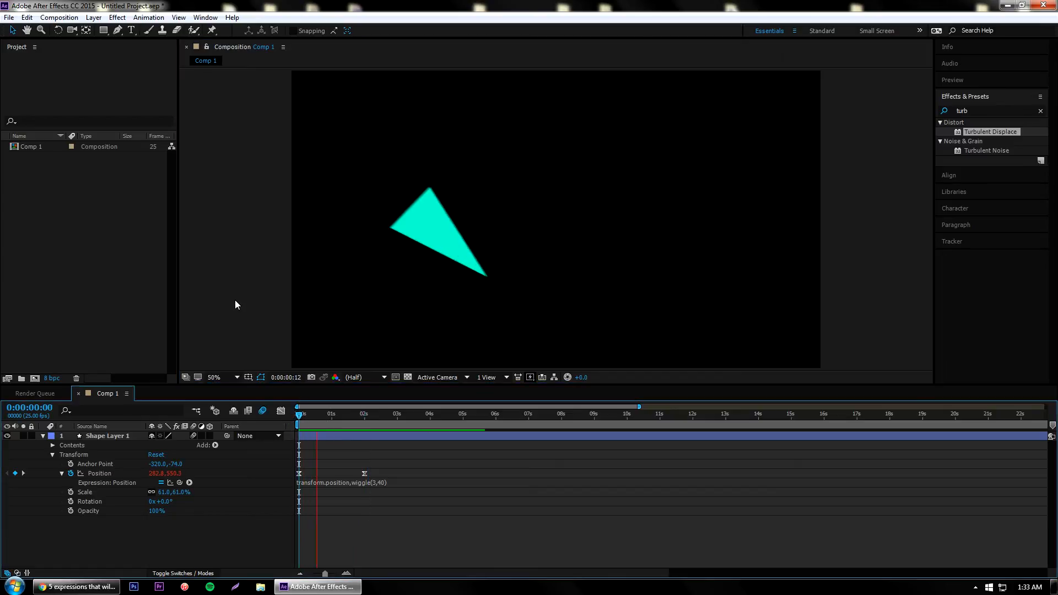
key(space)
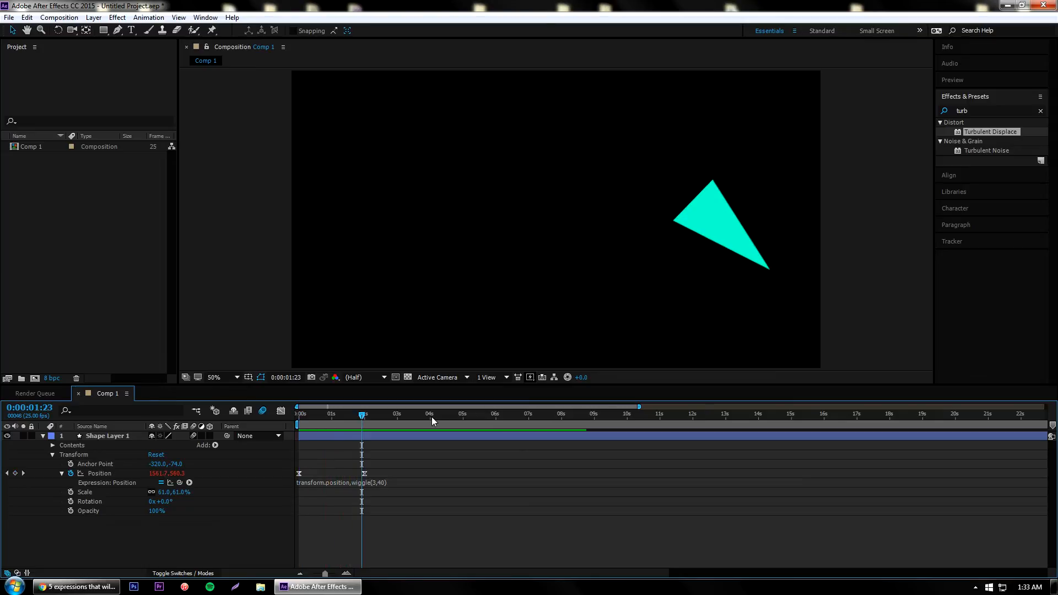
Change the triangle's Position expression to wiggle(300,10), raising the frequency and lowering the amplitude.
click(378, 483)
click(381, 482)
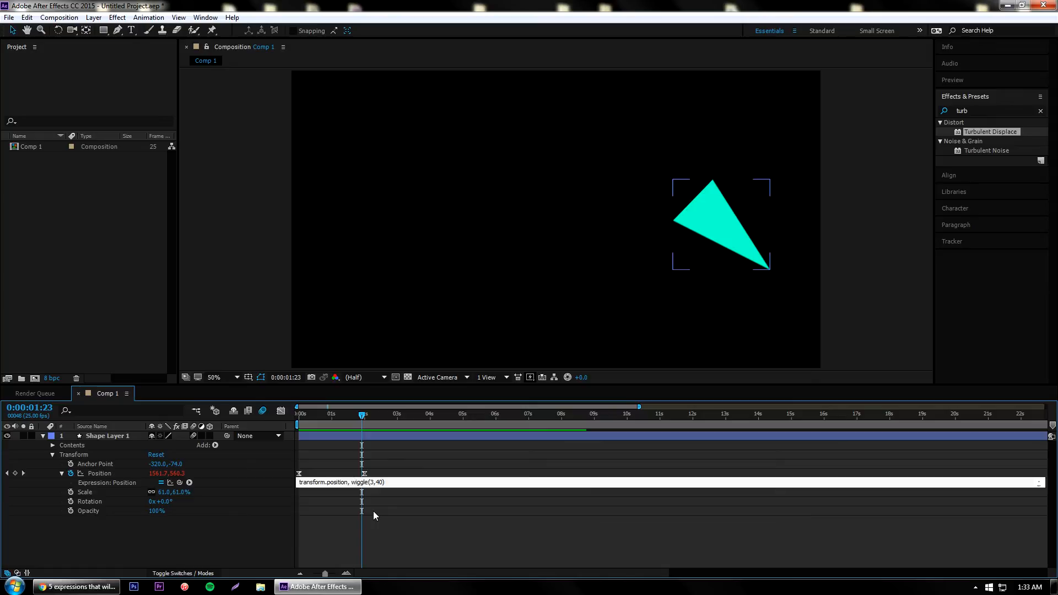
key(BackSpace)
text(10)
click(373, 482)
text(00)
click(330, 458)
Return to the first frame and preview the fast, small-amplitude wiggle.
drag(318, 419, 259, 417)
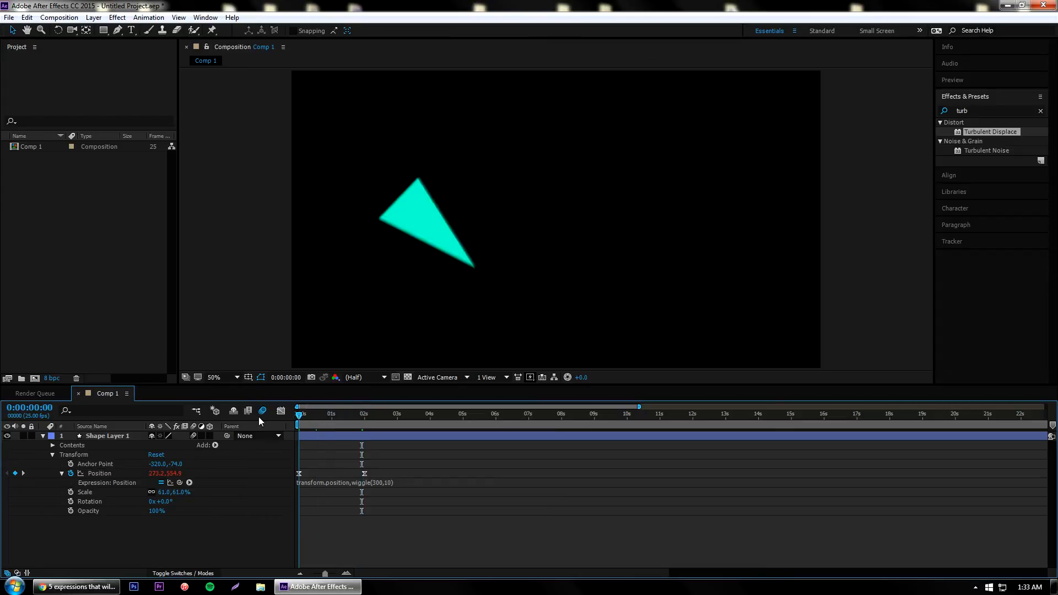
click(184, 286)
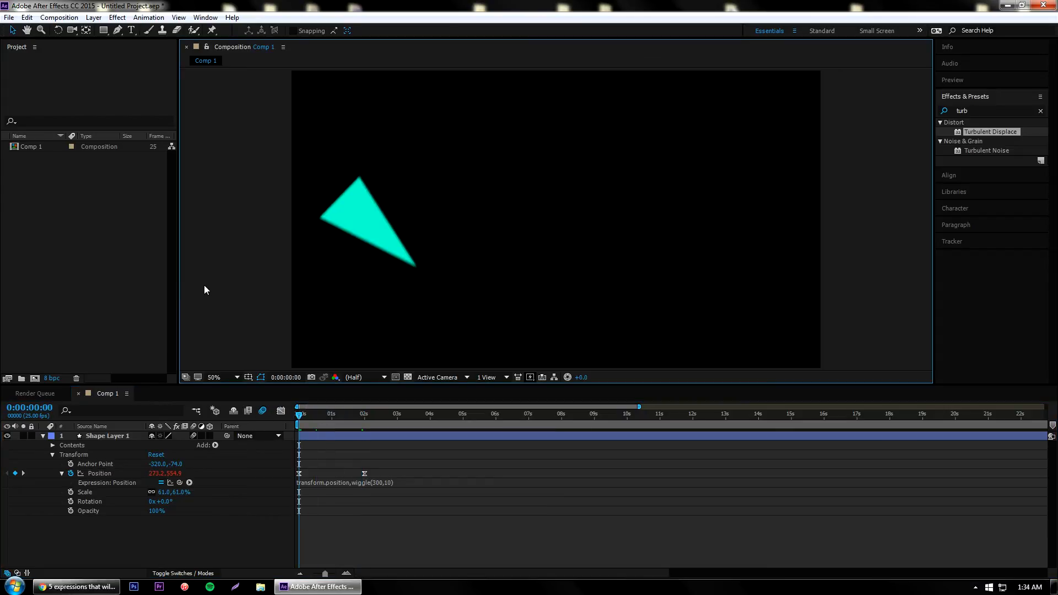
key(space)
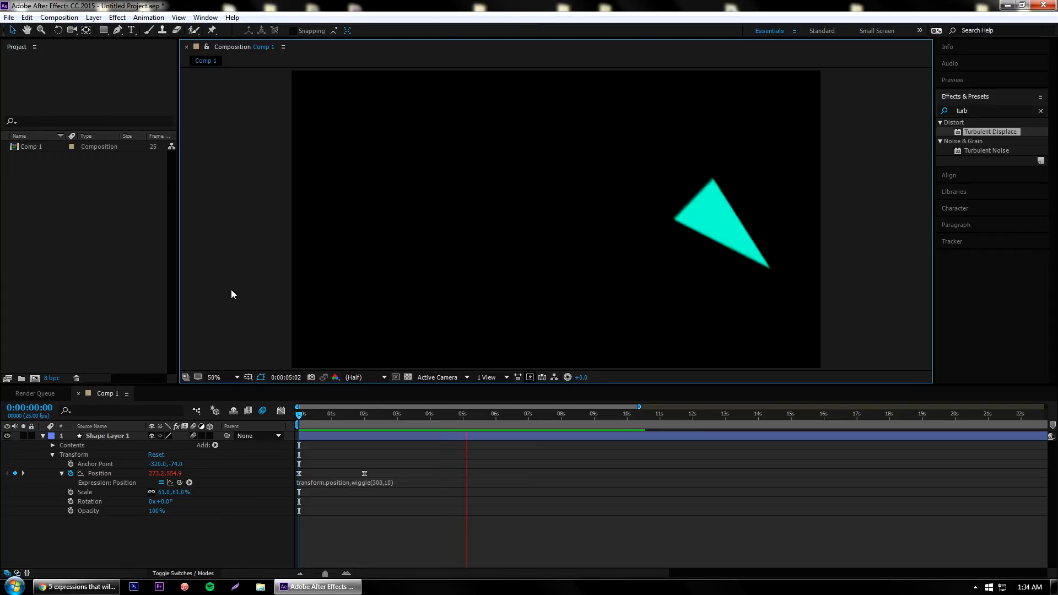
key(space)
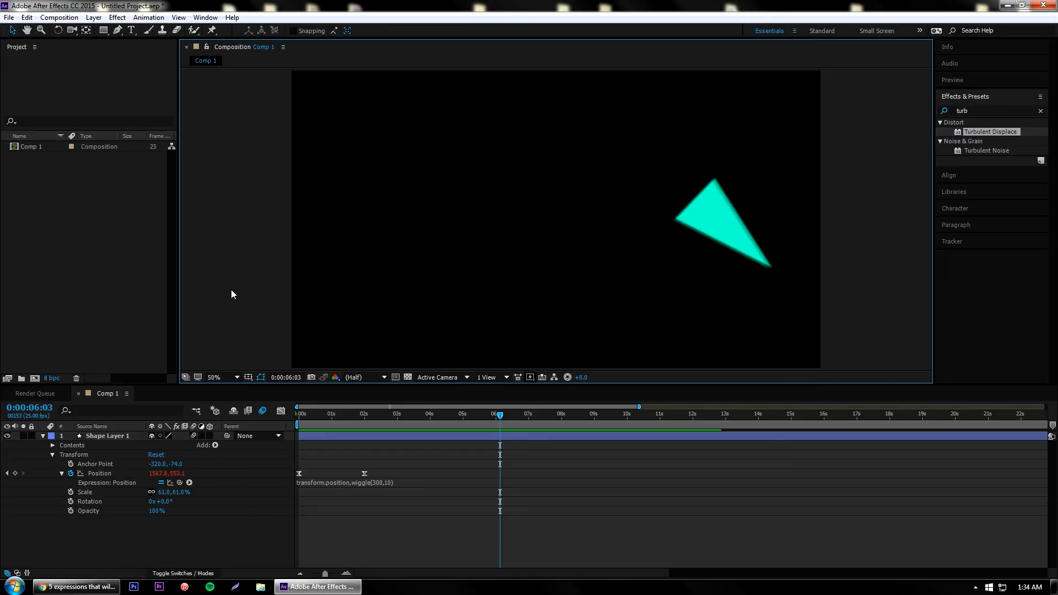
Remove the wiggle expression from the triangle's Position property, keeping its two keyframes.
click(364, 480)
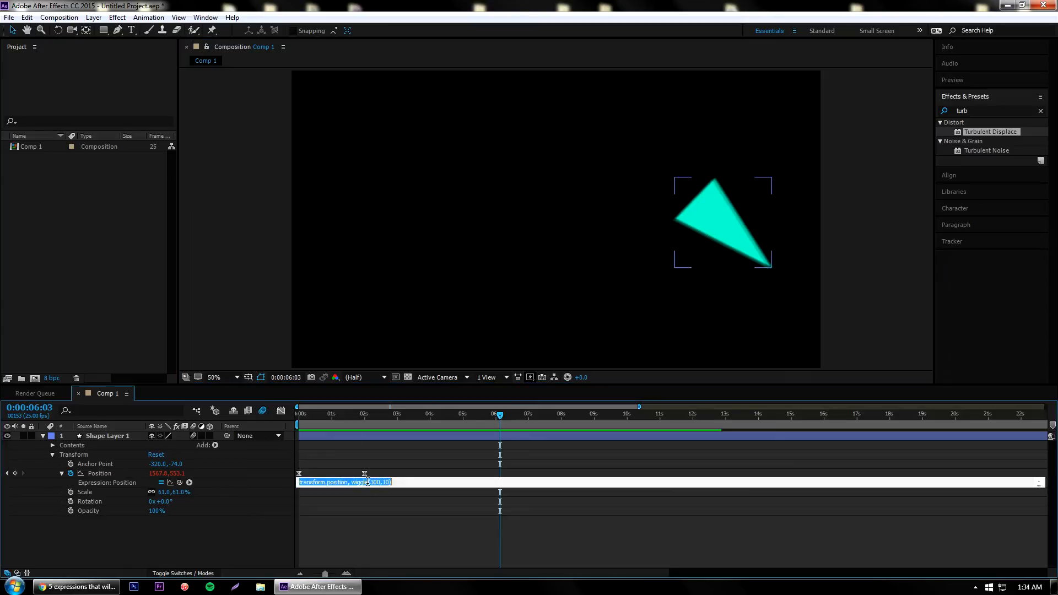
click(407, 482)
drag(415, 481, 352, 478)
key(BackSpace)
click(366, 523)
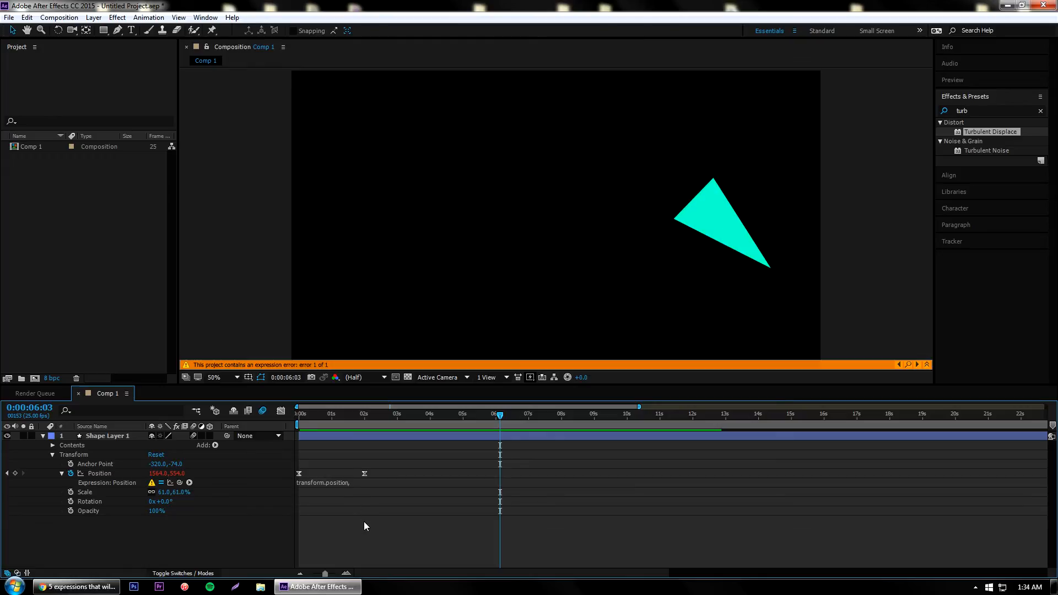
alt+click(70, 474)
click(365, 552)
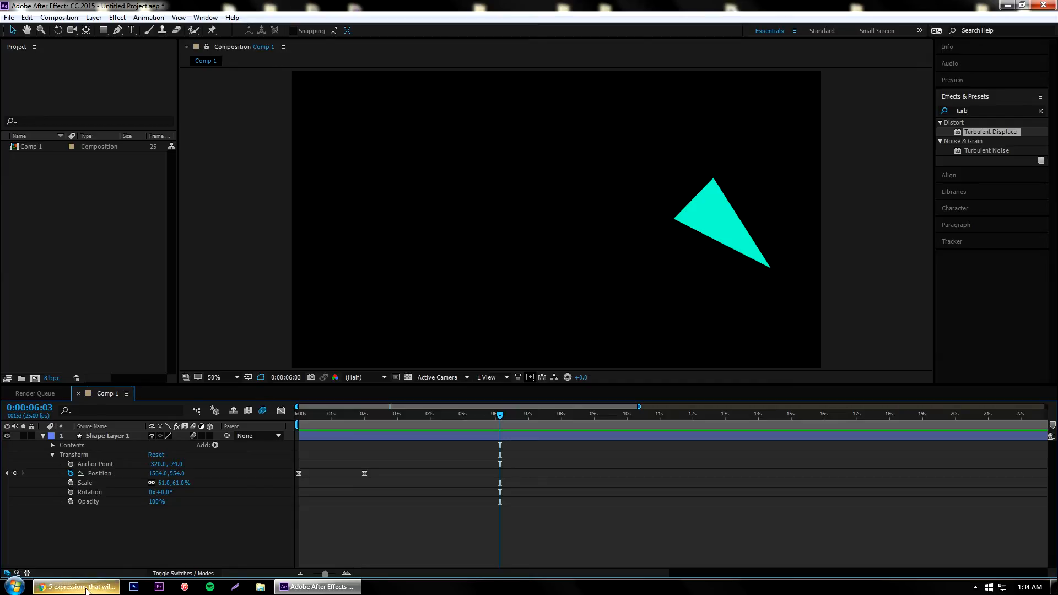
Switch to the Chrome page "5 expressions that will change your life" and read through the listed wiggle, bounce, throw and spin expressions.
mouse_move(85, 587)
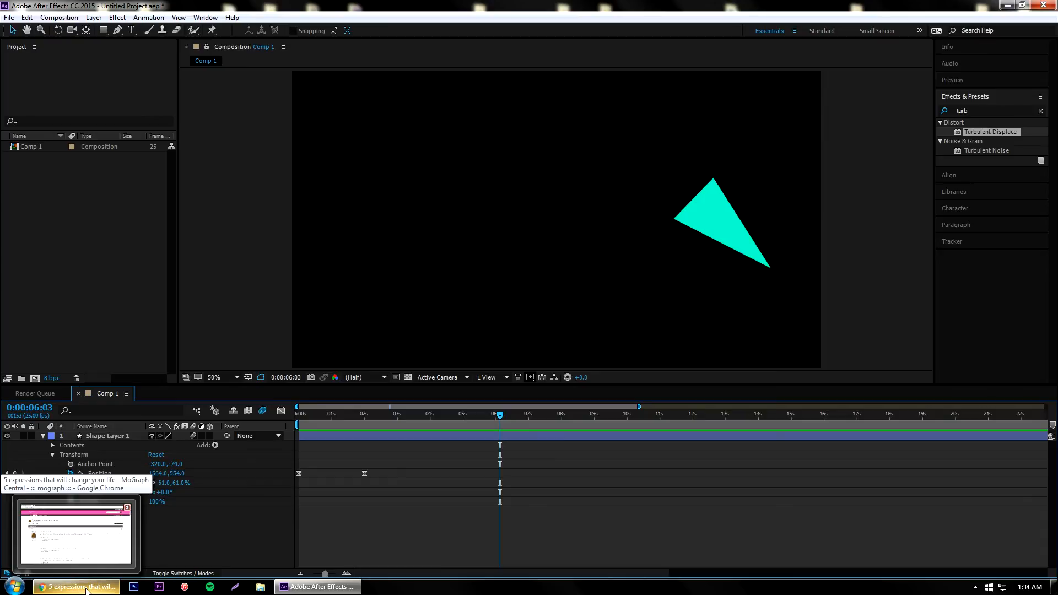
click(86, 588)
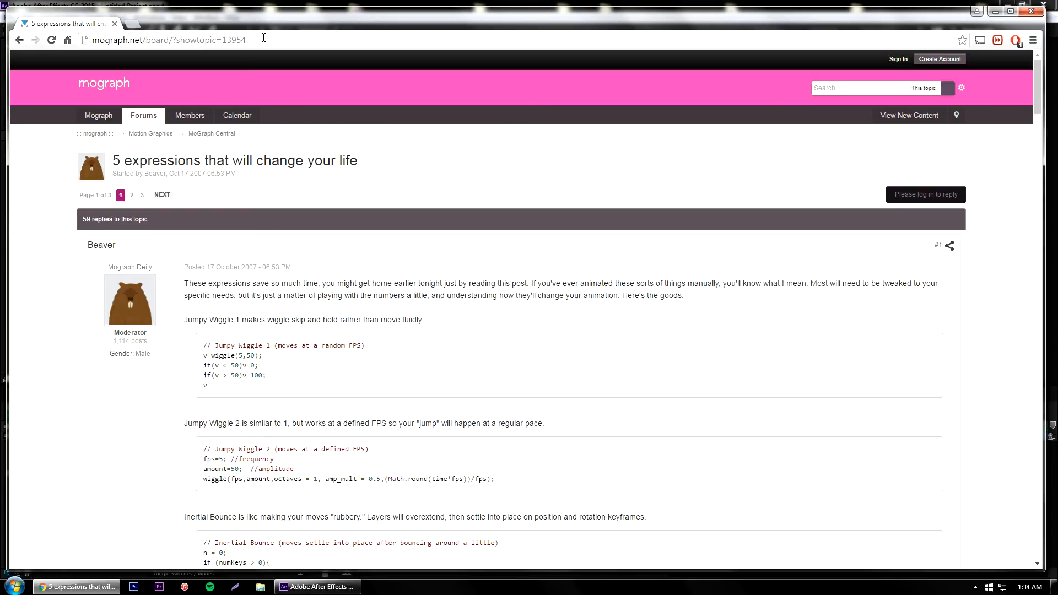
scroll(253, 296, down, 2)
scroll(253, 297, down, 4)
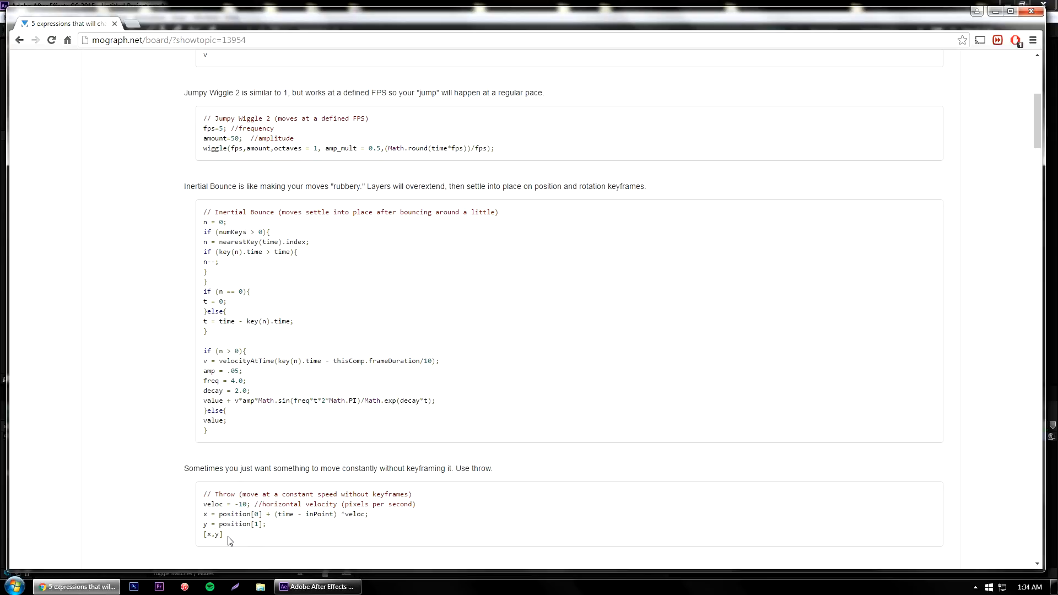
scroll(105, 273, up, 3)
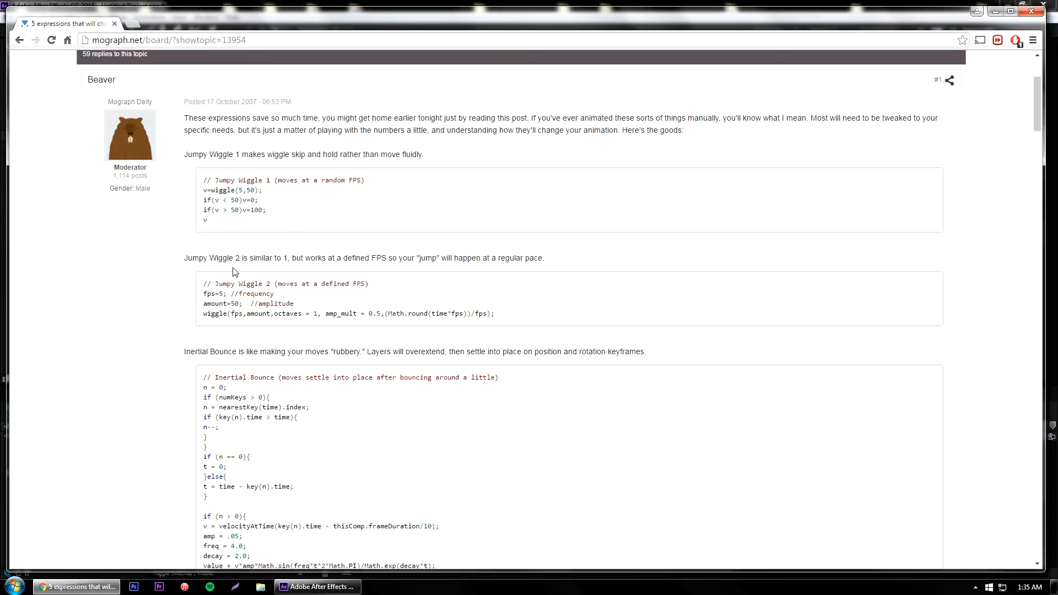
scroll(248, 328, down, 1)
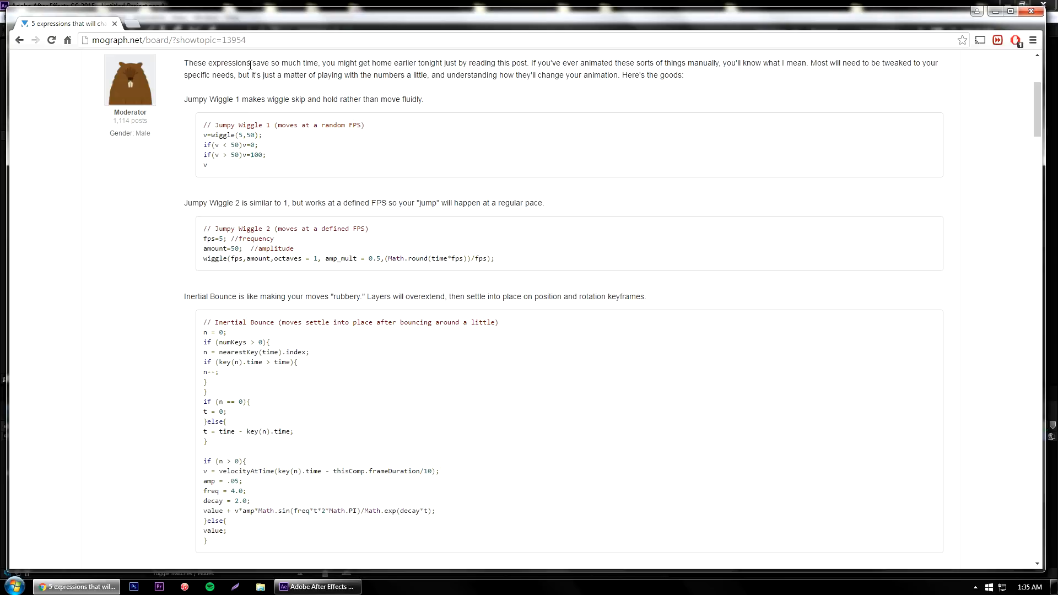
scroll(264, 353, down, 6)
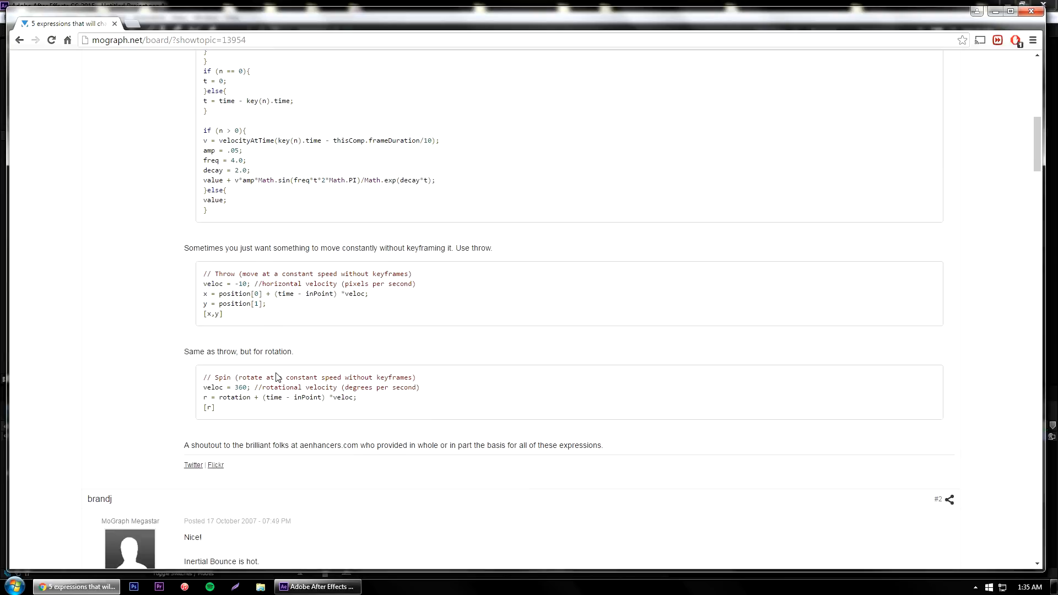
drag(293, 351, 188, 356)
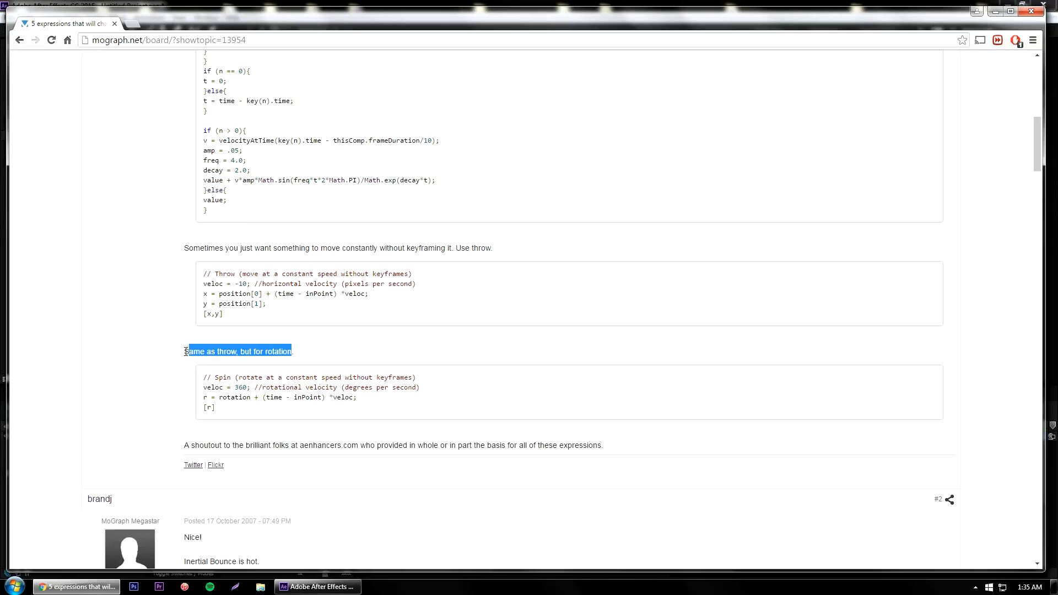
click(236, 353)
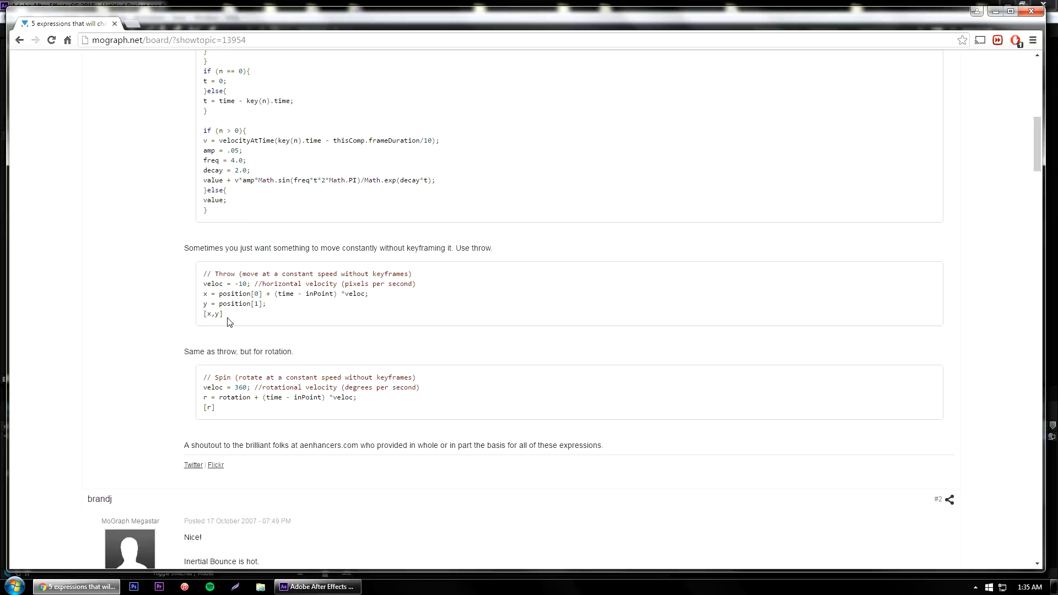
scroll(234, 331, up, 4)
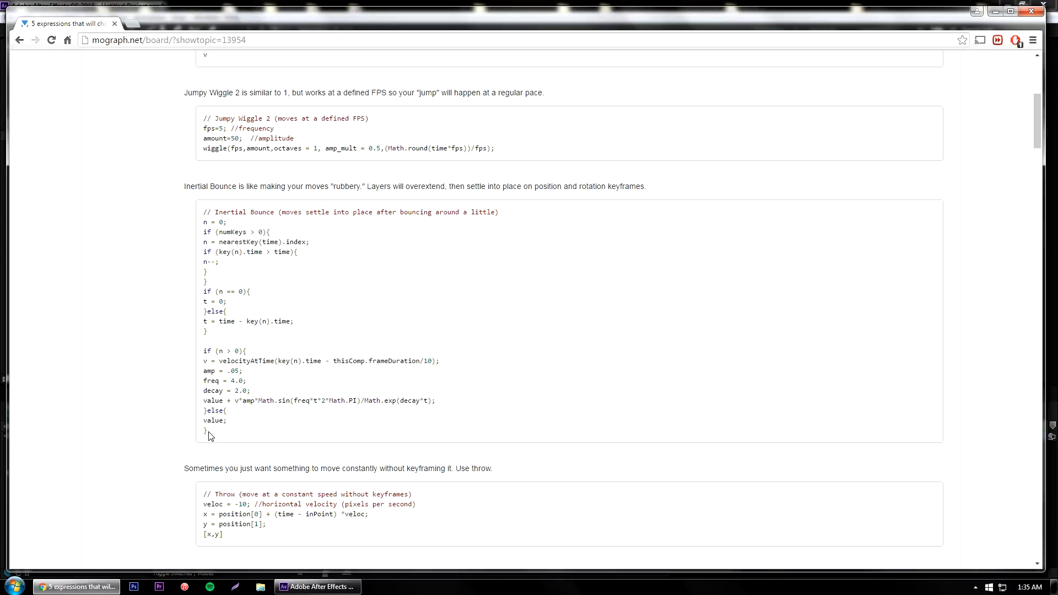
Copy the full Inertial Bounce code, from n = 0; to the closing brace, without its comment line.
drag(208, 431, 200, 222)
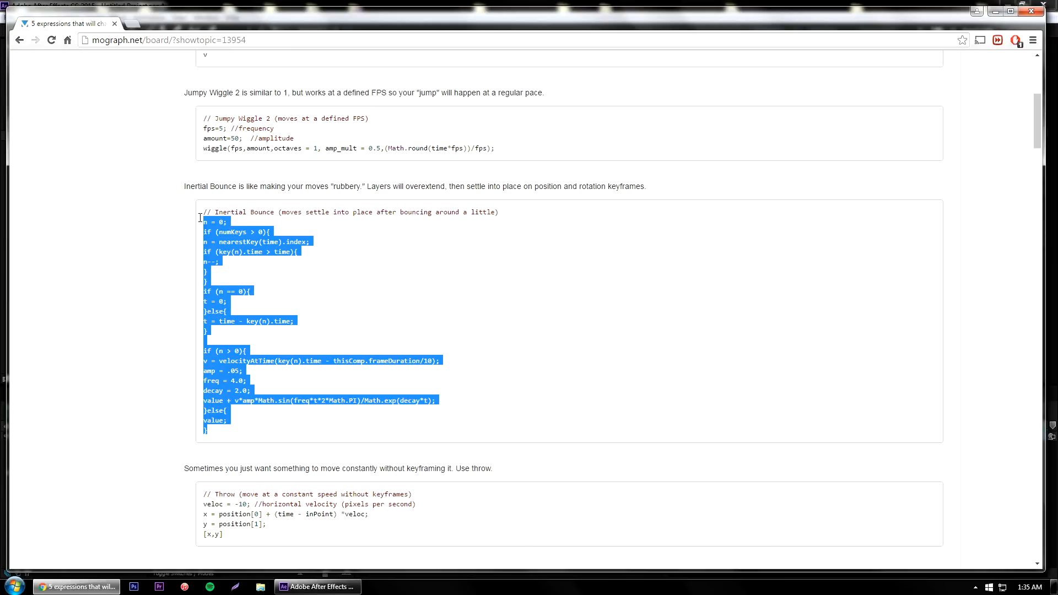
right_click(212, 247)
click(248, 256)
right_click(216, 390)
click(237, 397)
Back in After Effects, add a Position expression to the triangle and insert the copied Inertial Bounce code below transform.position, in an enlarged field.
click(315, 586)
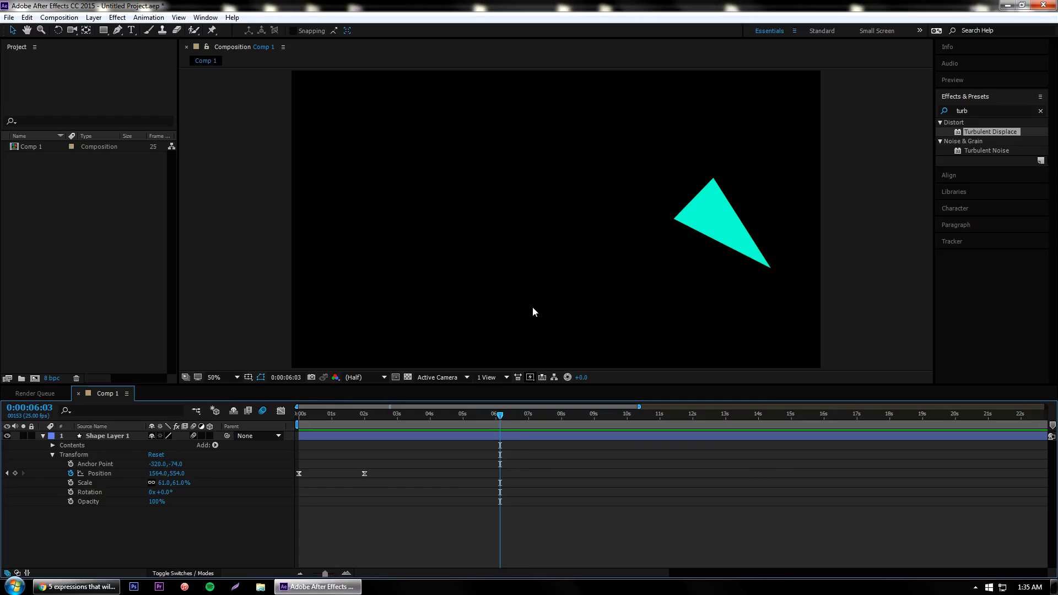
alt+click(71, 474)
click(358, 481)
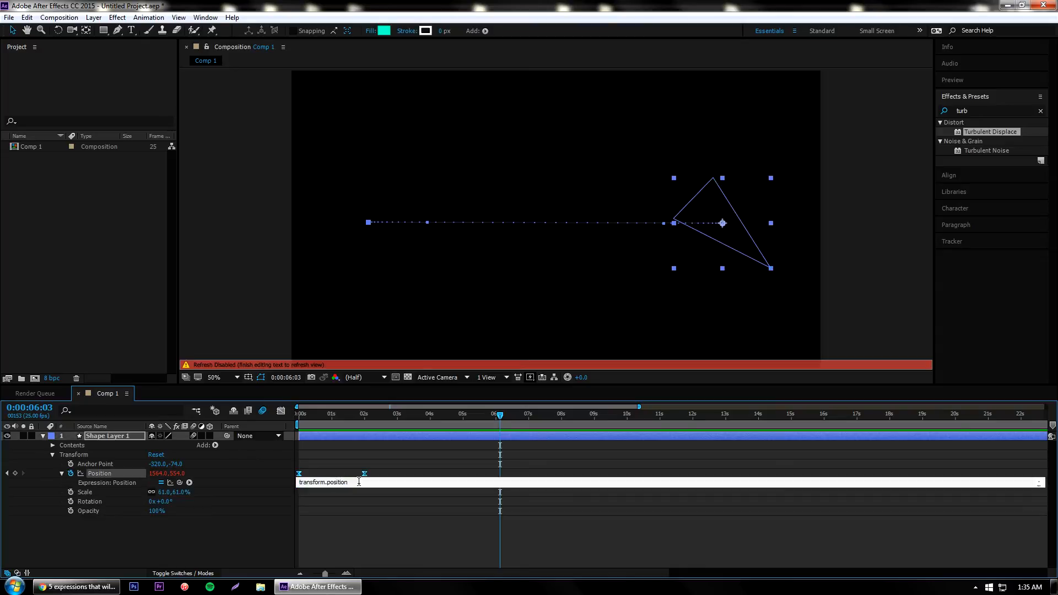
key(ctrl+a)
key(BackSpace)
drag(369, 488, 364, 571)
scroll(353, 537, up, 5)
scroll(354, 538, down, 5)
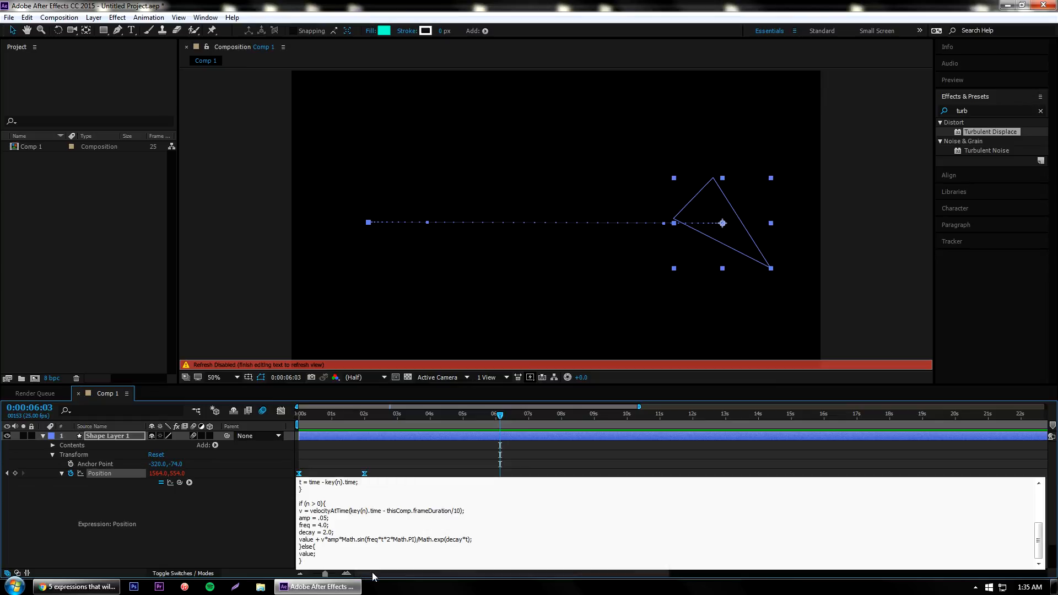
Apply the expression and preview the triangle's bounce from the first frame.
click(299, 414)
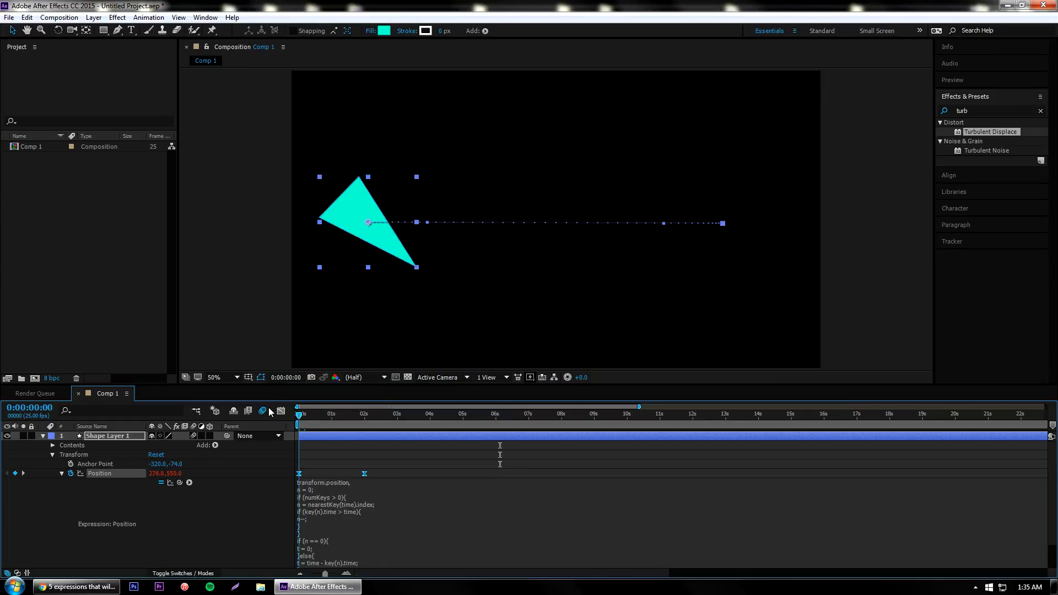
key(space)
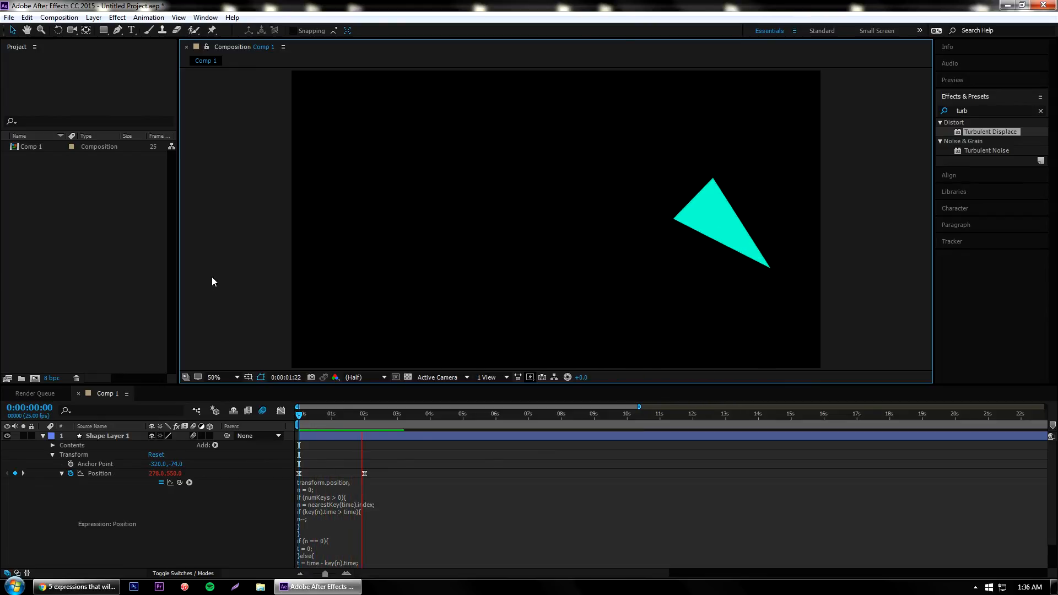
key(space)
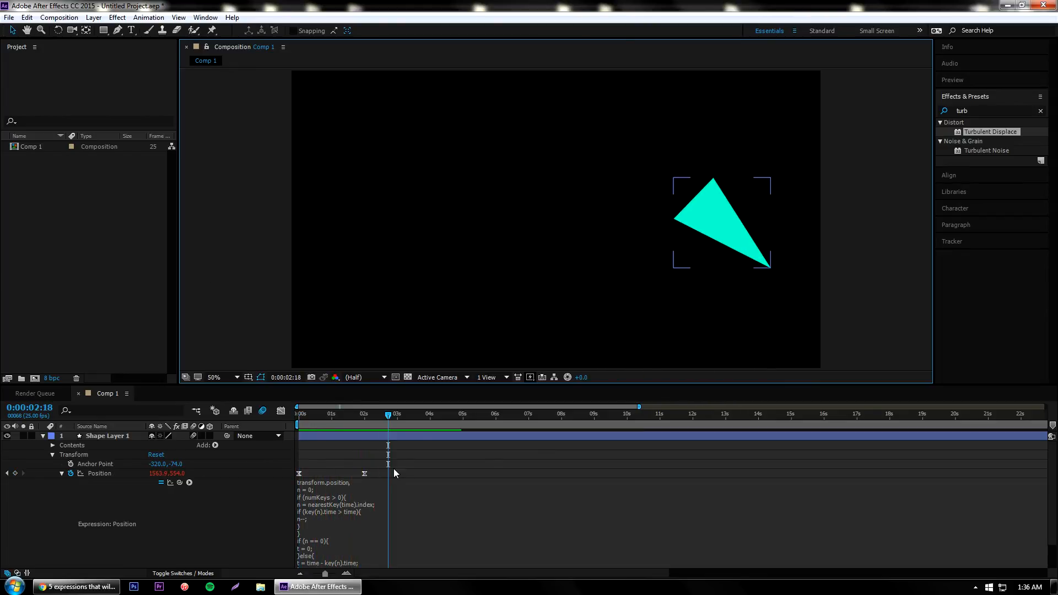
Delete the leading transform.position, text from the Position expression, leaving only the Inertial Bounce code.
click(399, 507)
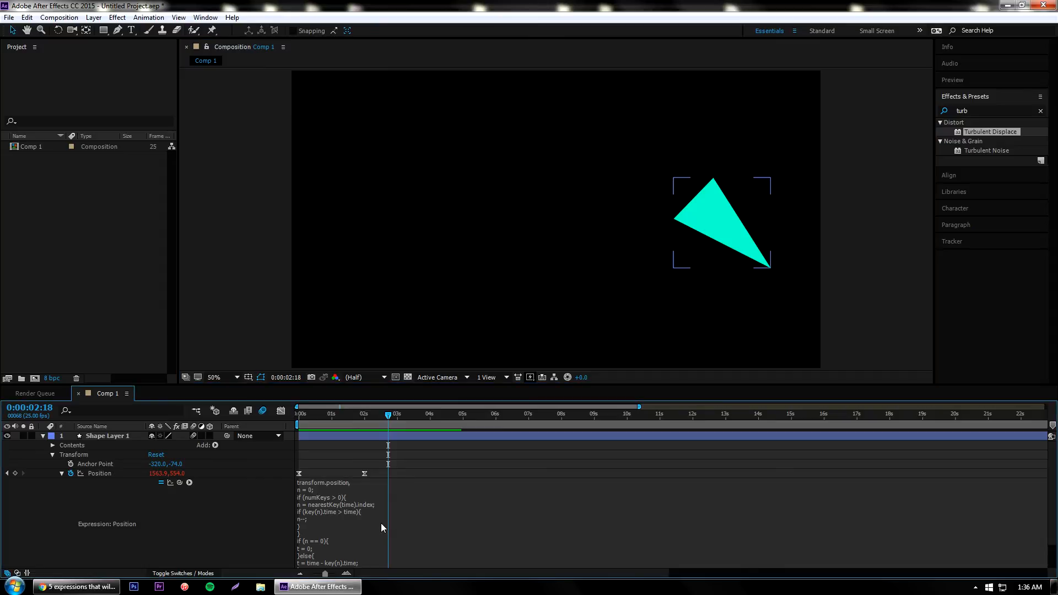
scroll(381, 523, down, 2)
click(844, 504)
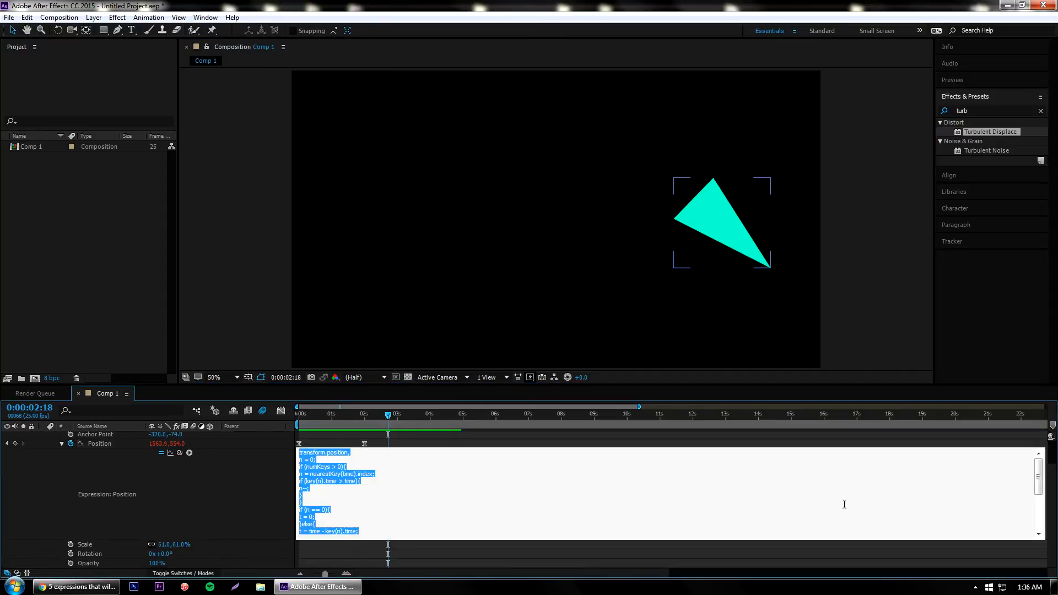
drag(355, 454, 266, 458)
key(BackSpace)
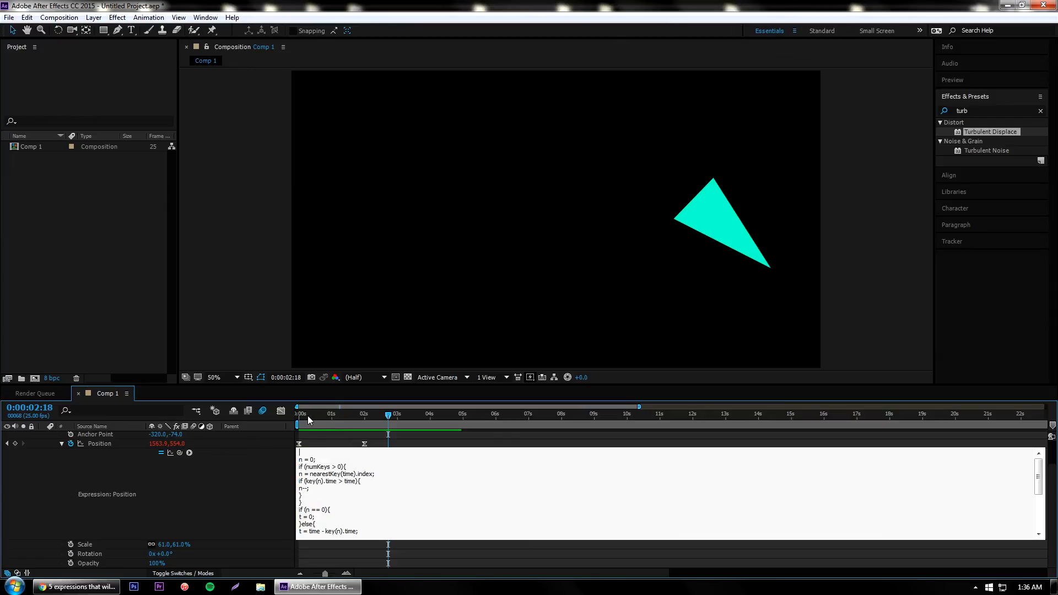
Play the composition from the start to check the motion with the cleaned-up expression.
drag(307, 415, 296, 414)
key(space)
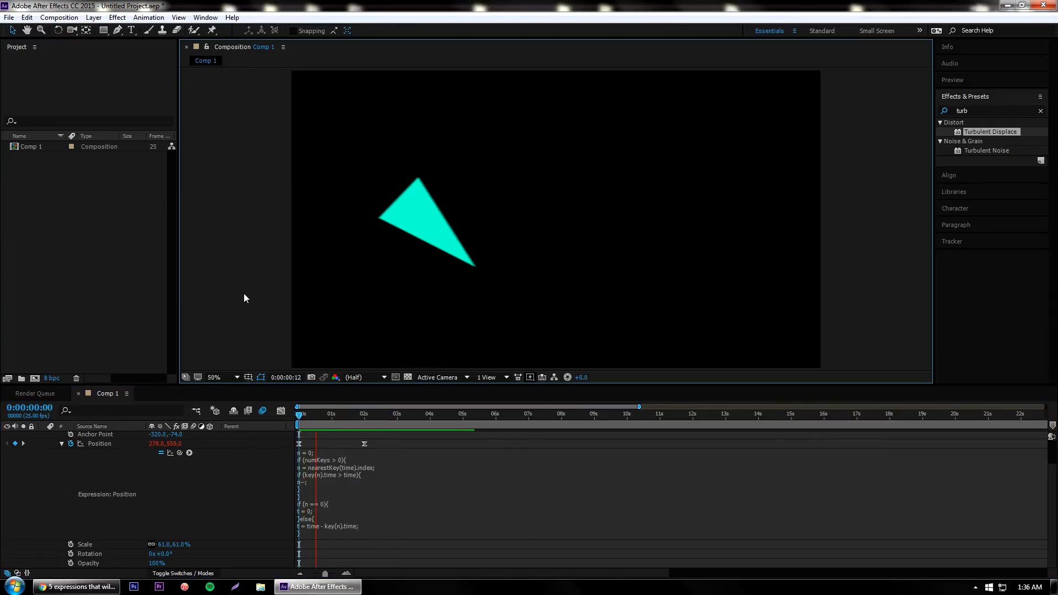
key(space)
Convert the triangle's Position keyframe at 0:00:02:00 to linear interpolation.
click(363, 444)
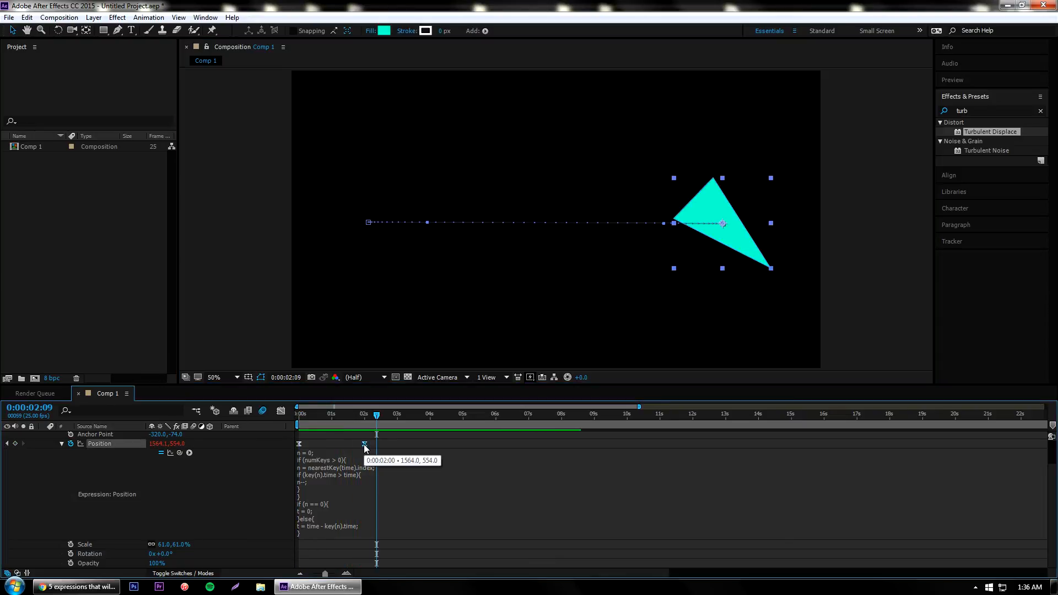
key(ctrl+shift+k)
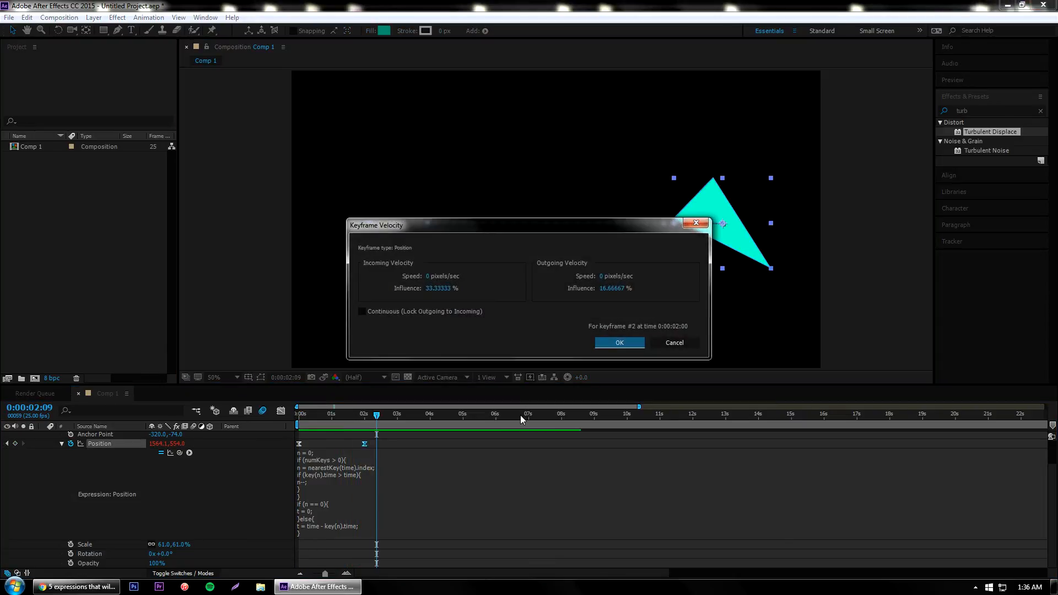
click(669, 345)
ctrl+click(363, 444)
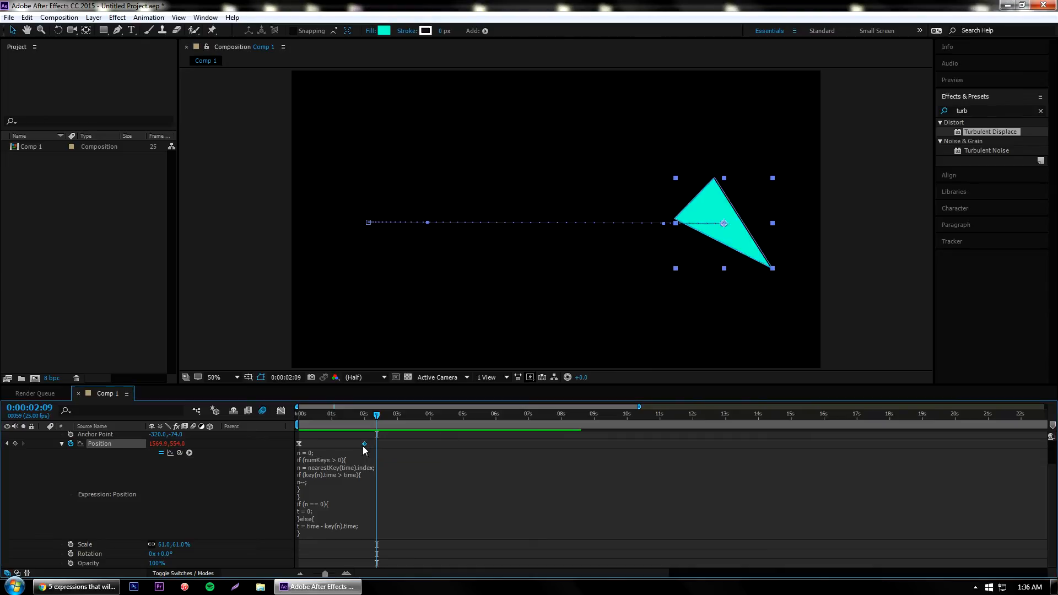
Play the composition from the first frame twice to check how the triangle bounces at the end of its move.
drag(305, 416, 260, 425)
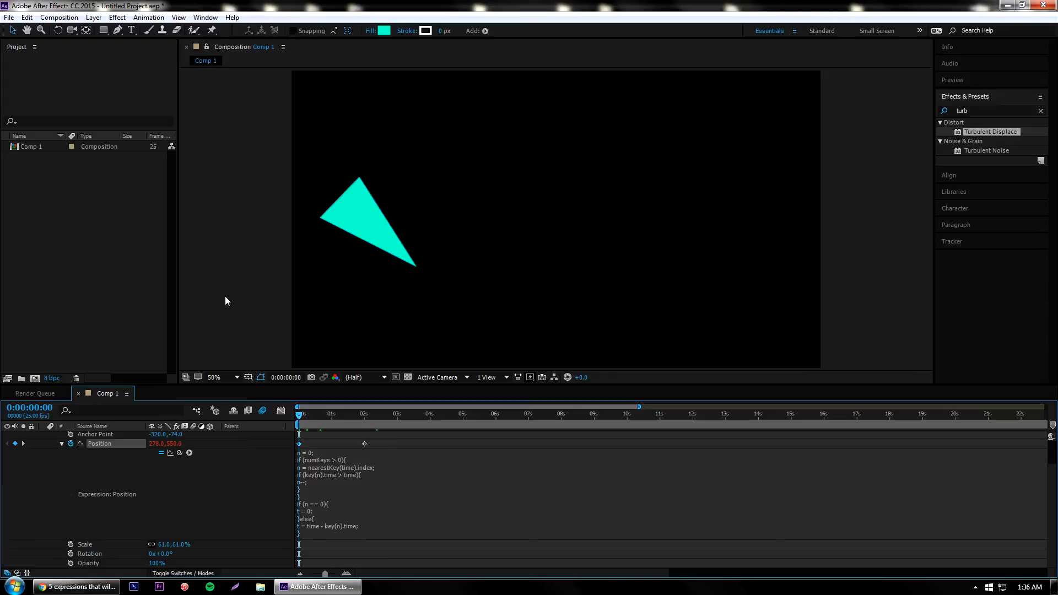
key(space)
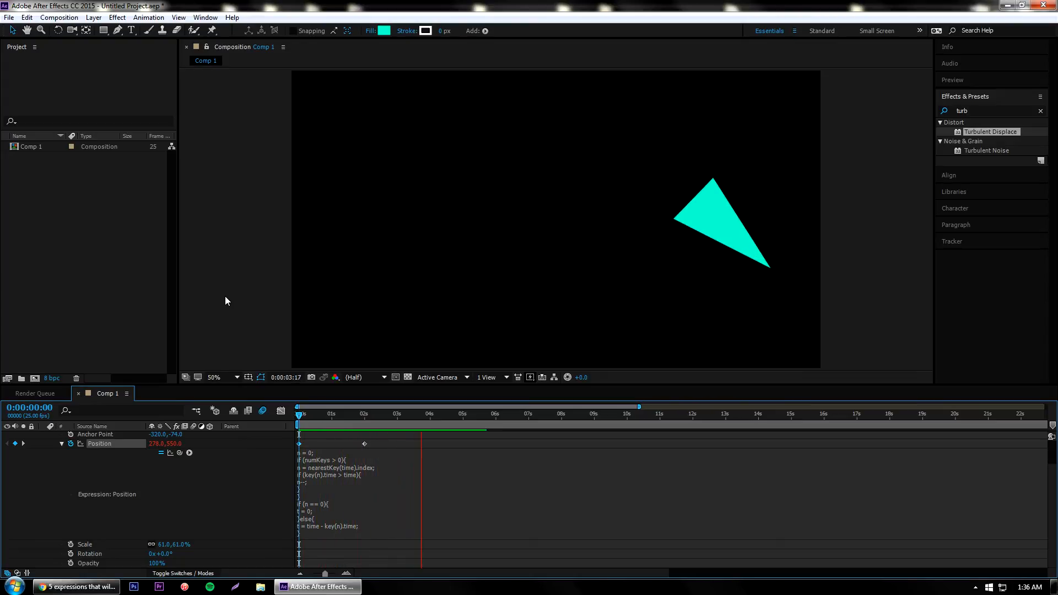
key(space)
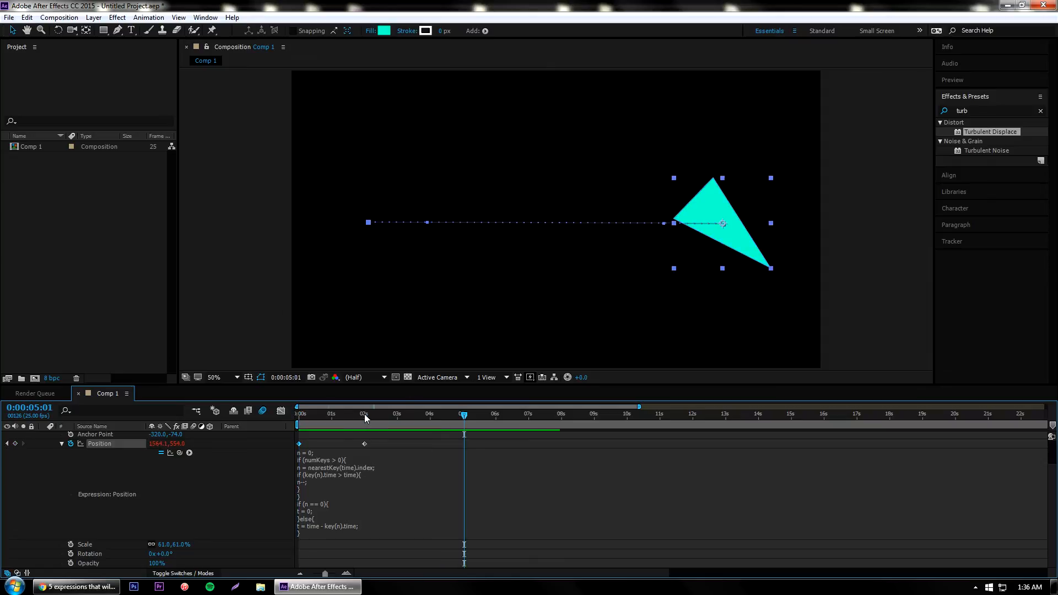
drag(365, 414, 293, 412)
key(space)
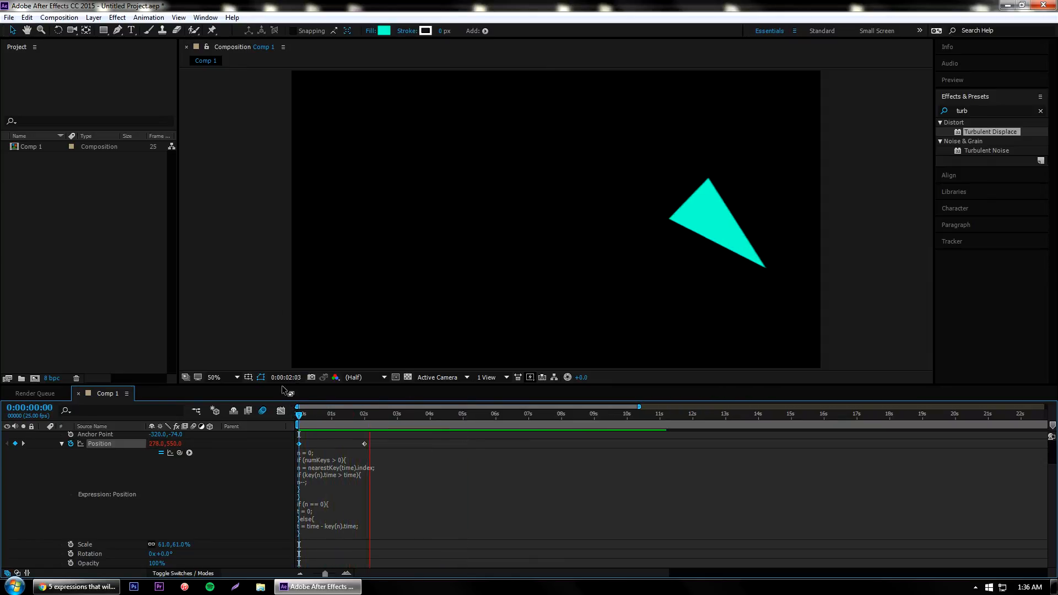
key(space)
Move the triangle's second Position keyframe to just before half a second, and play the faster move from the first frame.
drag(366, 414, 313, 447)
key(Home)
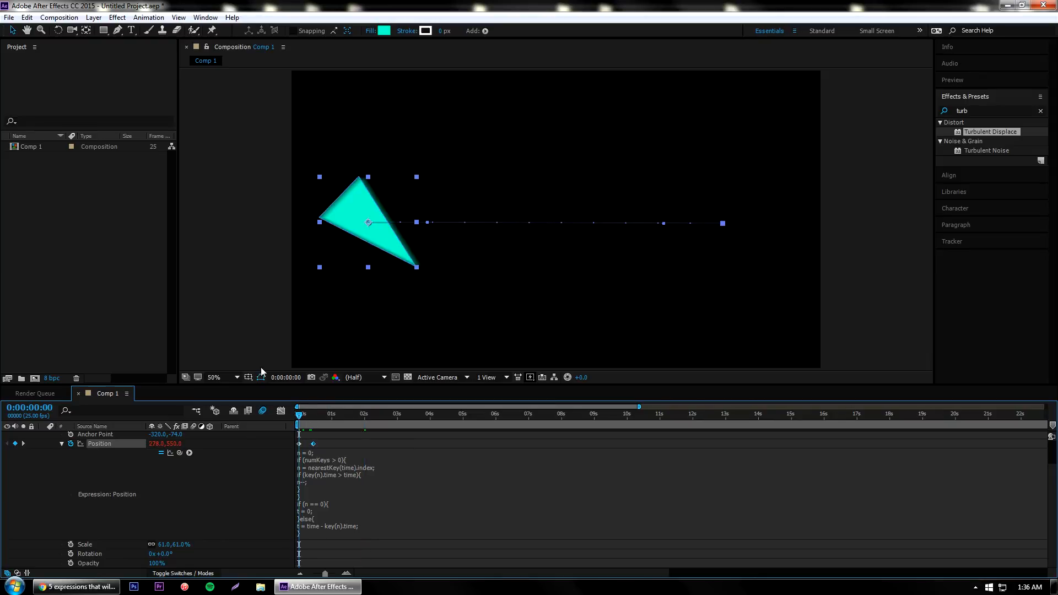
click(239, 283)
key(space)
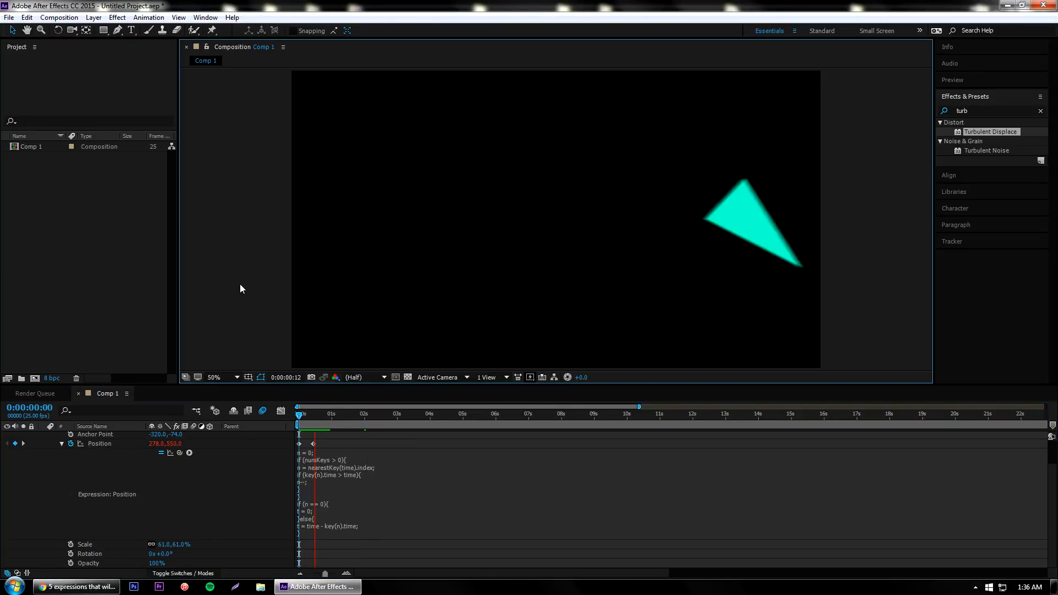
key(space)
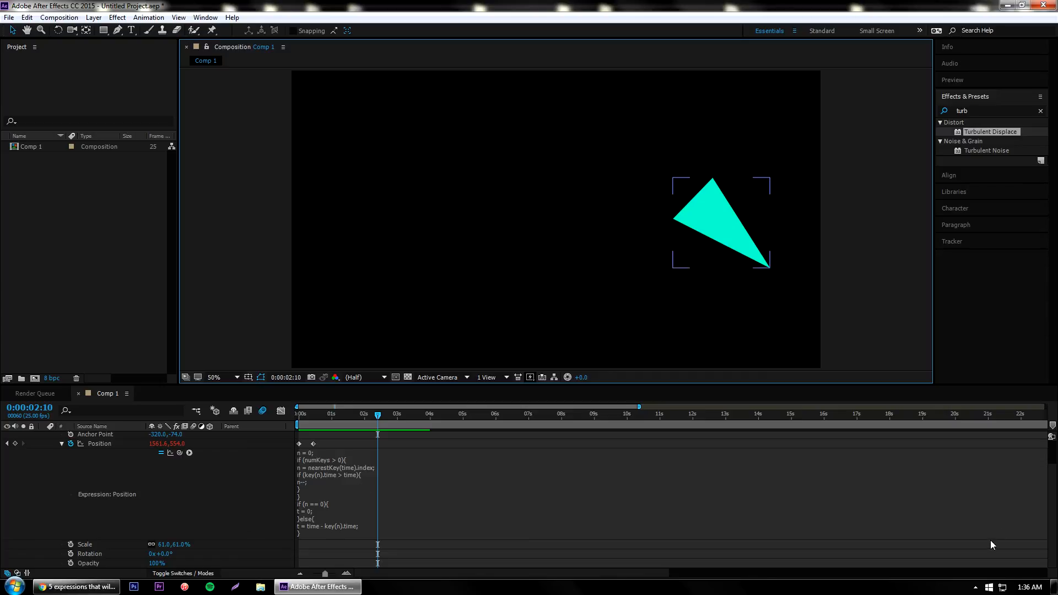
Leave the Position expression unedited and replay the triangle's quick move from the first frame.
click(427, 455)
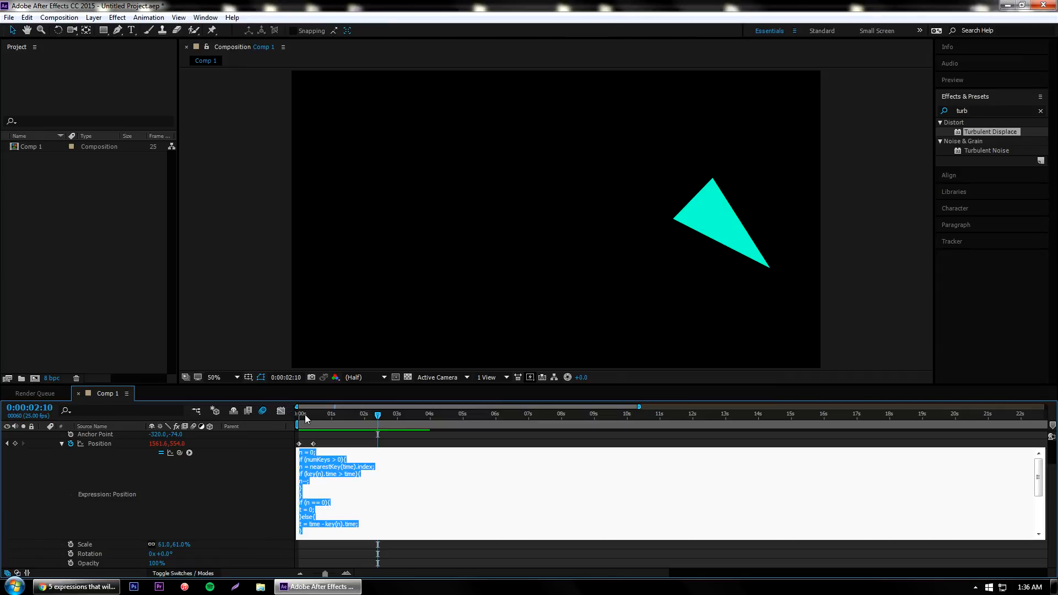
drag(304, 415, 295, 419)
key(space)
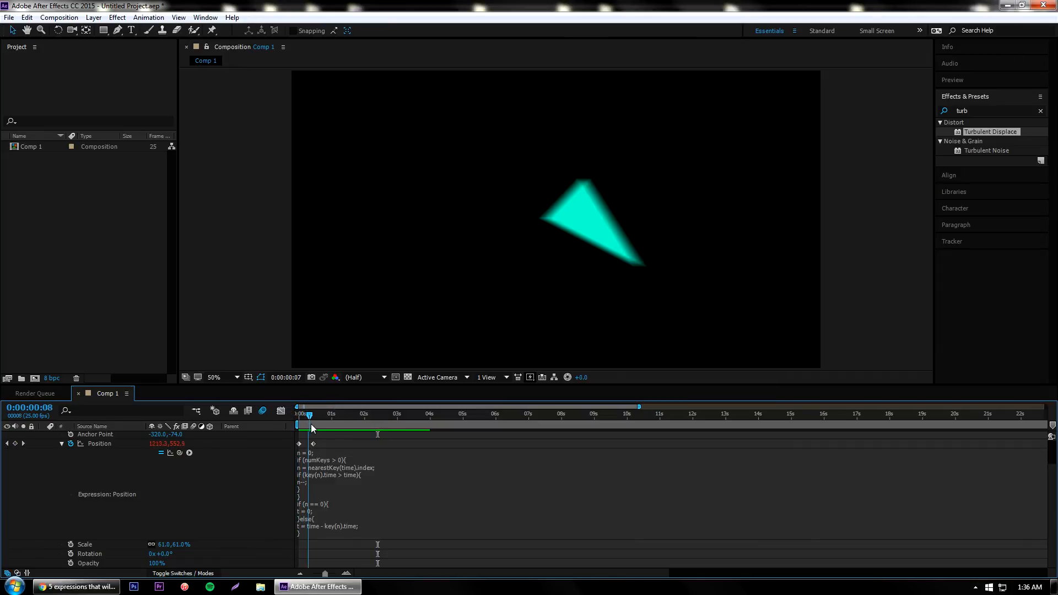
key(space)
Make the motion a vertical drop from the frame's upper right to about 1614, 930 by repositioning both Position keyframes, and preview it.
click(359, 220)
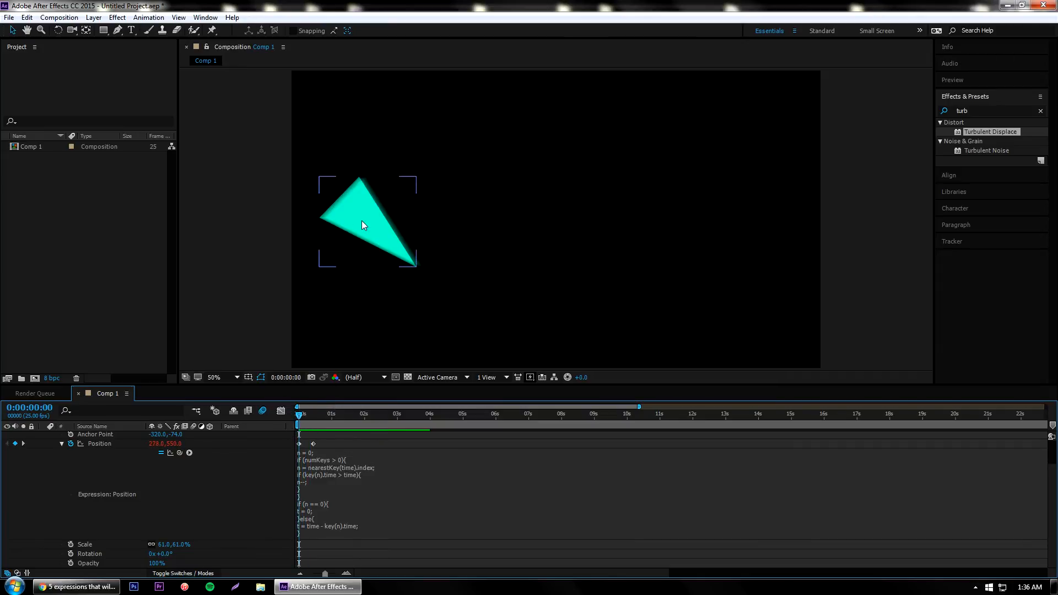
click(299, 444)
drag(369, 214, 742, 117)
drag(722, 224, 738, 331)
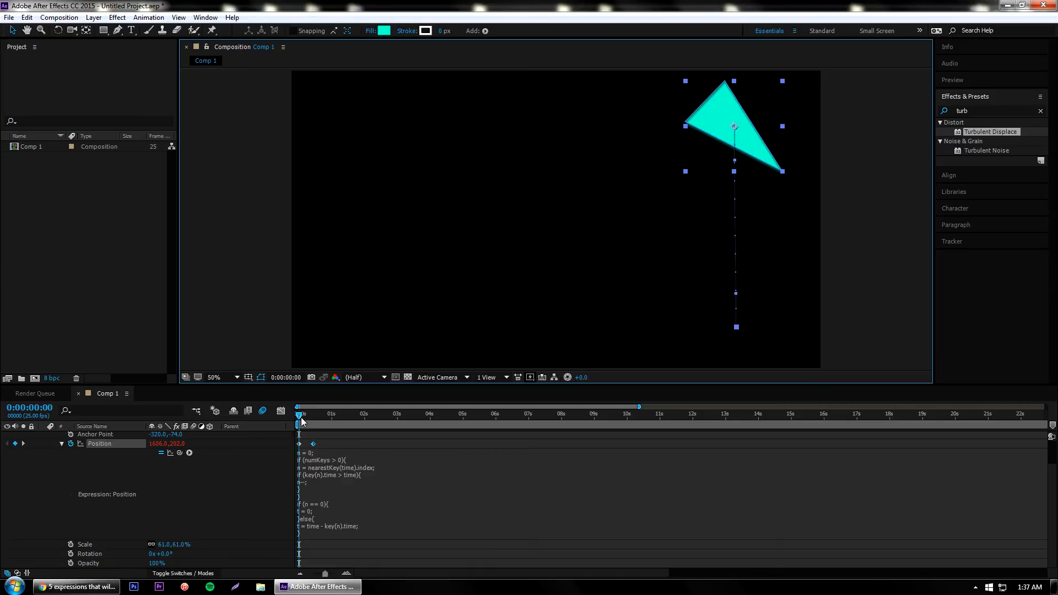
click(226, 300)
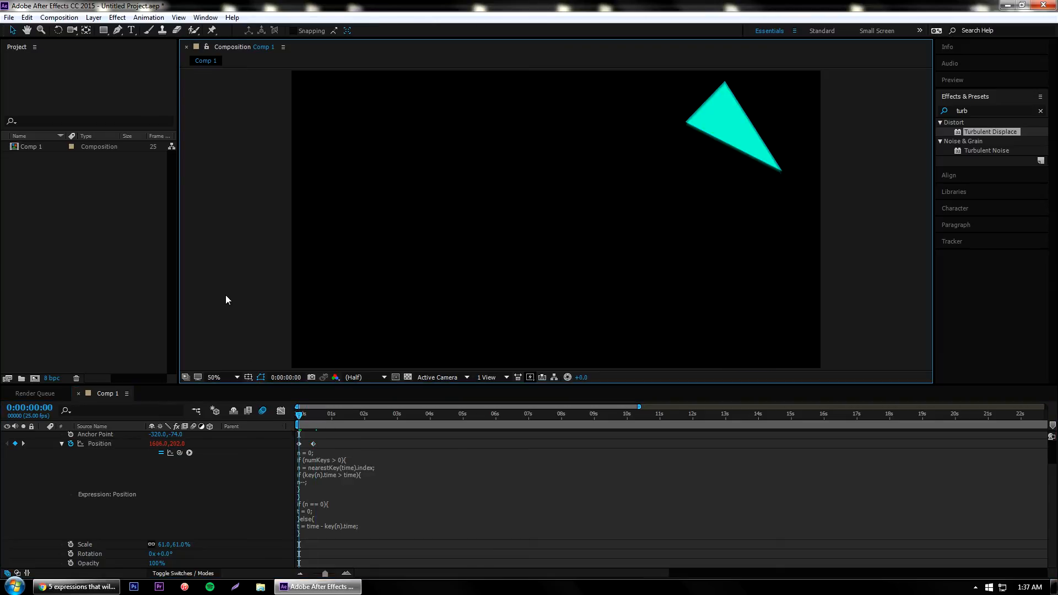
key(space)
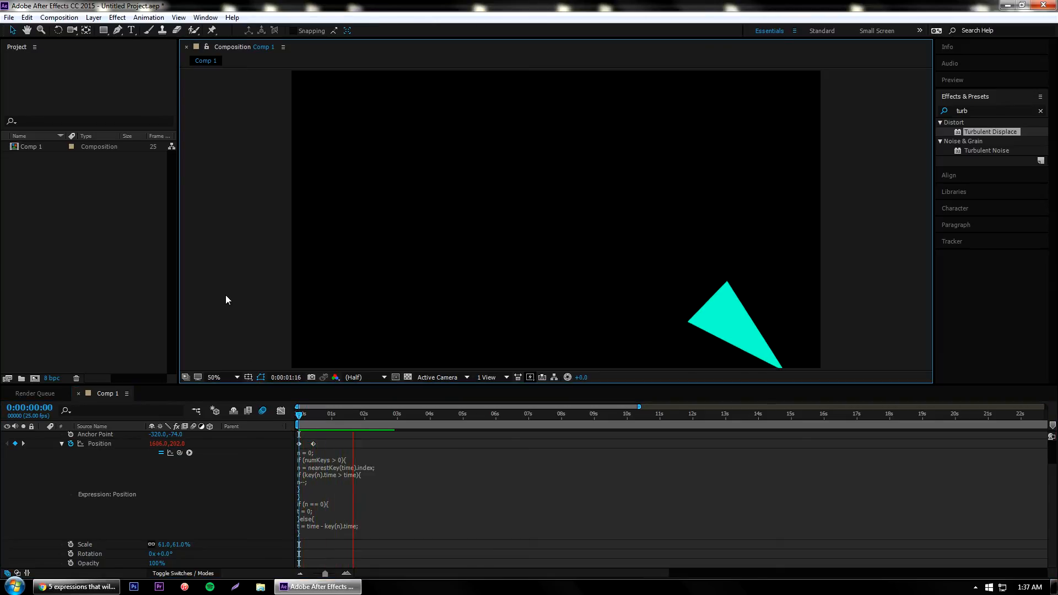
Set the decay value in the triangle's Inertial Bounce Position expression to 3.0.
click(380, 504)
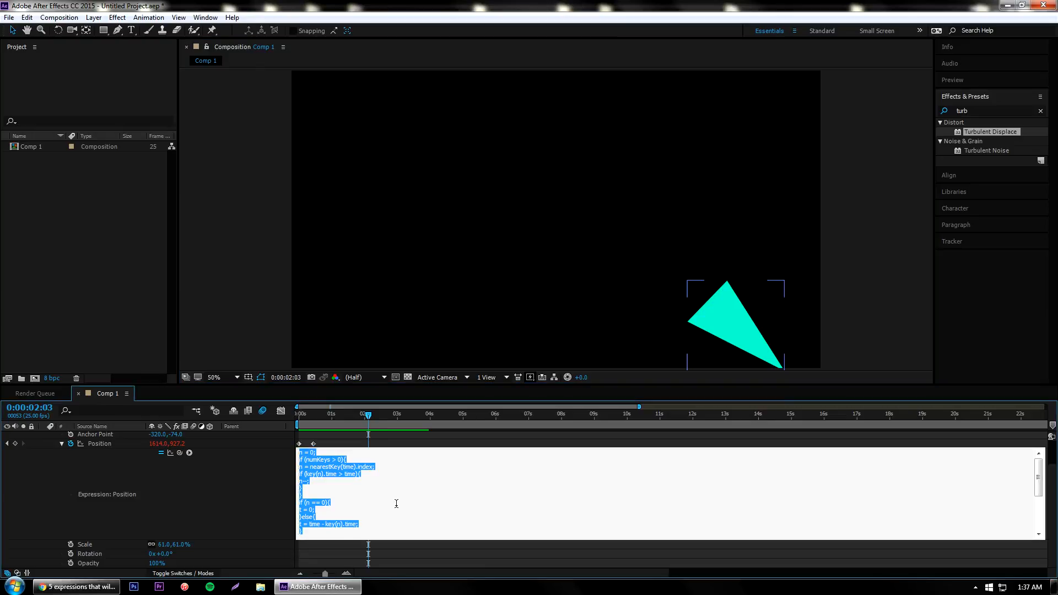
scroll(396, 502, down, 5)
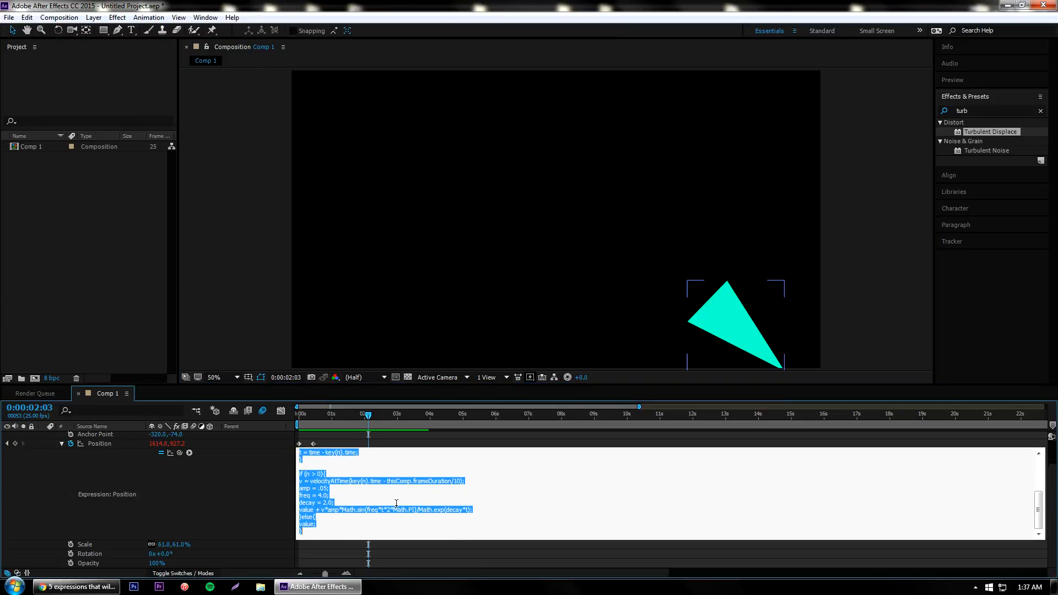
click(365, 500)
drag(298, 488, 335, 502)
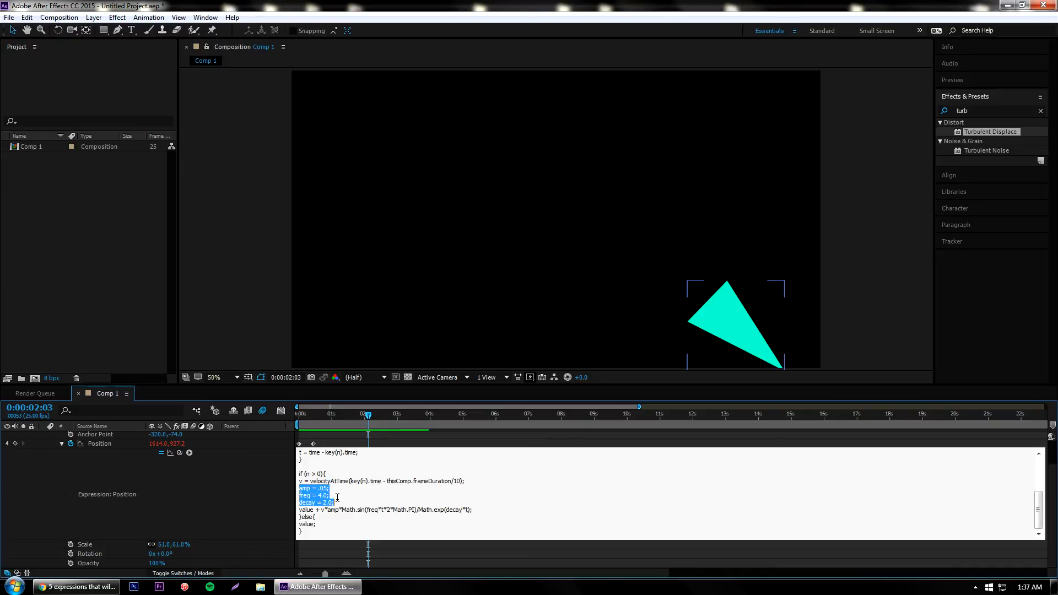
click(337, 501)
click(325, 507)
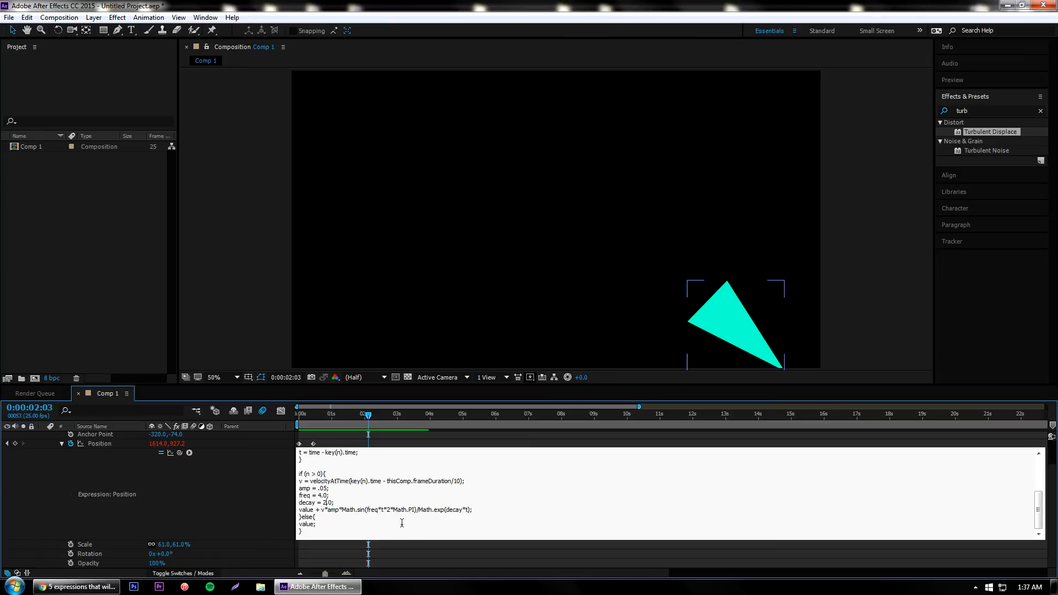
key(BackSpace)
text(3.)
Apply the edited expression and play the triangle's vertical drop from the first frame.
drag(320, 414, 276, 386)
click(211, 260)
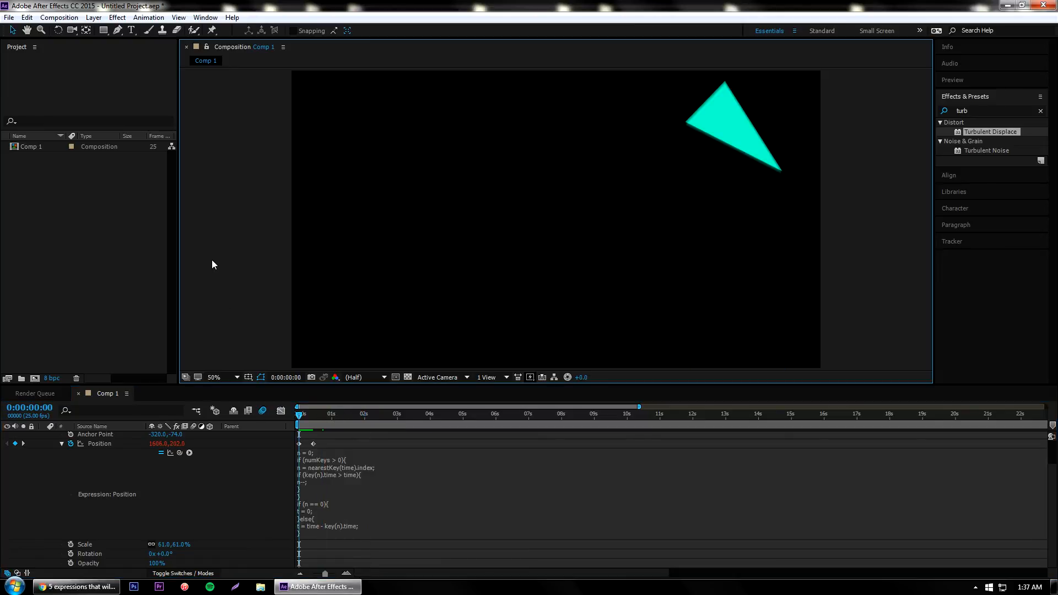
key(space)
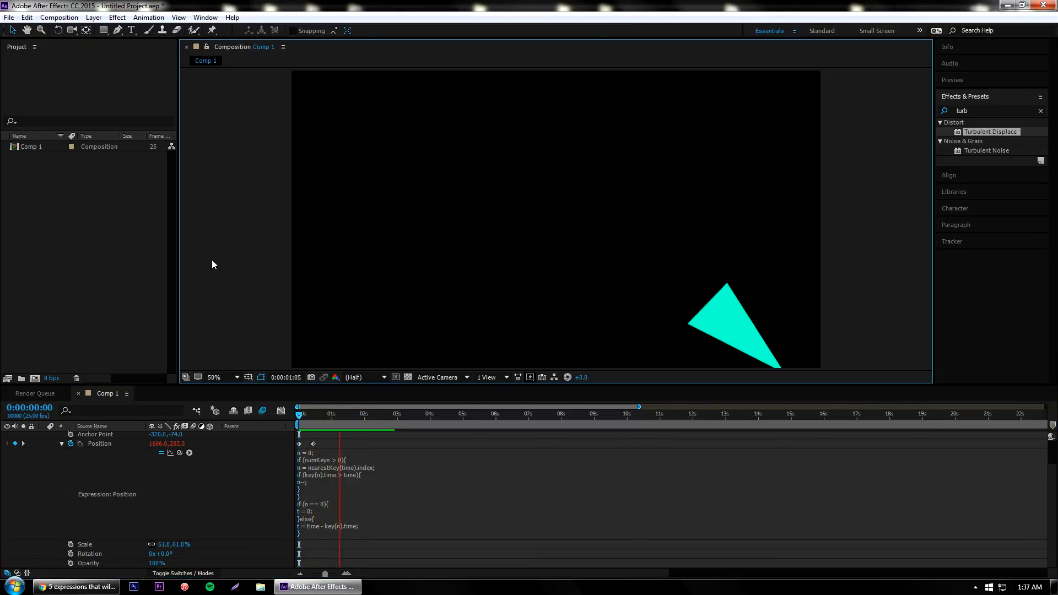
key(space)
Review the amp, freq and decay lines of the Position expression without changing them.
click(326, 497)
scroll(326, 498, down, 4)
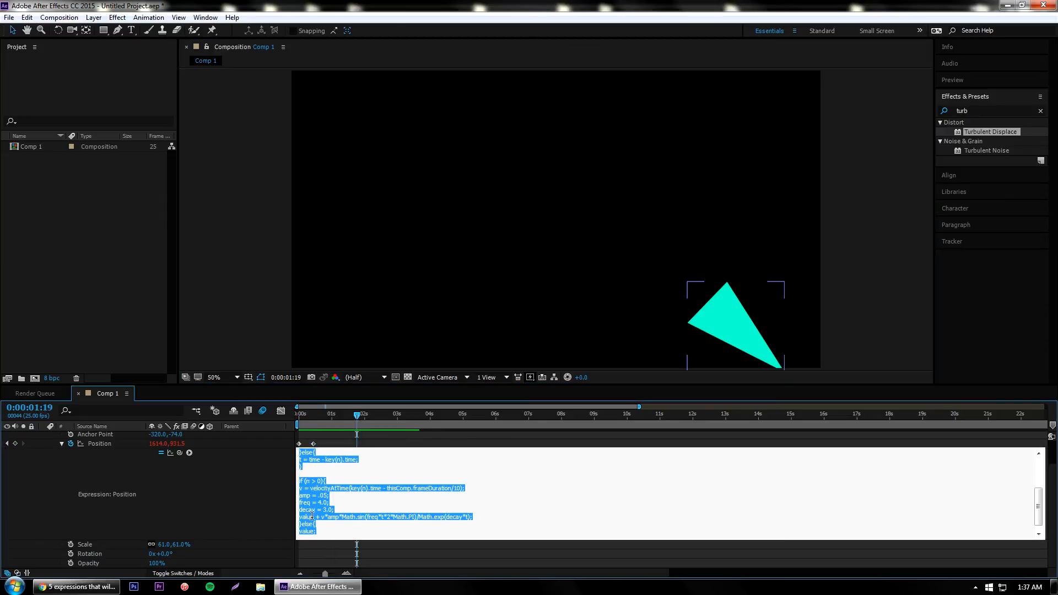
click(356, 508)
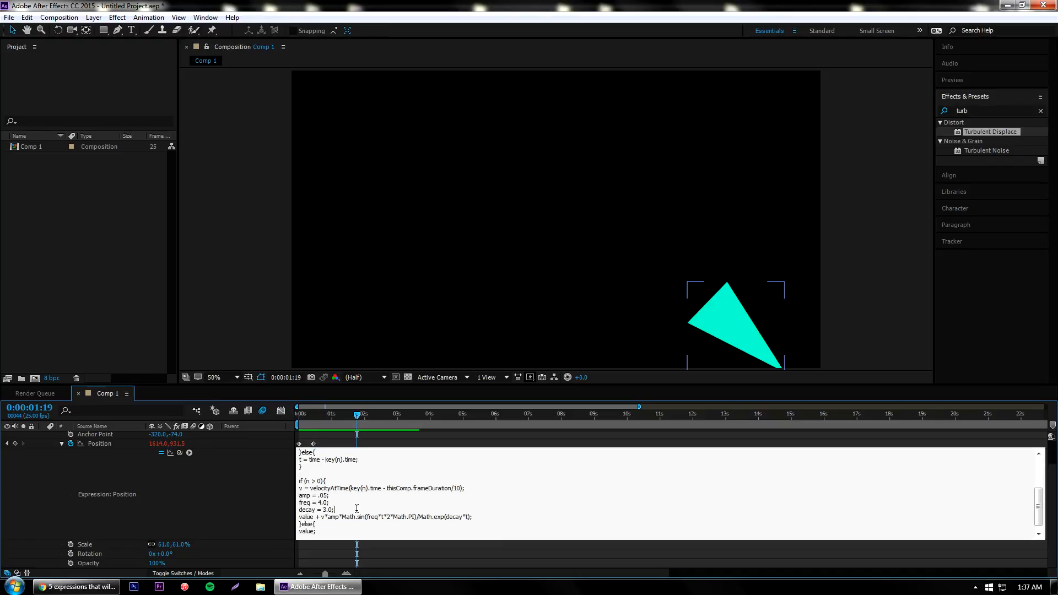
click(166, 477)
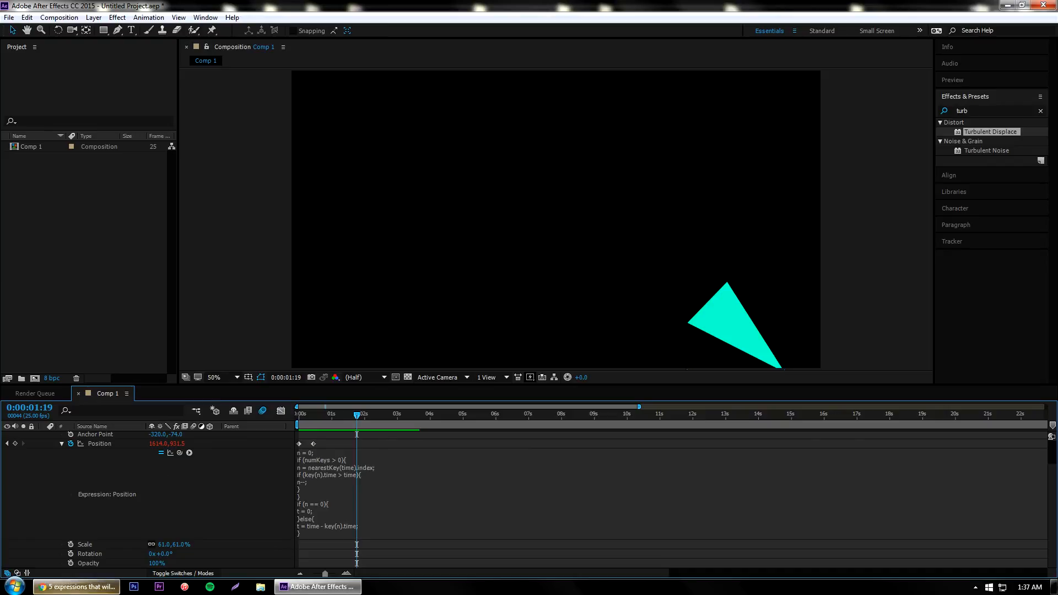
Switch to Chrome, look over the mograph.net post "5 expressions that will change your life", and return to After Effects.
click(77, 586)
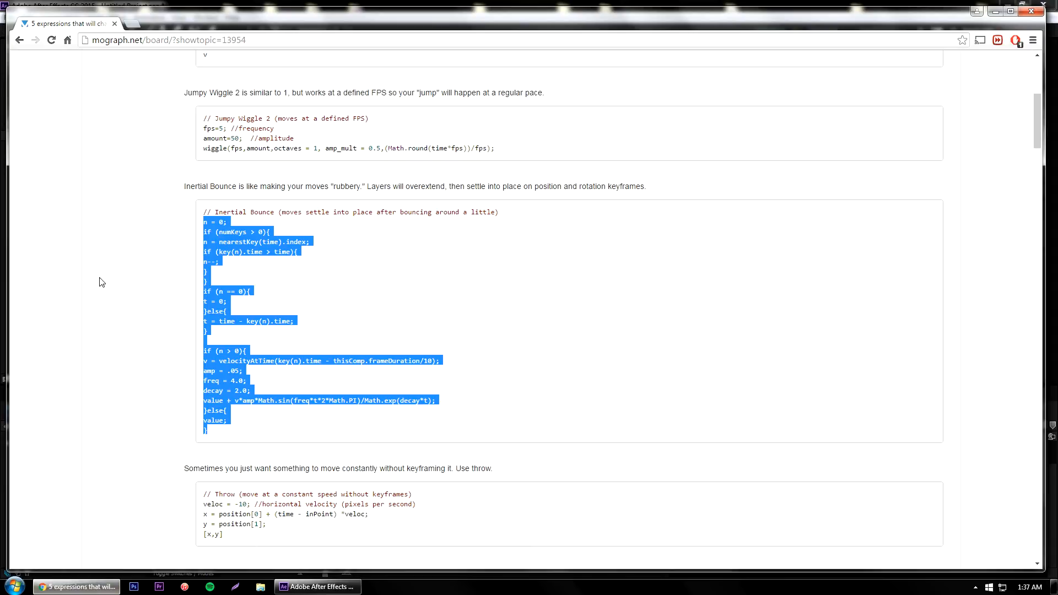
scroll(320, 311, up, 5)
scroll(322, 313, down, 5)
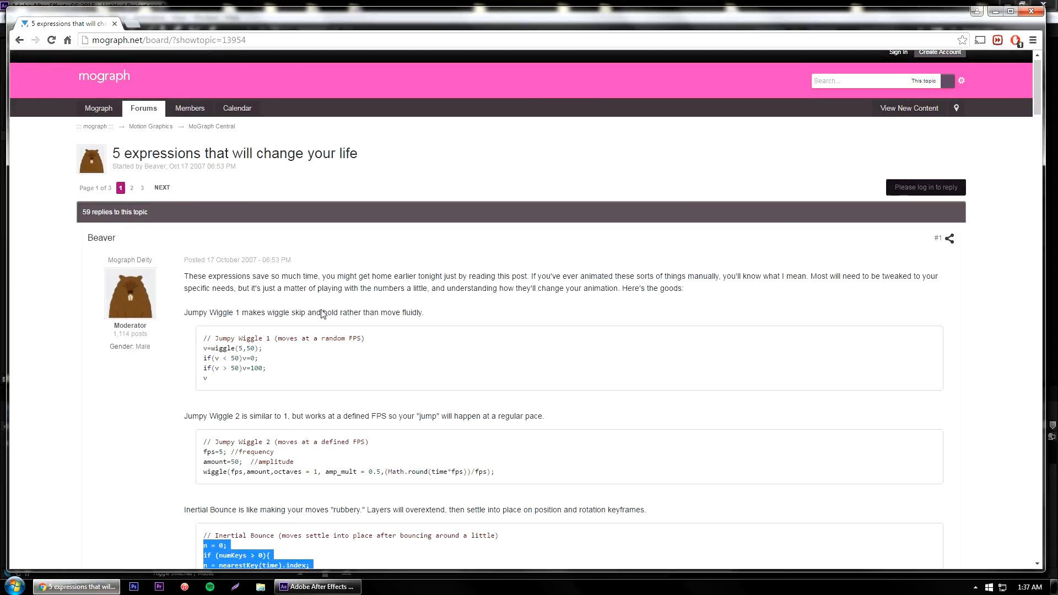
click(995, 11)
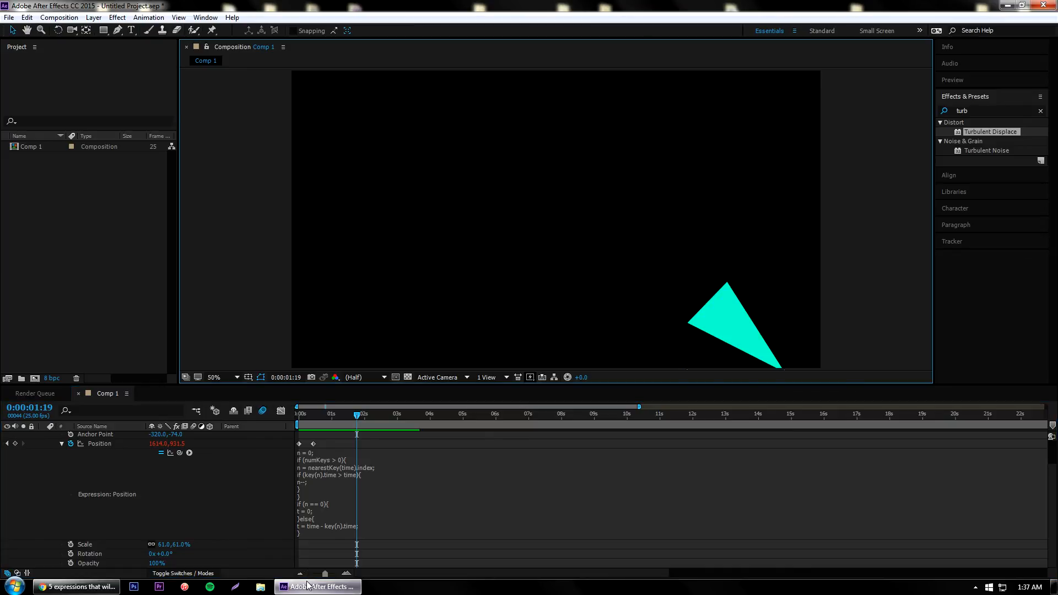
Delete the whole Inertial Bounce expression from the triangle's Position property.
click(309, 533)
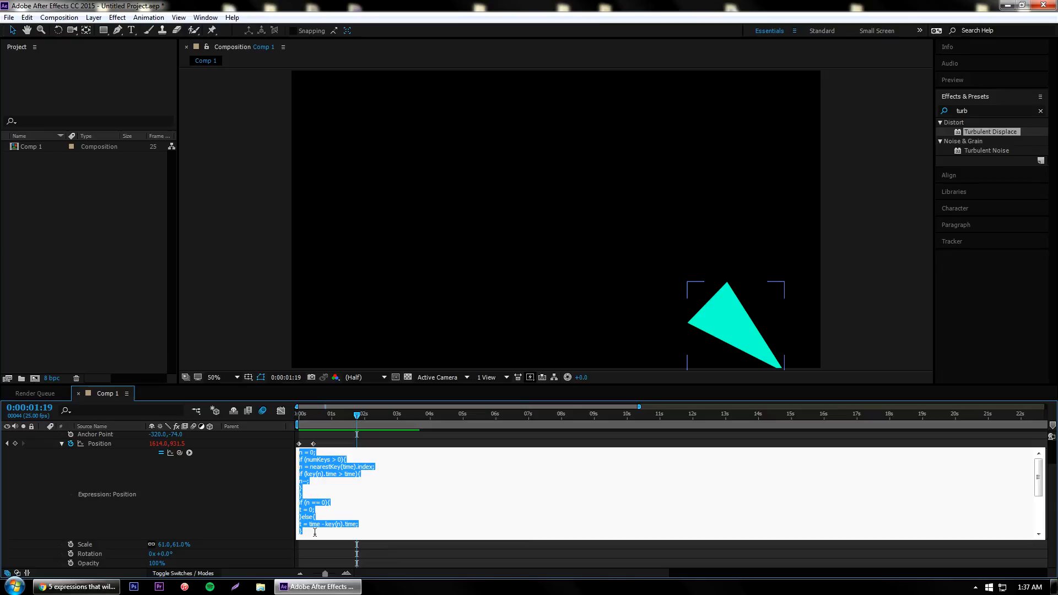
key(BackSpace)
click(226, 506)
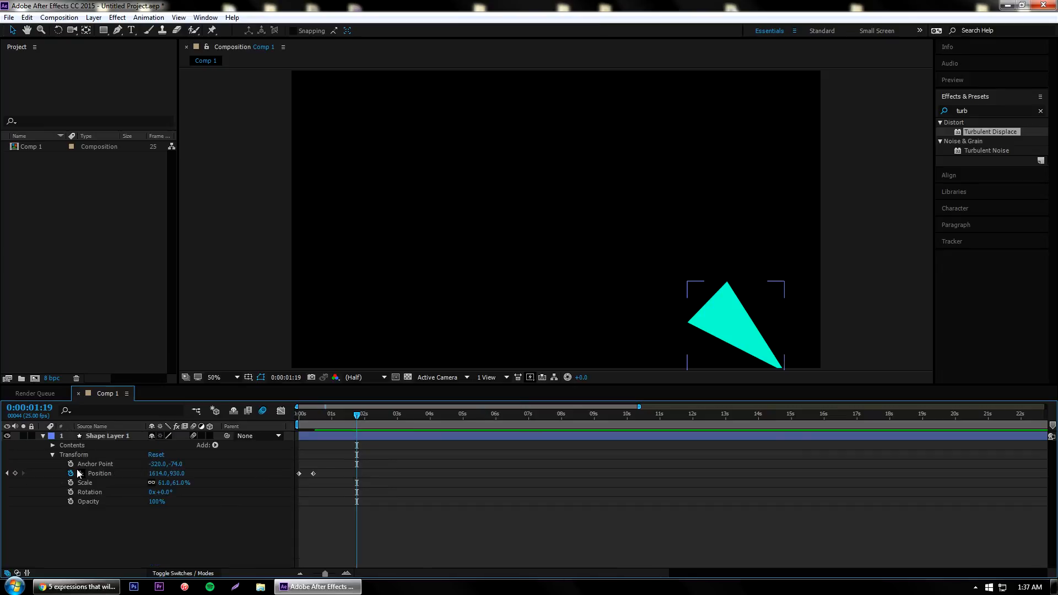
Remove all Position keyframes from Shape Layer 1 and move the triangle to about 706, 466.
click(71, 473)
mouse_move(720, 296)
mouse_down()
mouse_move(479, 167)
mouse_move(453, 183)
mouse_up()
click(484, 326)
click(110, 517)
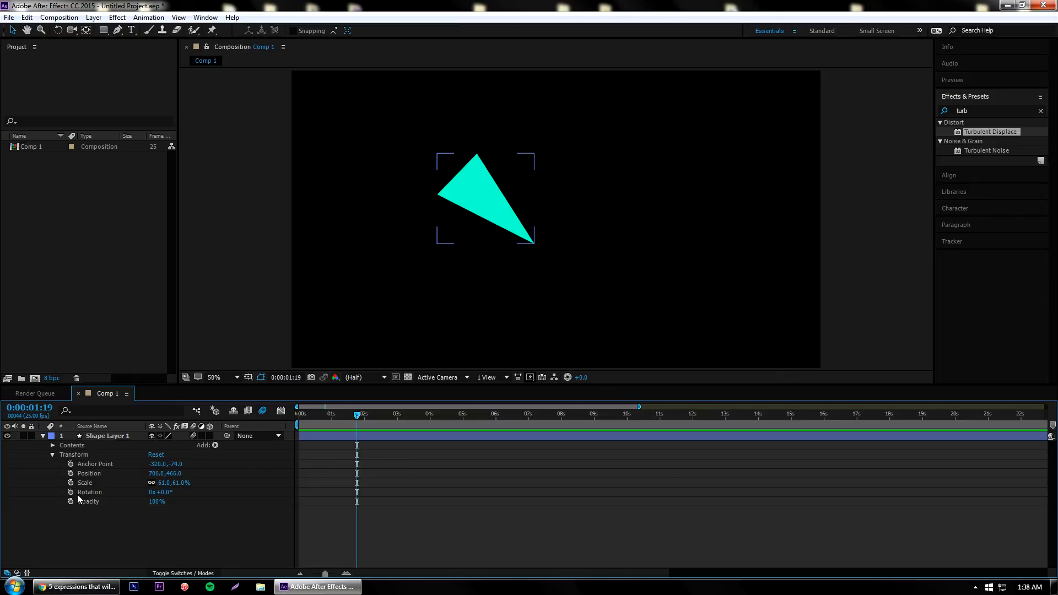
Keyframe the triangle's Rotation at 0x+0.0° at 0:00:00:24 and 1x+0.0° at 0:00:02:00.
click(329, 412)
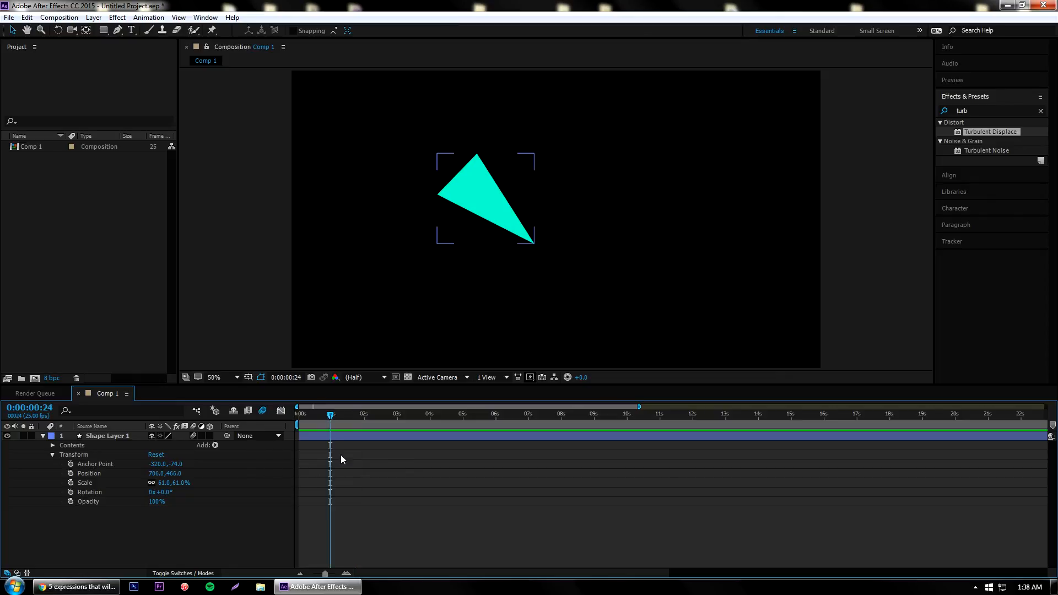
click(71, 492)
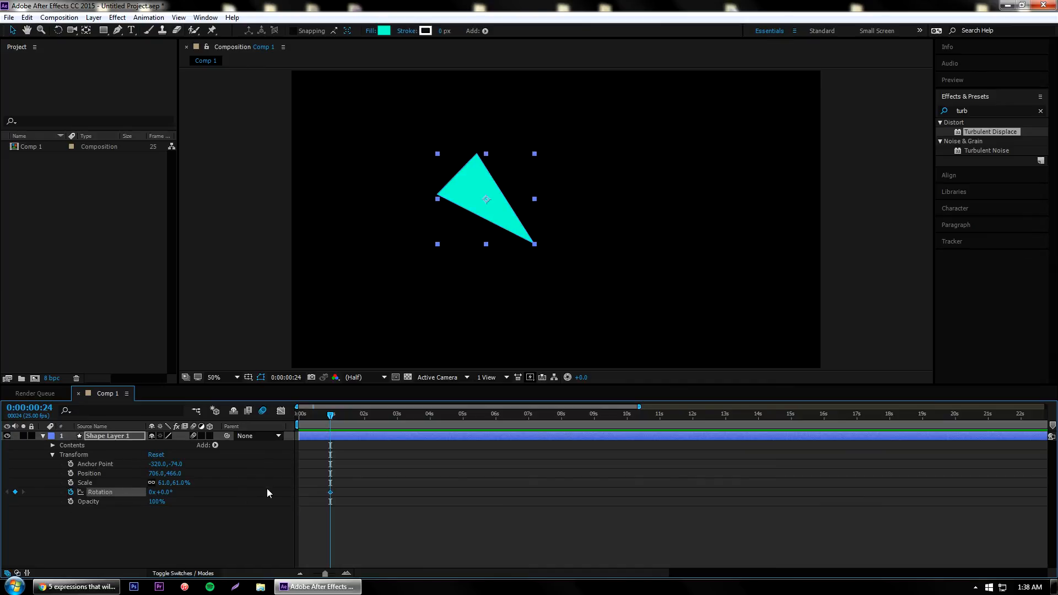
click(364, 418)
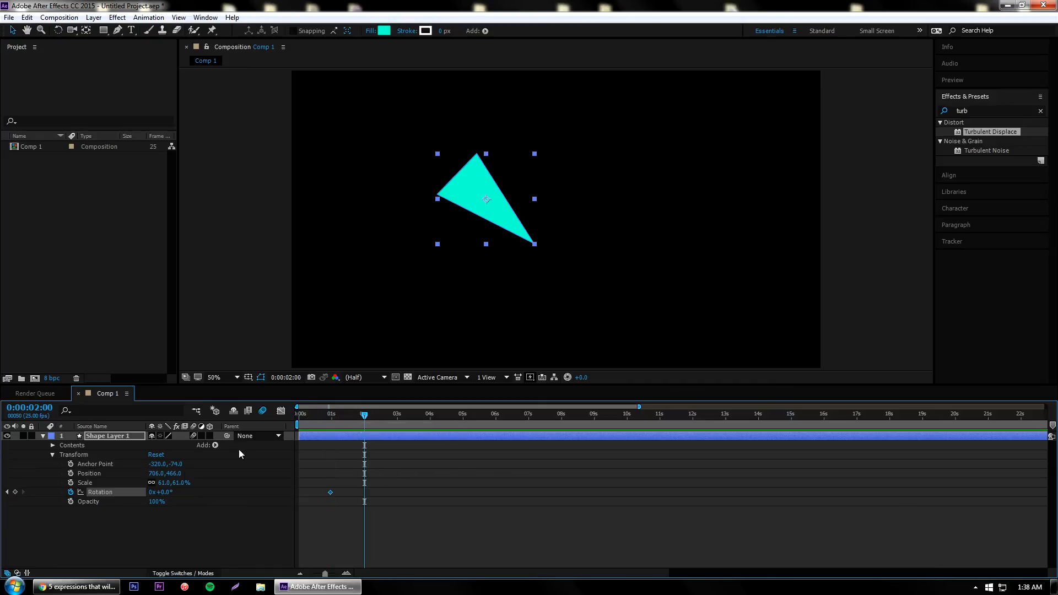
click(157, 492)
text(1)
click(157, 522)
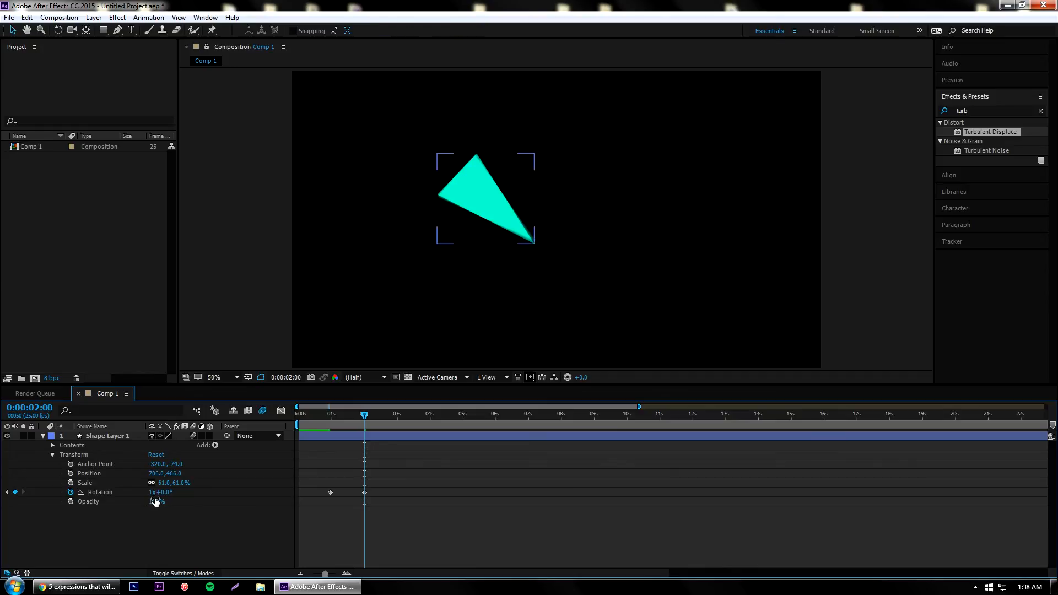
Play the triangle's rotation from 0:00:00:21 and set the current time to 0:00:00:24.
click(327, 414)
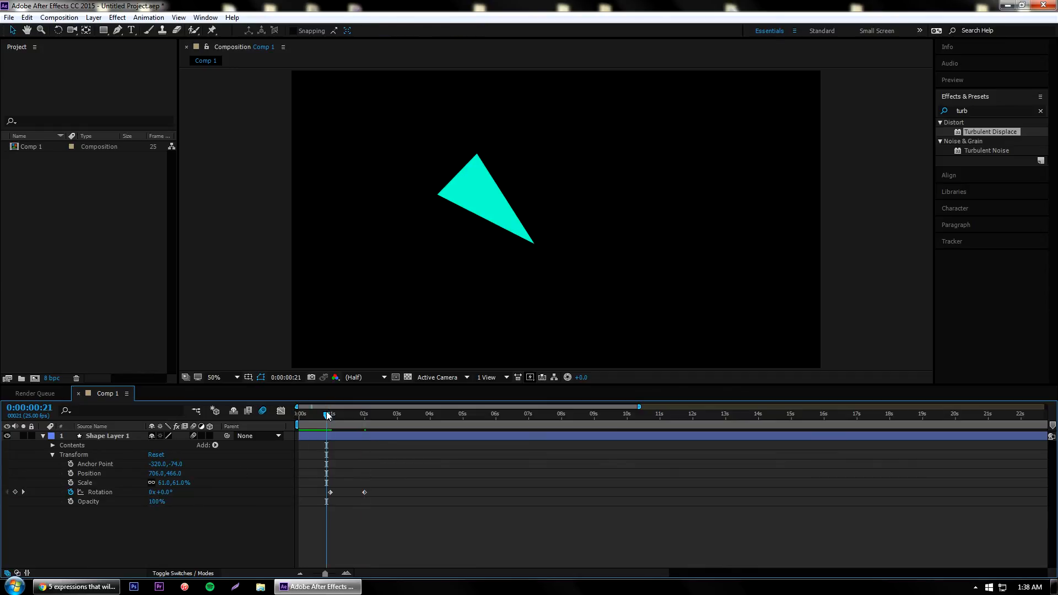
key(space)
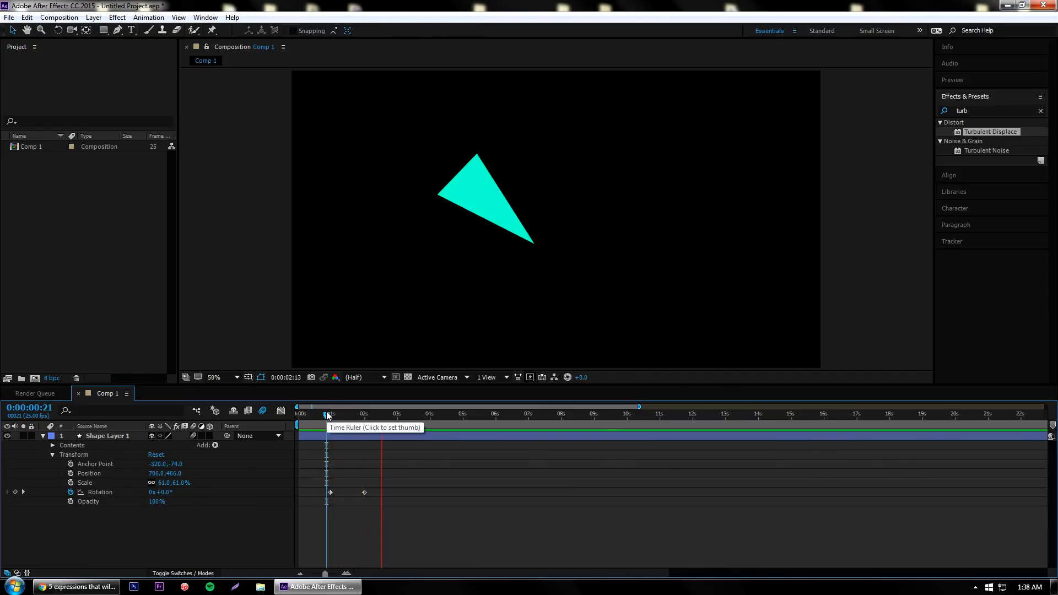
click(330, 414)
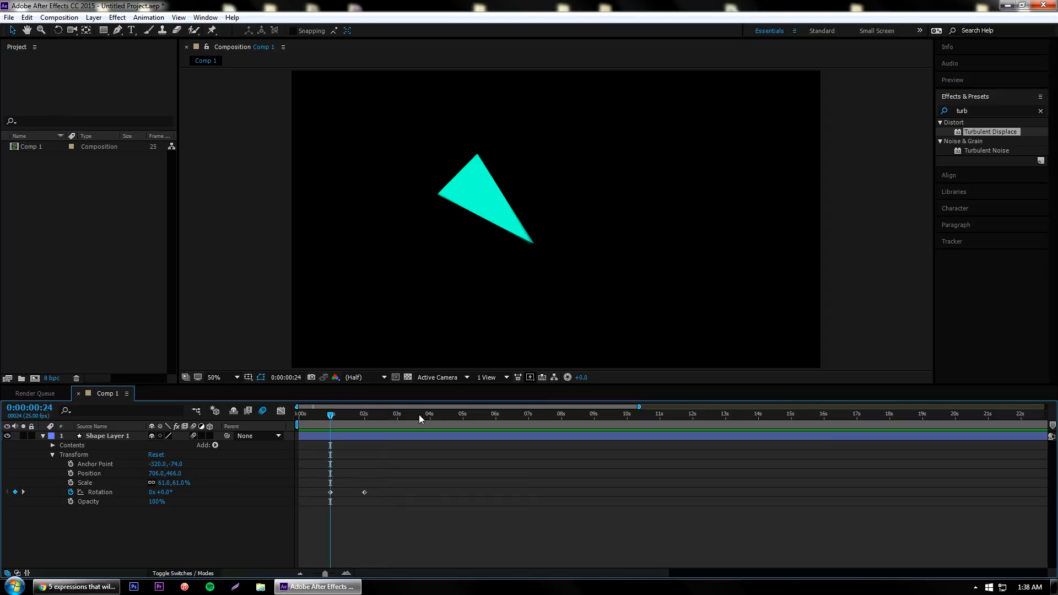
Add the expression transform.rotation, time*100 to the Rotation property of Shape Layer 1.
click(364, 491)
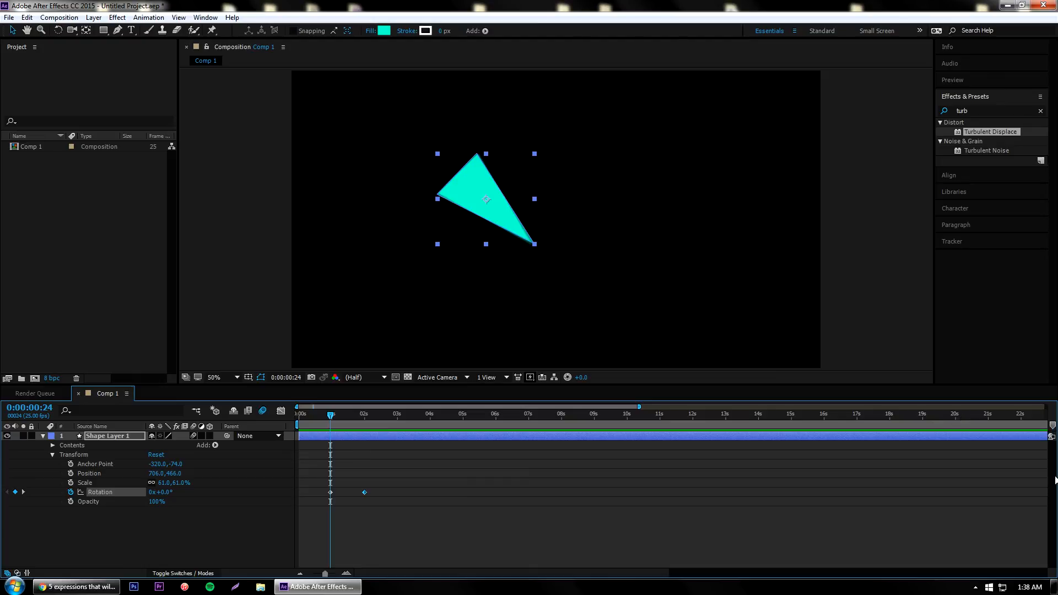
alt+click(70, 492)
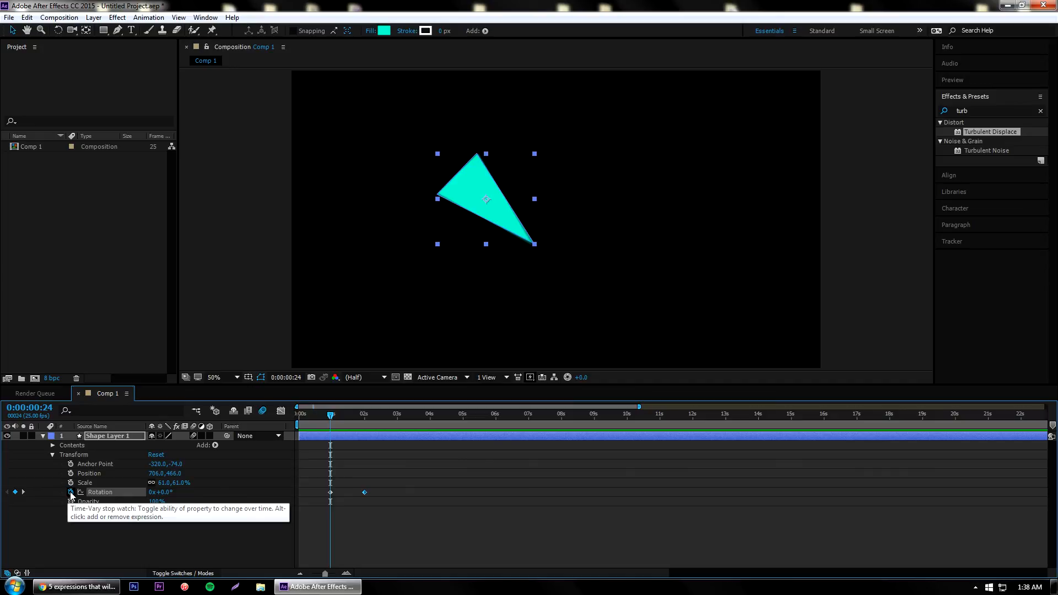
click(361, 500)
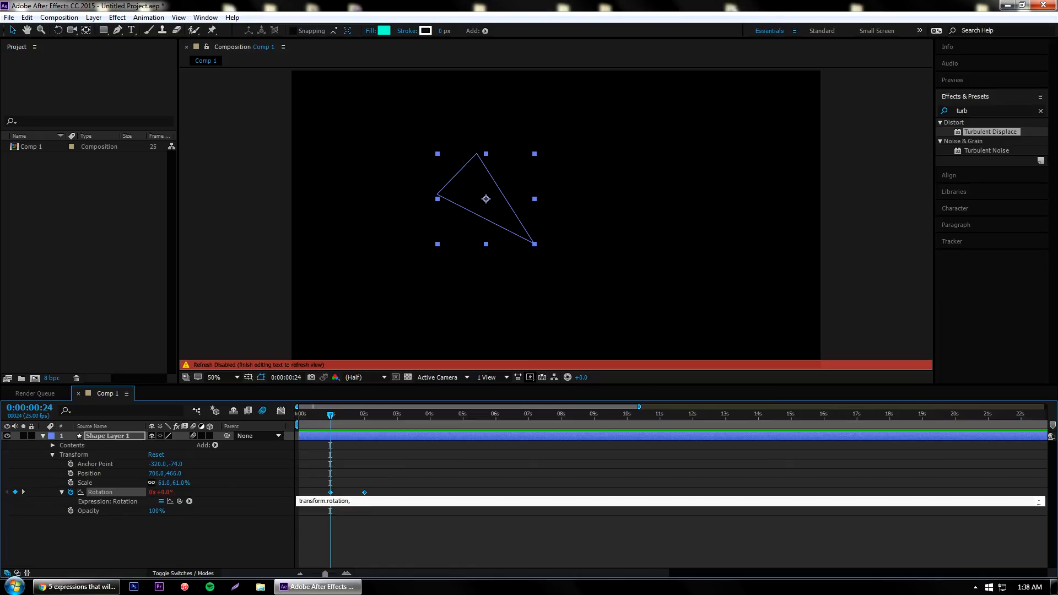
text(, tim)
text(e*)
text(100)
click(431, 531)
Play the triangle's time-driven rotation from 0:00:00:00 and stop the preview near the composition's end.
click(298, 415)
click(226, 277)
key(space)
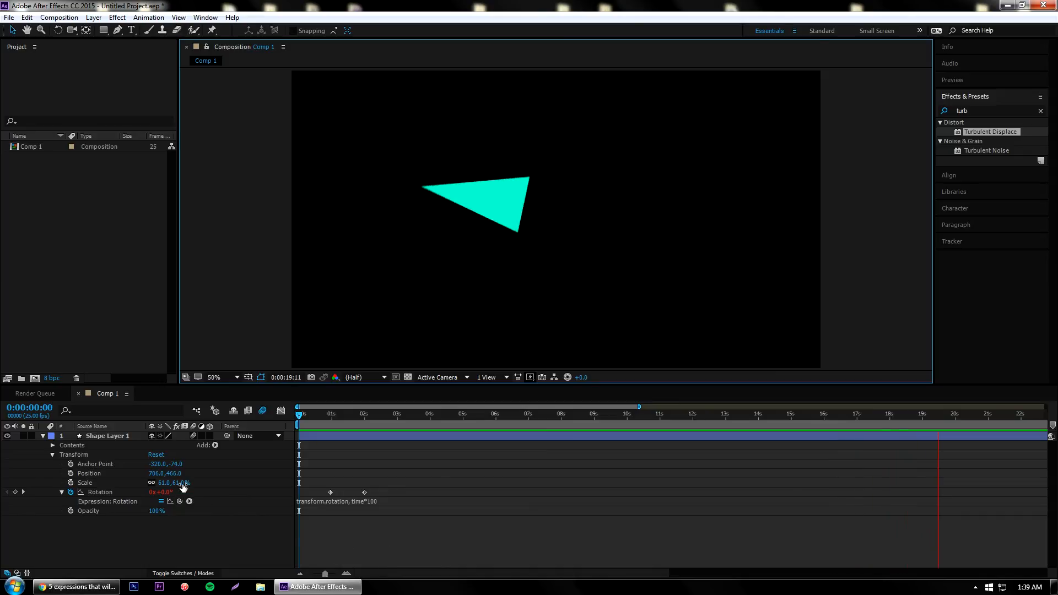
key(space)
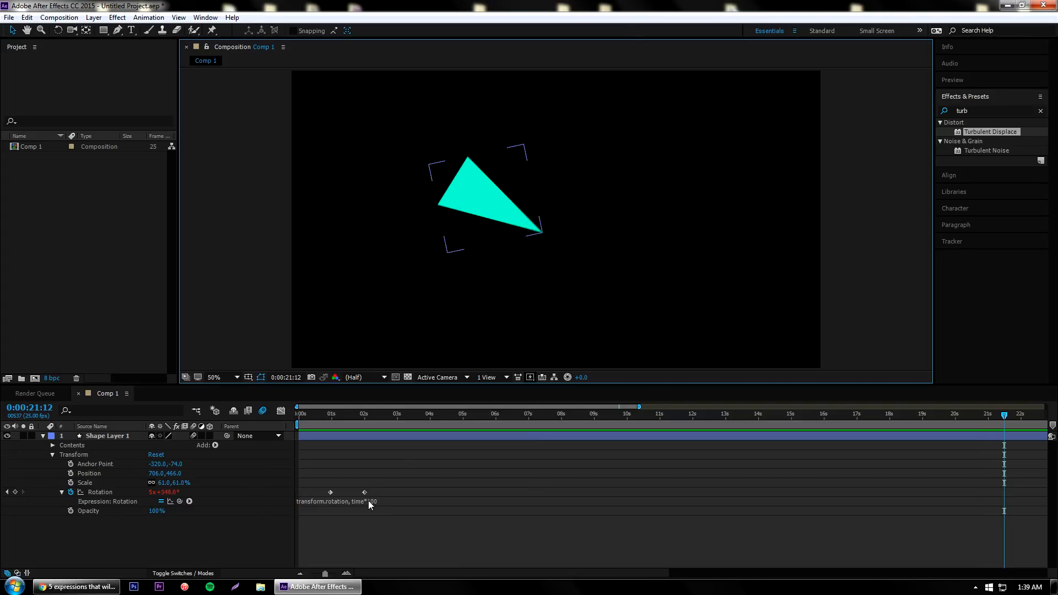
Replace time*100 in the triangle's Rotation expression with loopOut("cycle").
click(358, 501)
click(381, 501)
drag(381, 501, 352, 502)
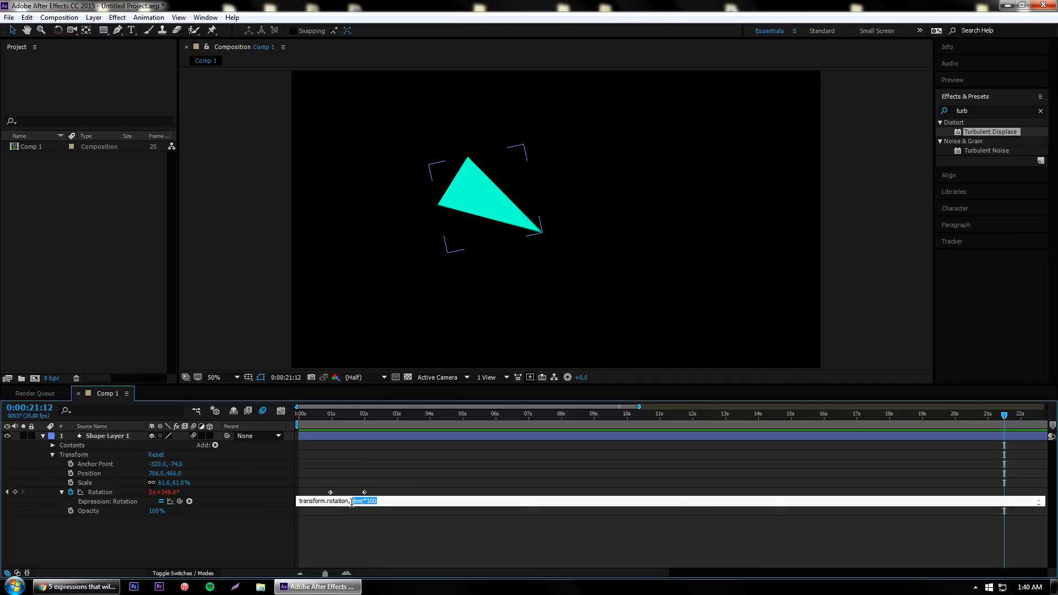
key(BackSpace)
text(loop)
text(Out)
text(()
text("cycl)
text(e")
text(,)
text())
click(371, 557)
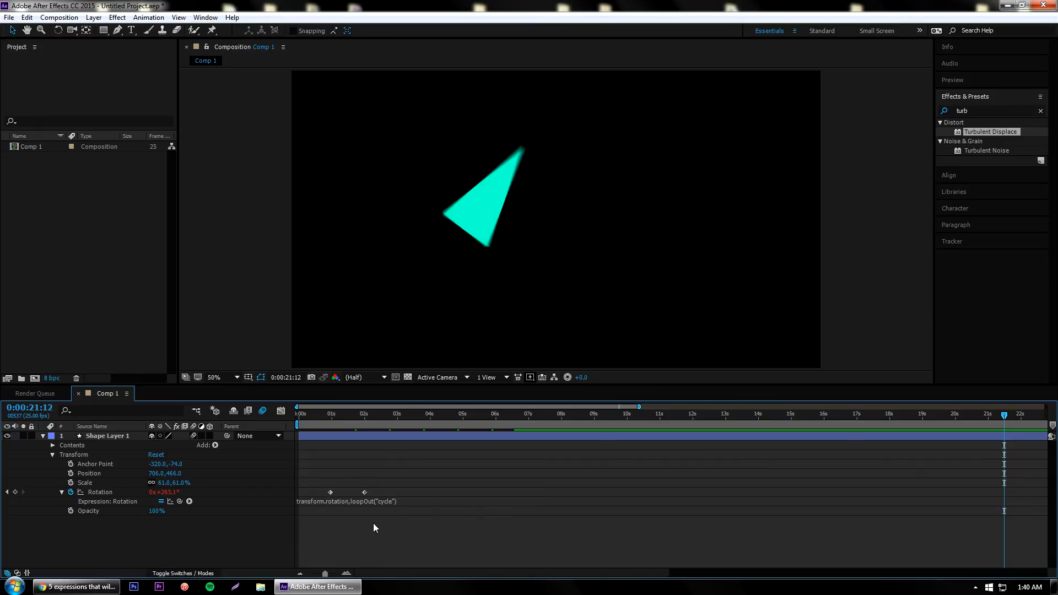
Play the cycling rotation from the composition's start and set the current time to 0:00:00:19.
drag(302, 419, 296, 420)
key(space)
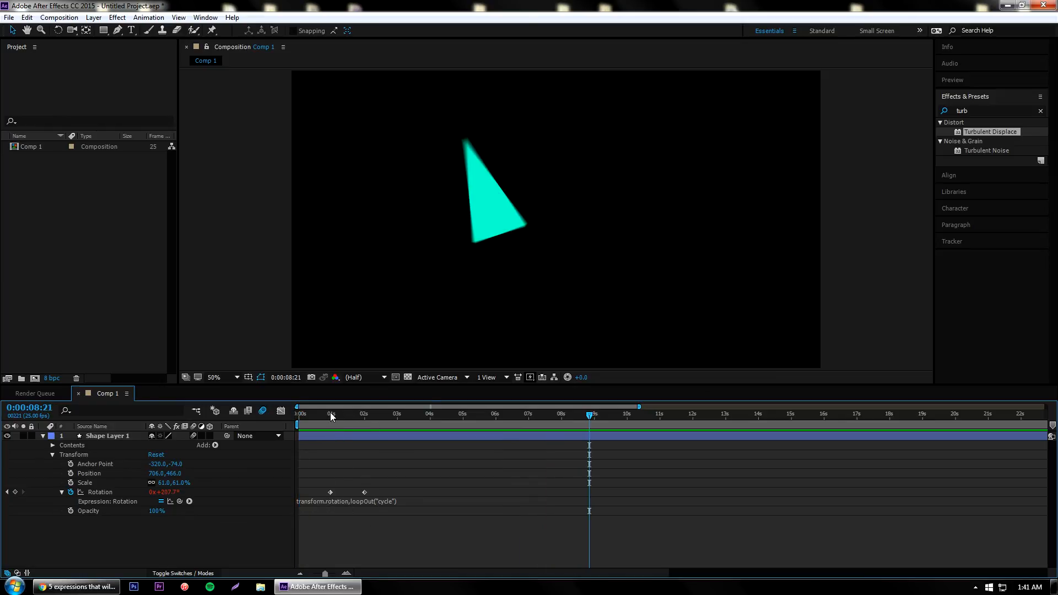
drag(330, 412, 324, 433)
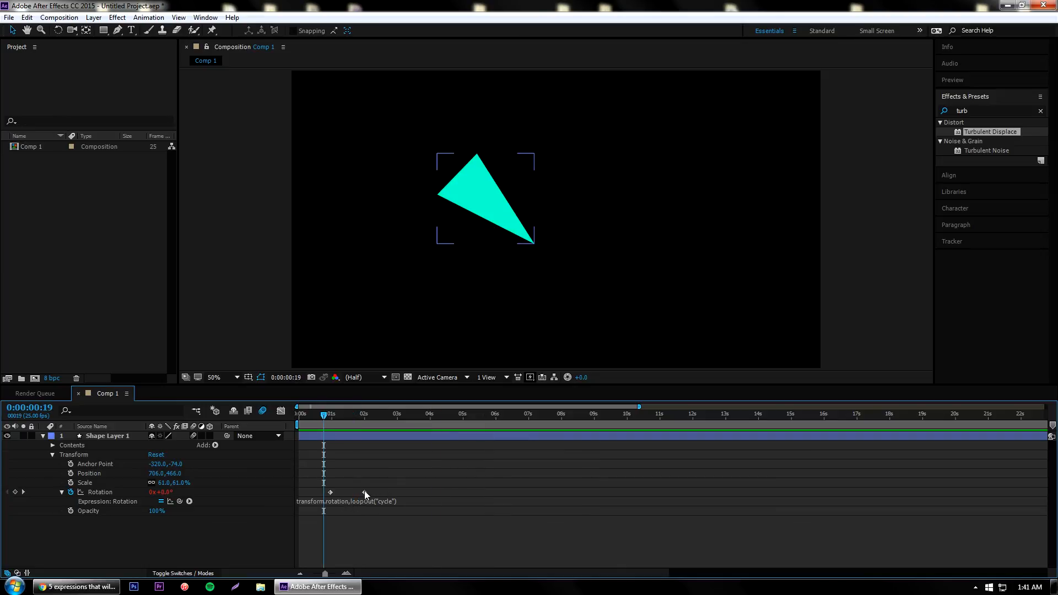
Change the loopOut type in the triangle's Rotation expression from "cycle" to "pingpong".
click(383, 505)
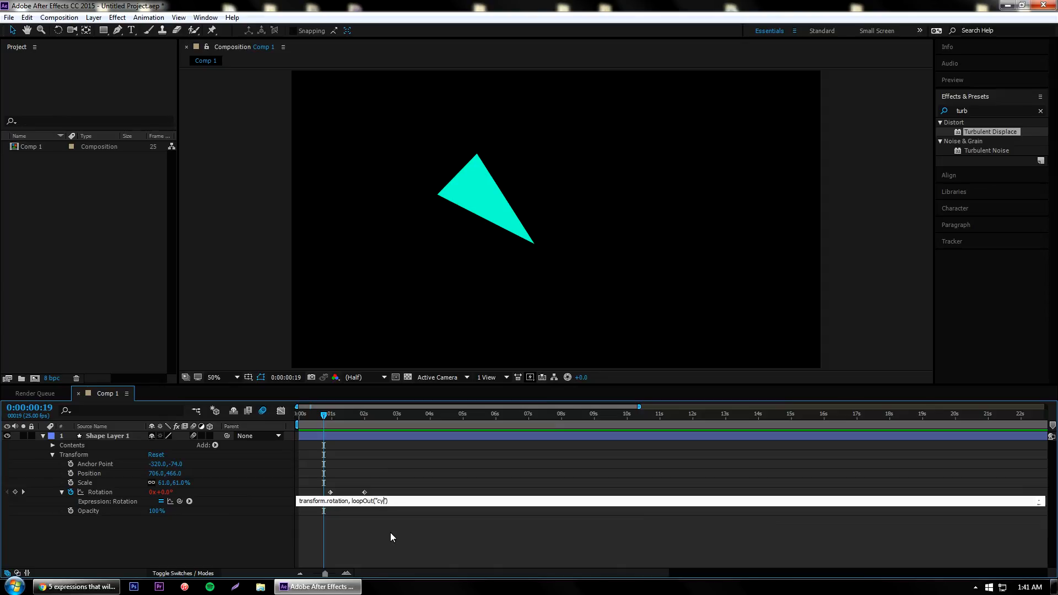
key(BackSpace)
text(pingpong)
click(390, 554)
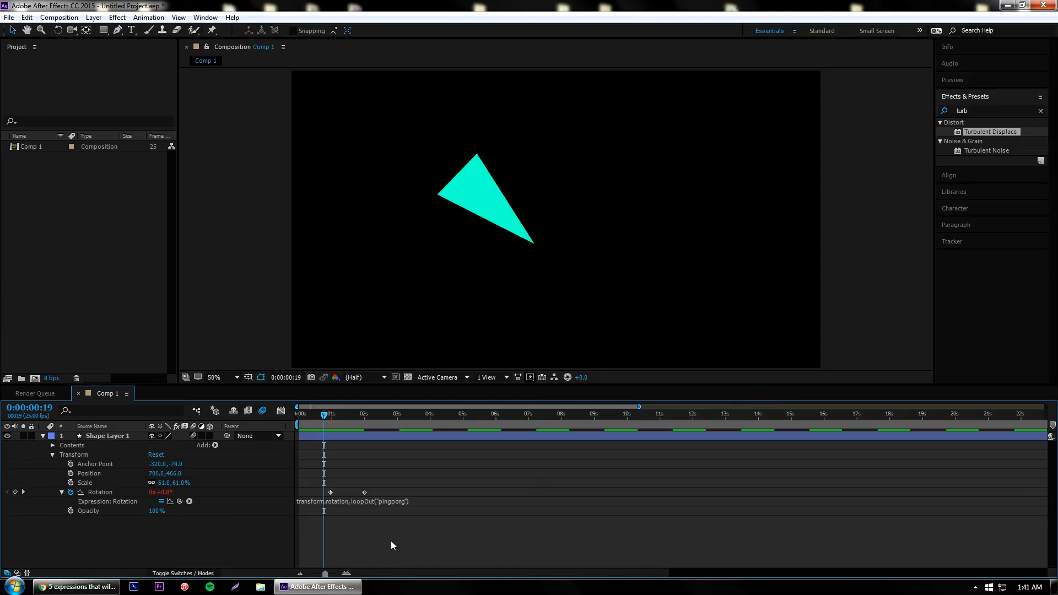
Play the ping-pong rotation from 0:00:00:00 and stop the preview at 0:00:09:21.
drag(308, 415, 281, 414)
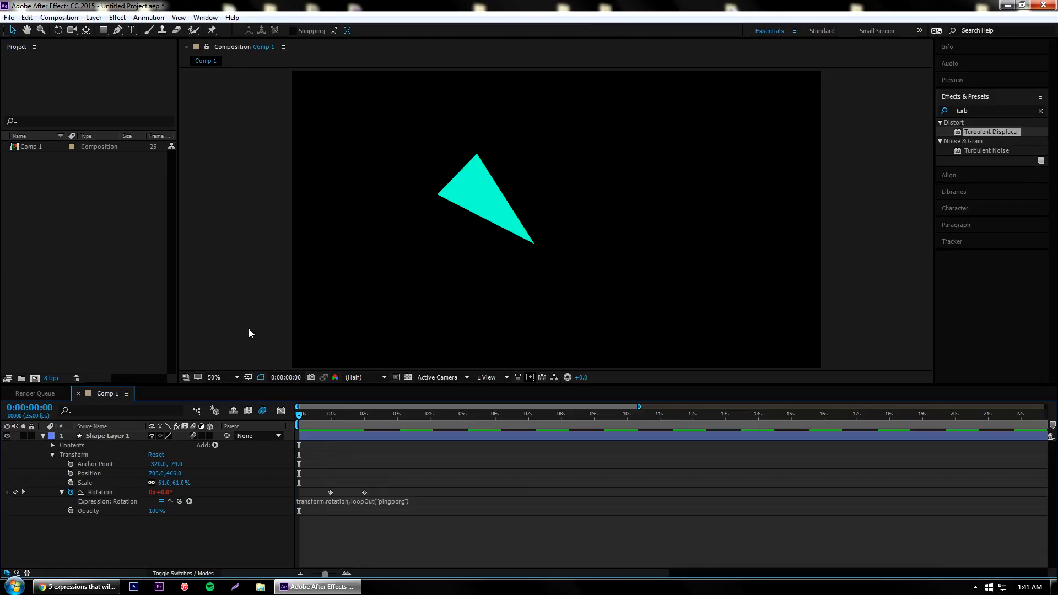
key(space)
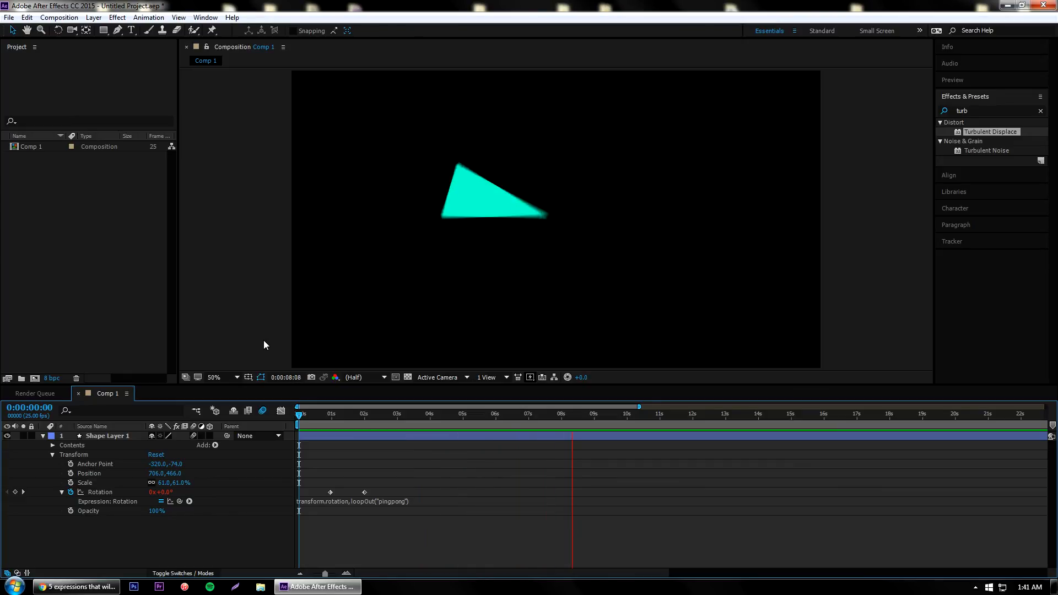
key(space)
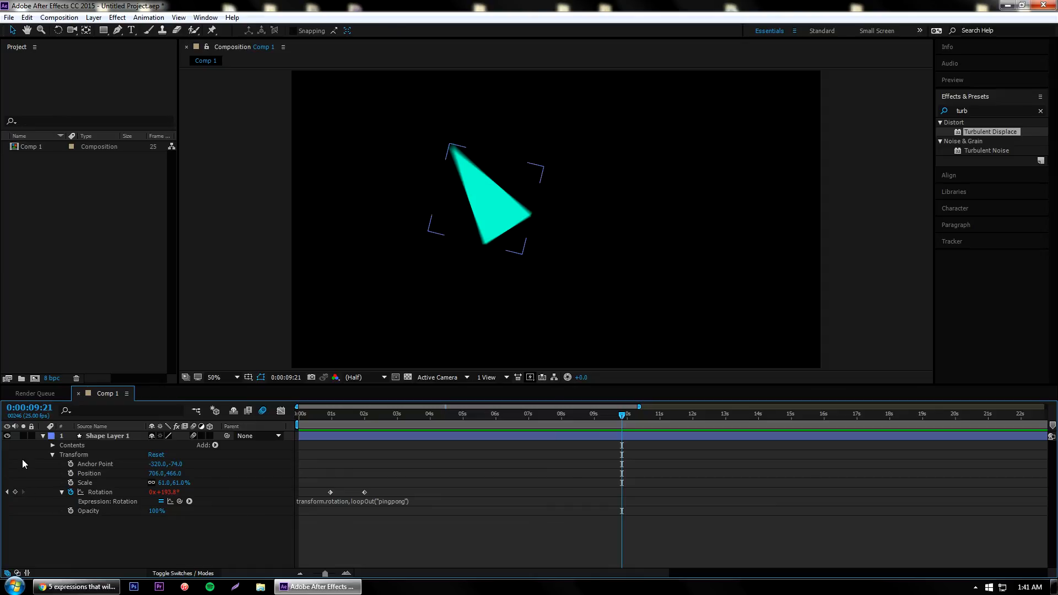
Collapse and select Shape Layer 1 in the timeline, and show the Render Queue.
click(44, 436)
click(128, 438)
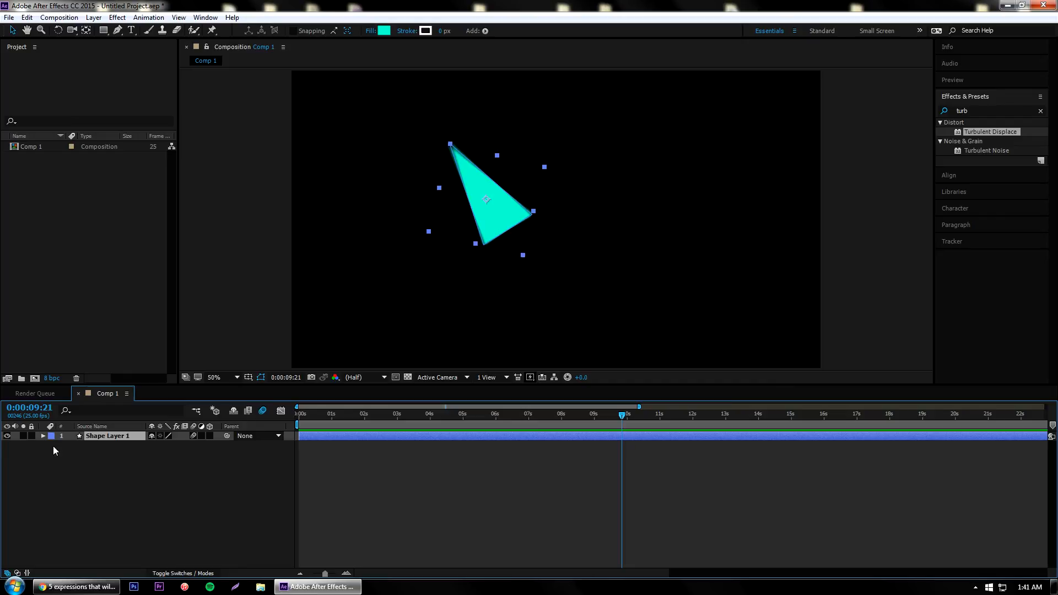
click(50, 394)
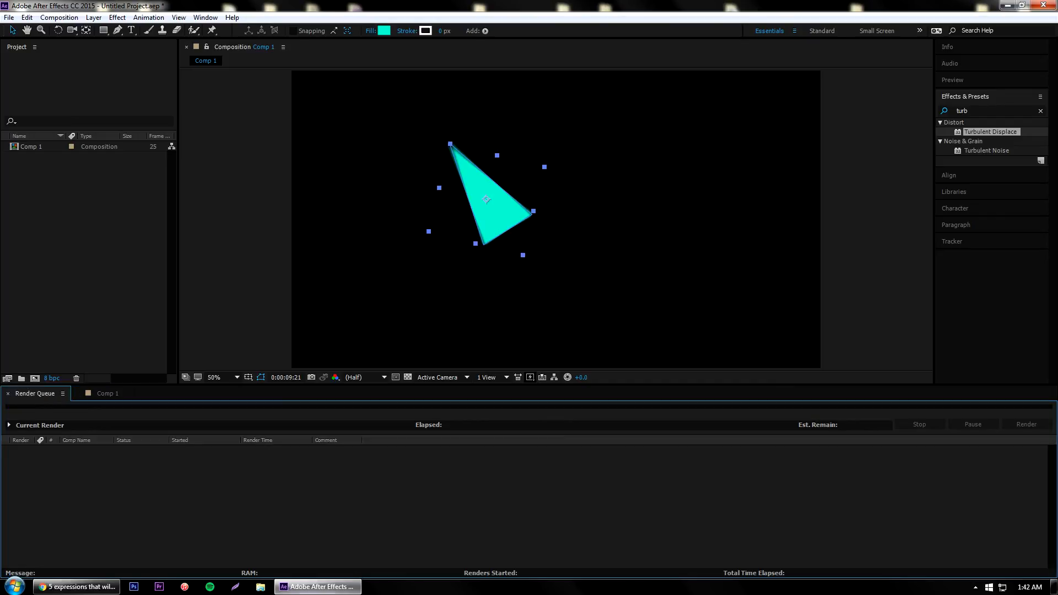